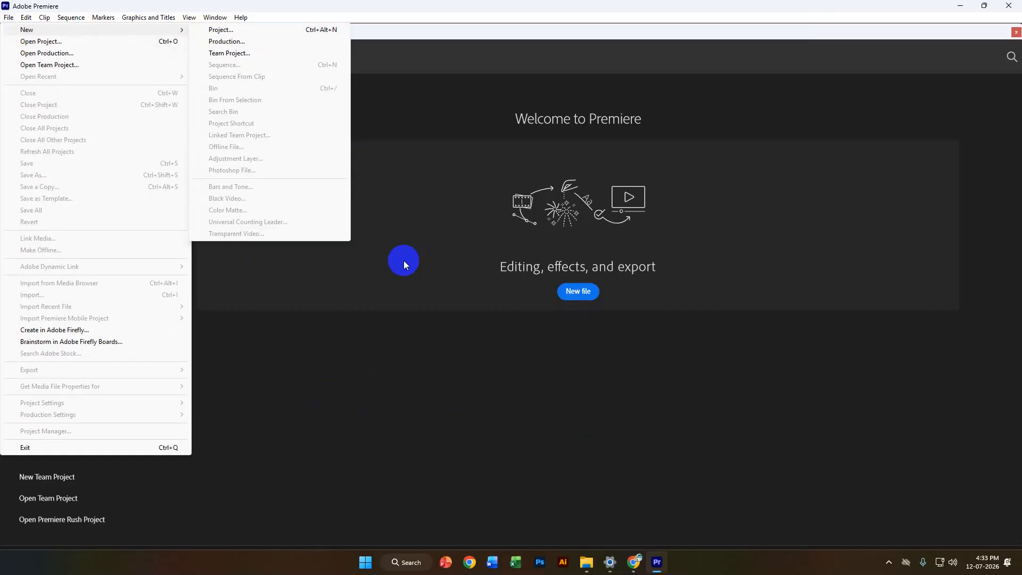
{"action": "left_click", "coordinate": [403, 288]}
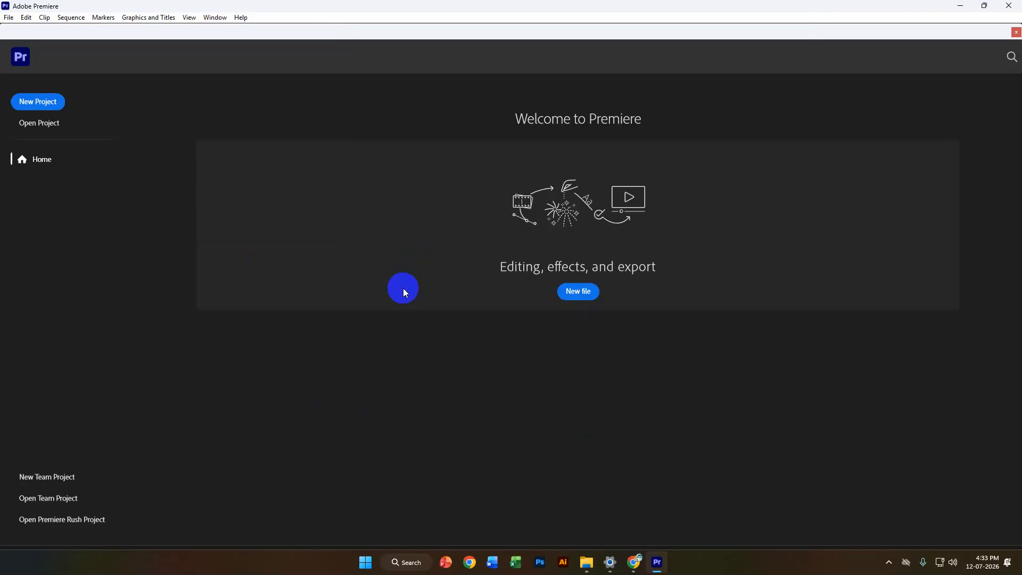
{"action": "left_click", "coordinate": [581, 291]}
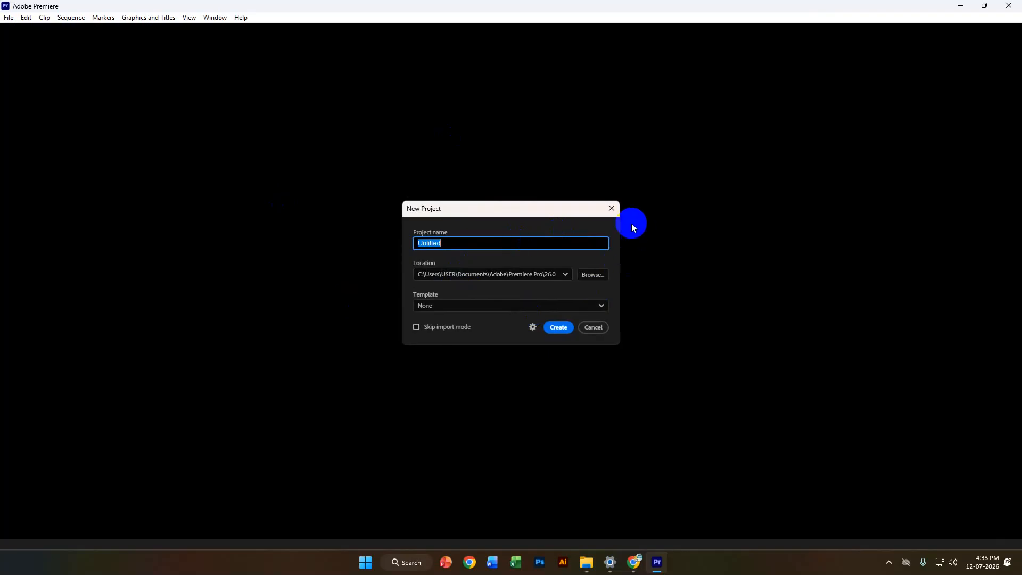
{"action": "left_click", "coordinate": [614, 213]}
{"action": "left_click", "coordinate": [40, 99]}
{"action": "left_click", "coordinate": [611, 209]}
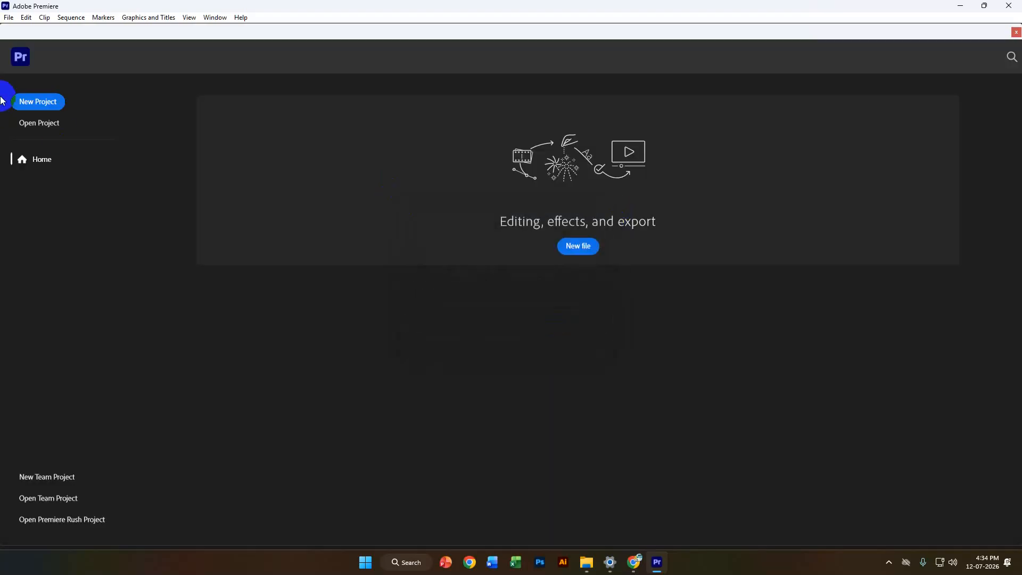
{"action": "left_click", "coordinate": [9, 18]}
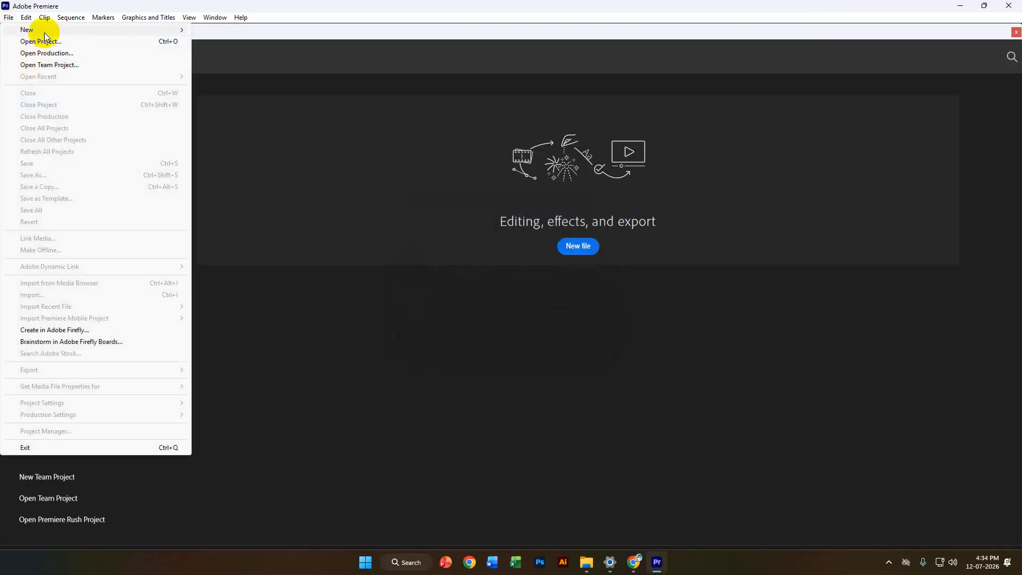
{"action": "mouse_move", "coordinate": [117, 31]}
{"action": "left_click", "coordinate": [229, 30]}
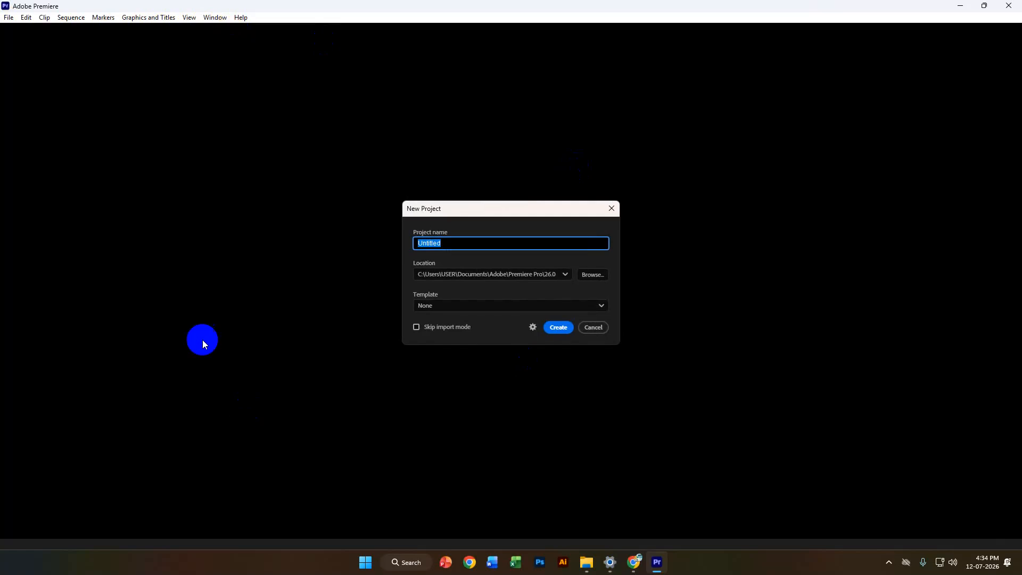
{"action": "left_click", "coordinate": [585, 329]}
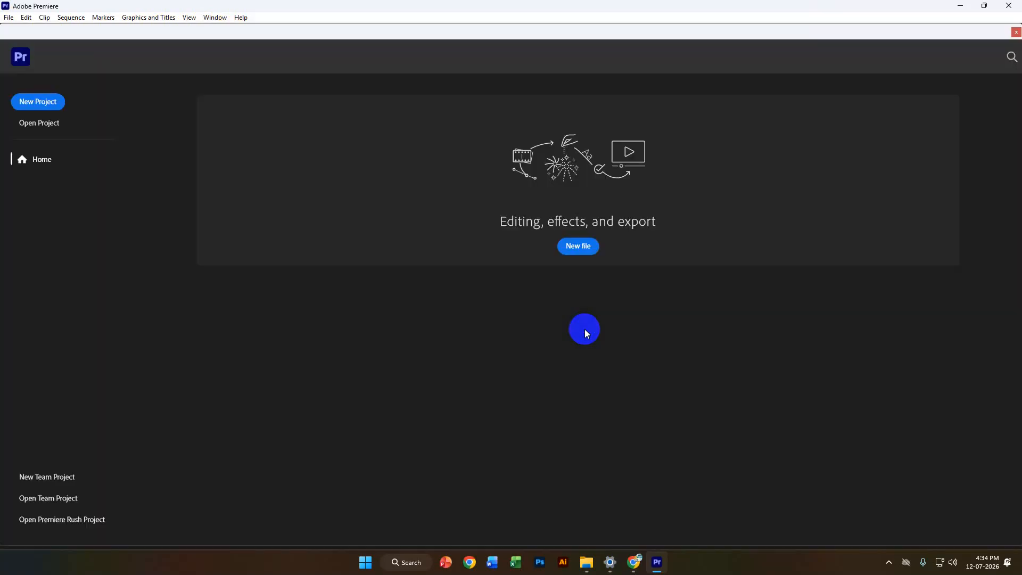
{"action": "key", "text": "ctrl+alt+n"}
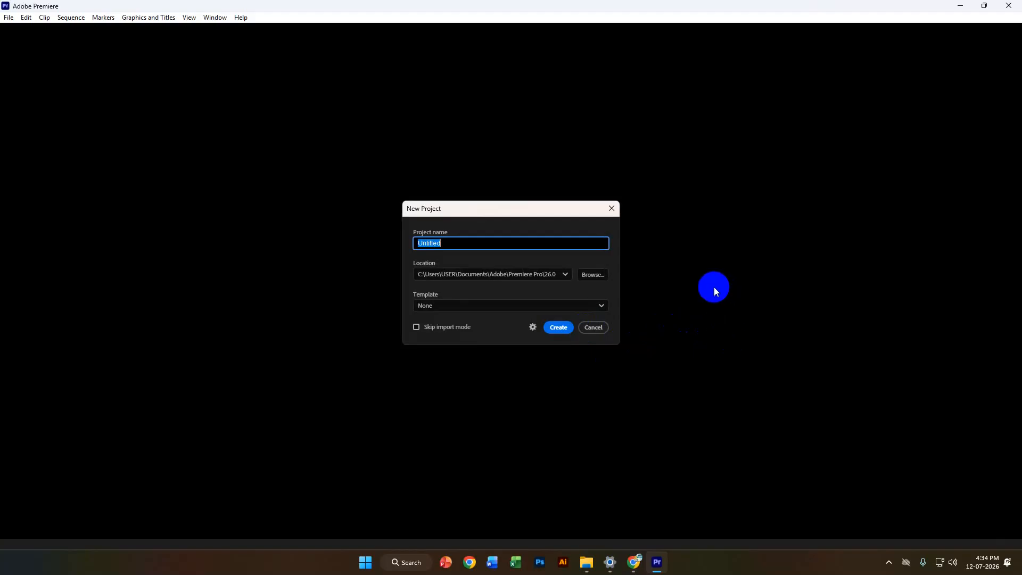
{"action": "left_click", "coordinate": [613, 209]}
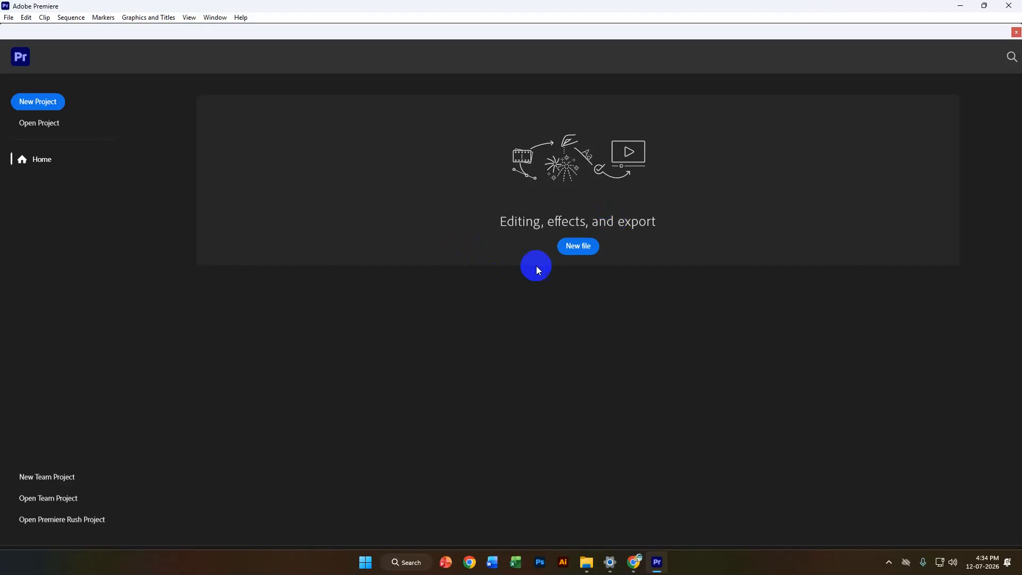
Start a new project and name it "260712 Class"
{"action": "left_click", "coordinate": [590, 247]}
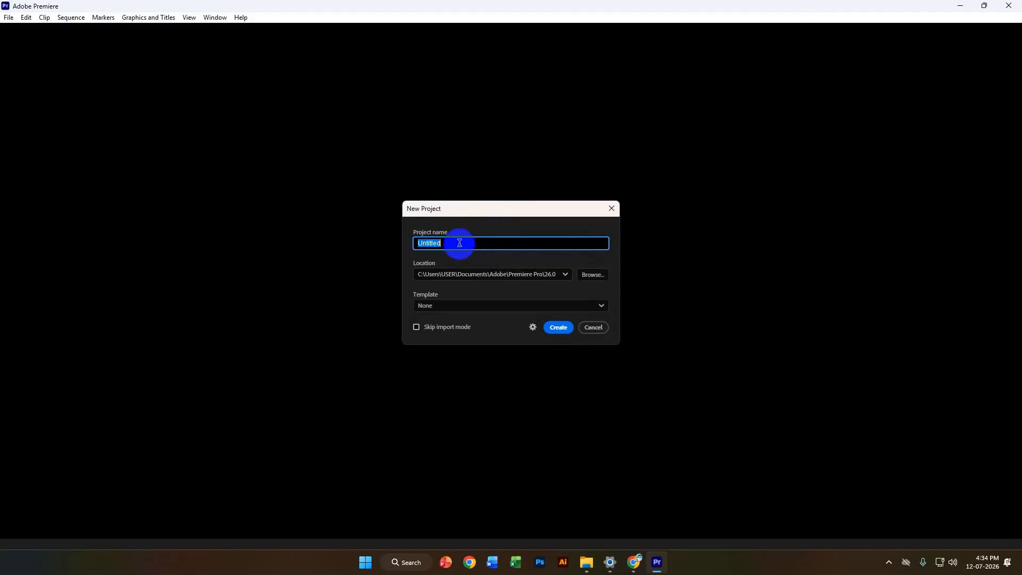
{"action": "type", "text": "260"}
{"action": "left_click", "coordinate": [460, 243]}
{"action": "type", "text": "712"}
{"action": "type", "text": "Magic"}
{"action": "key", "text": "BackSpace"}
{"action": "key", "text": "BackSpace"}
{"action": "key", "text": "BackSpace"}
{"action": "key", "text": "BackSpace"}
{"action": "key", "text": "BackSpace"}
{"action": "type", "text": "Class"}
Switch to File Explorer and examine the default project location on drive C, down to Documents\Adobe\Premiere Pro\26.0\Profile-USER
{"action": "mouse_move", "coordinate": [585, 560]}
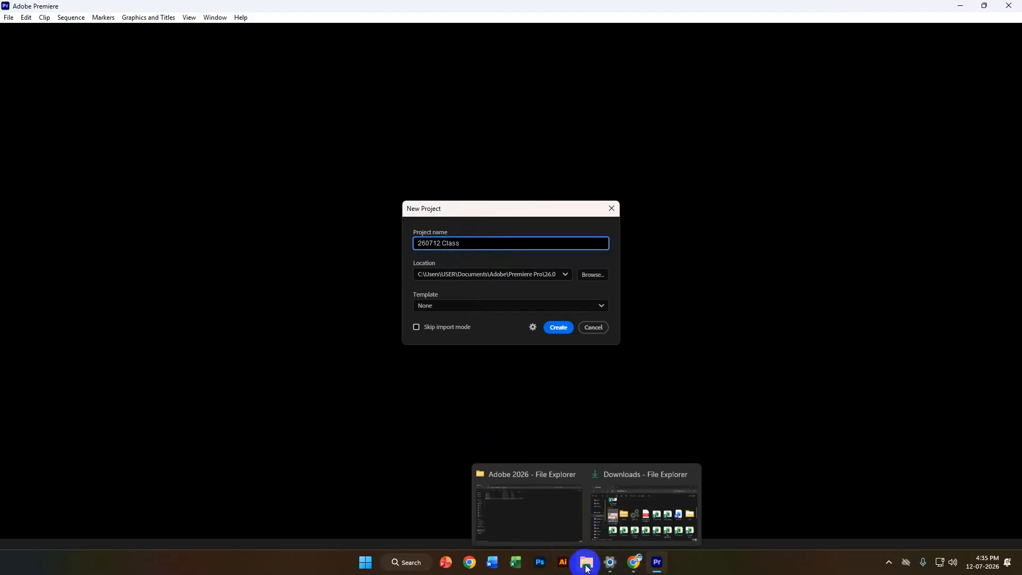
{"action": "left_click", "coordinate": [556, 521]}
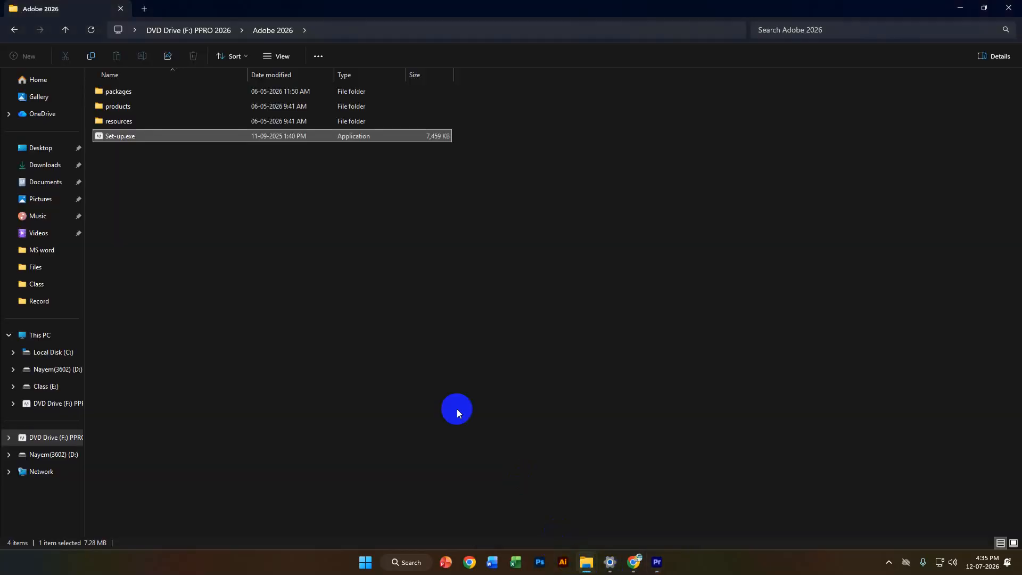
{"action": "left_click", "coordinate": [56, 341]}
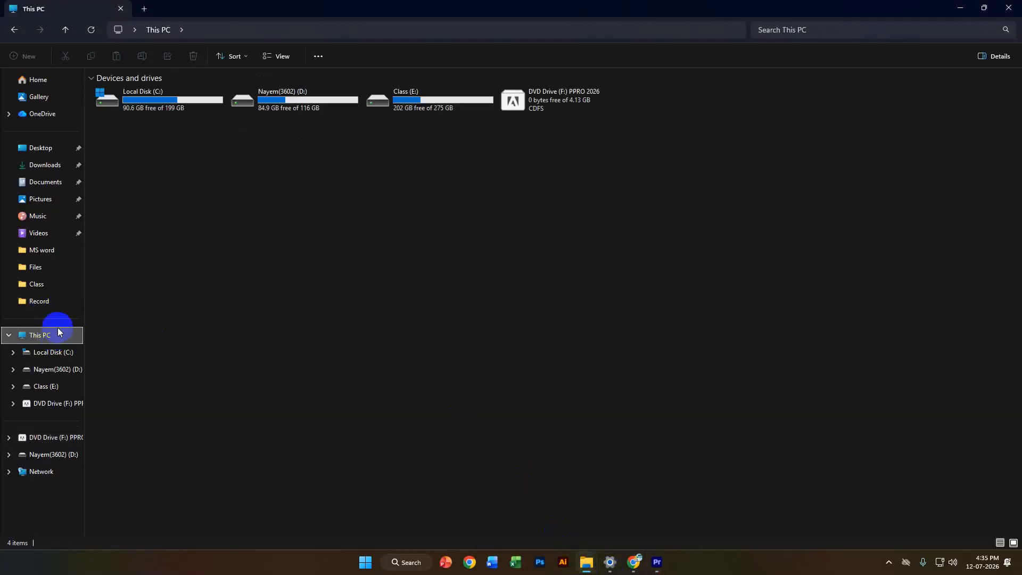
{"action": "left_click", "coordinate": [155, 101]}
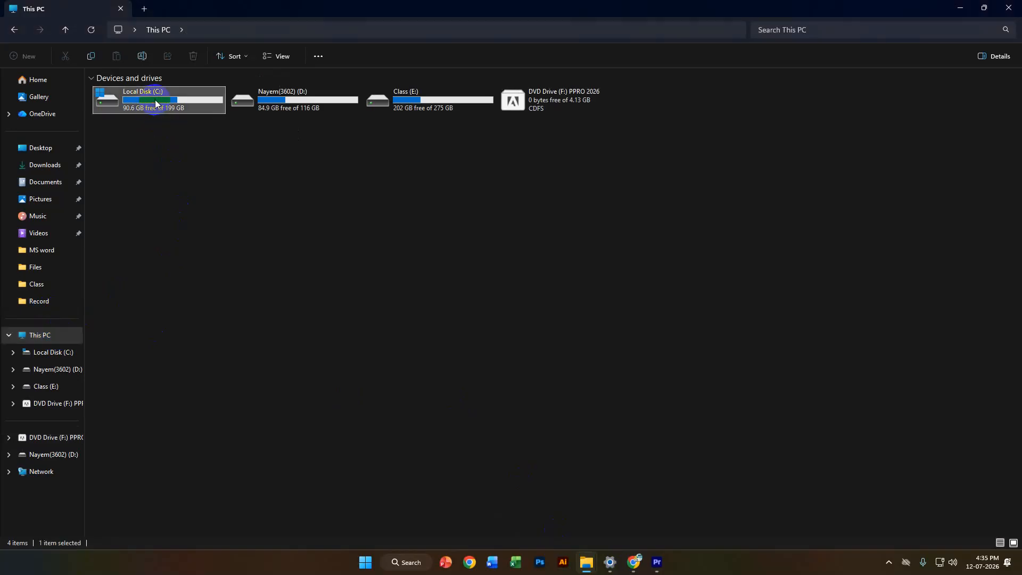
{"action": "double_click", "coordinate": [155, 100]}
{"action": "double_click", "coordinate": [139, 151]}
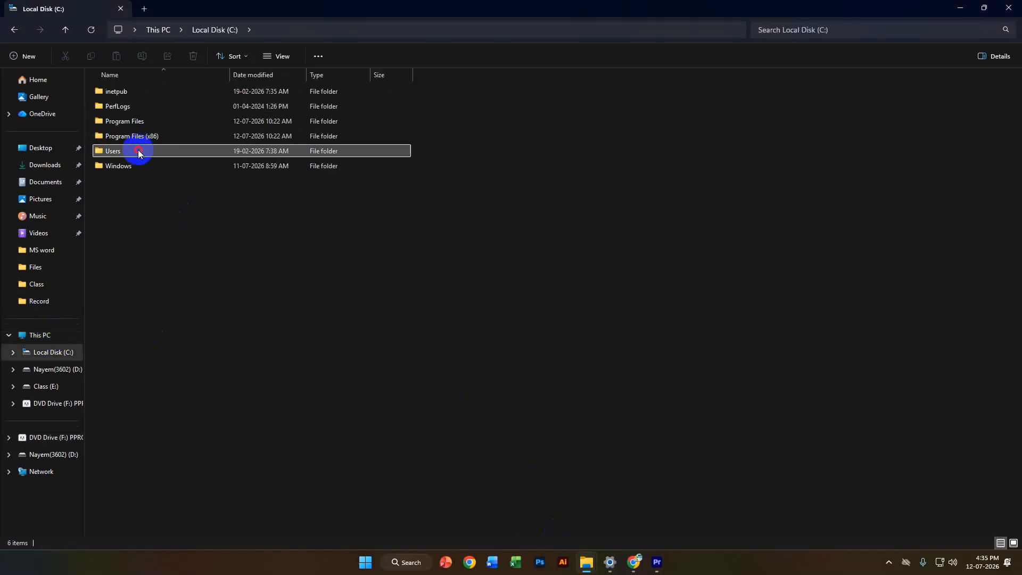
{"action": "double_click", "coordinate": [148, 91]}
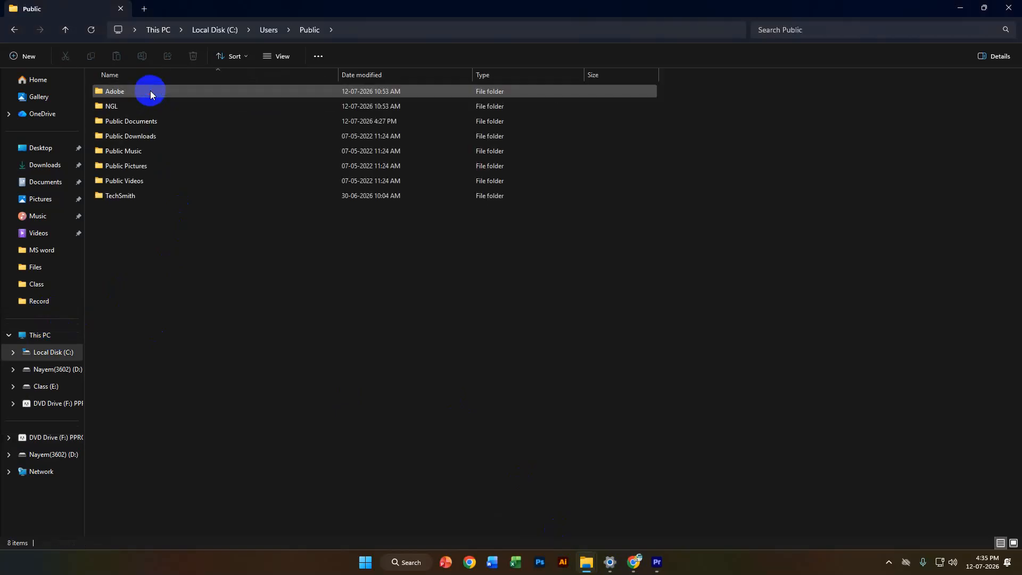
{"action": "left_click", "coordinate": [14, 29]}
{"action": "double_click", "coordinate": [106, 106]}
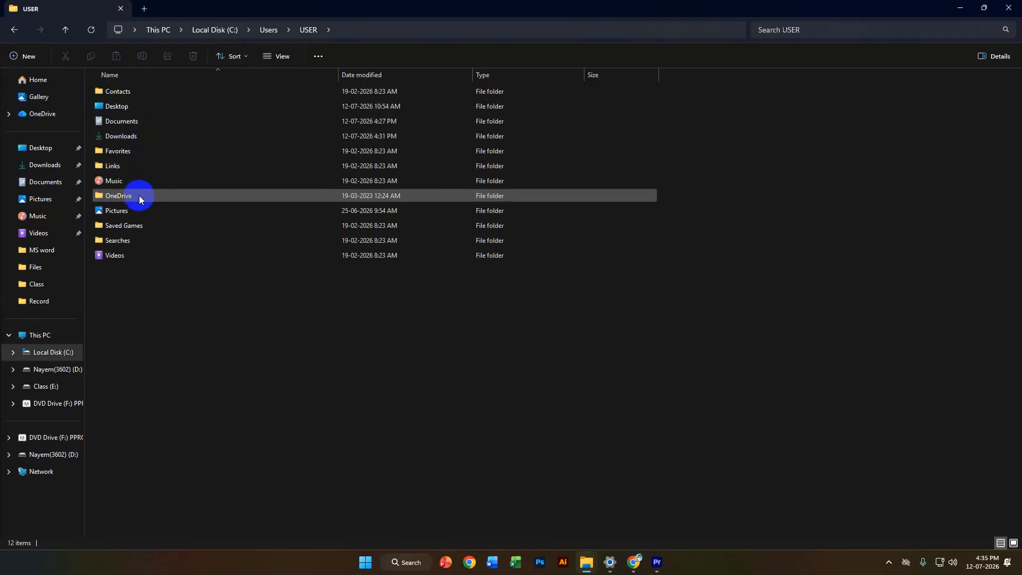
{"action": "left_click", "coordinate": [139, 127]}
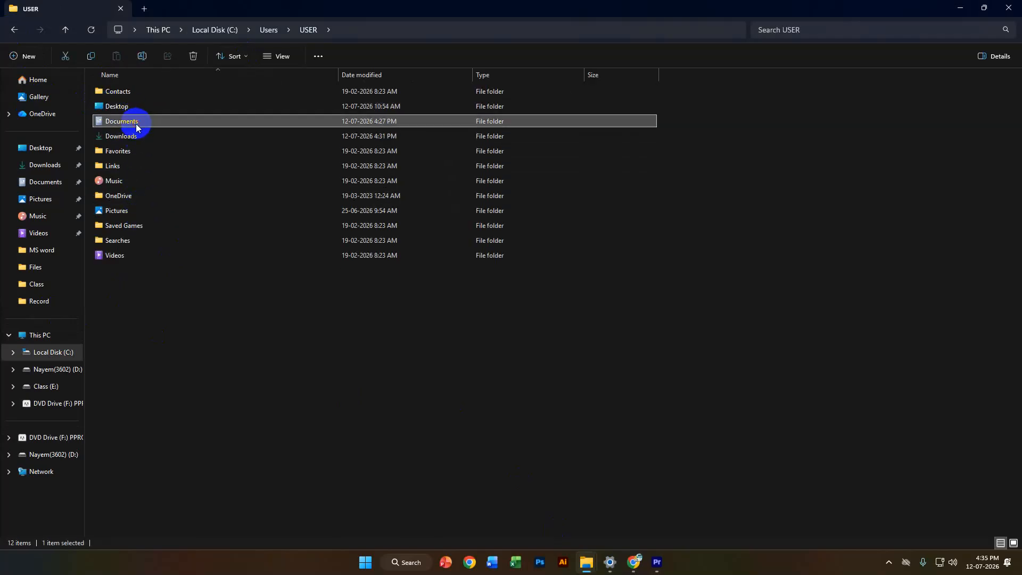
{"action": "double_click", "coordinate": [186, 124]}
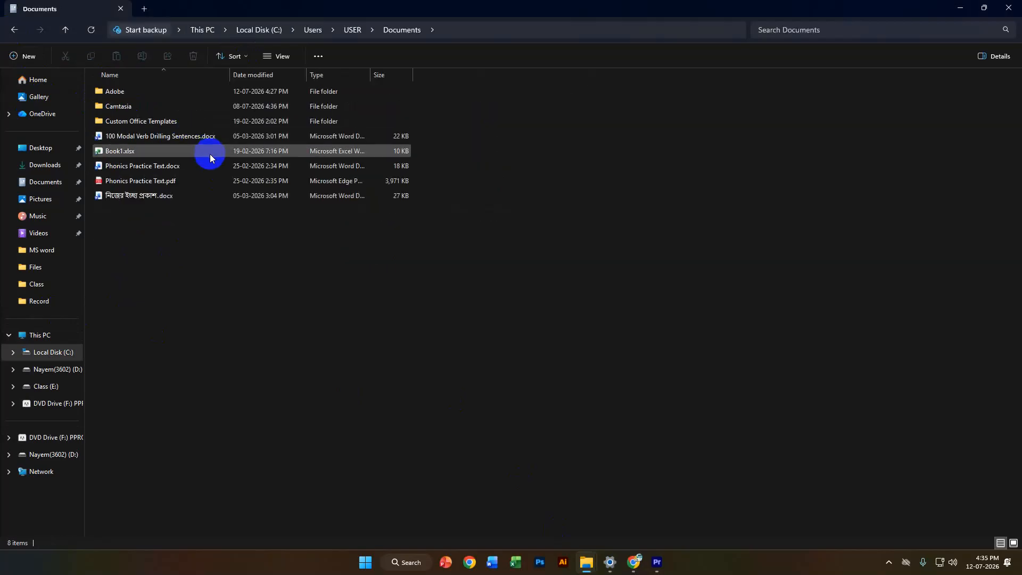
{"action": "double_click", "coordinate": [154, 90]}
{"action": "double_click", "coordinate": [156, 135]}
{"action": "double_click", "coordinate": [155, 93]}
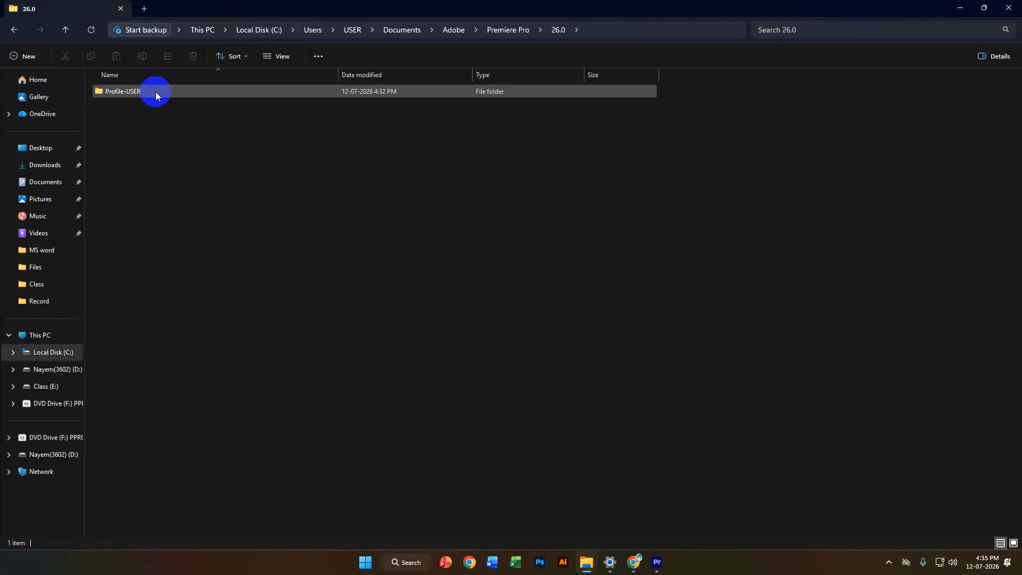
{"action": "double_click", "coordinate": [153, 92]}
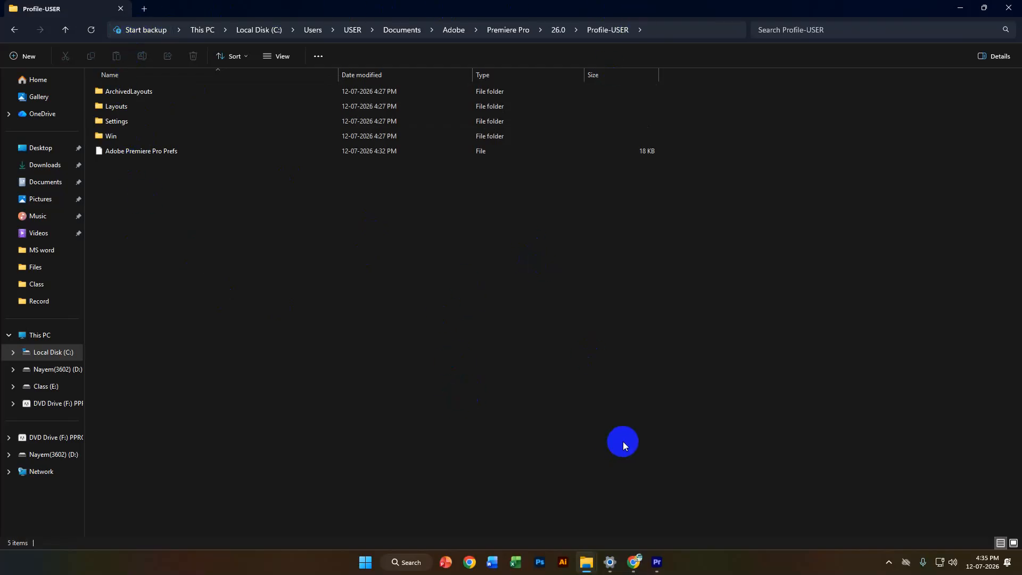
Switch back to Adobe Premiere and set the new project's save location to E:\Video Editing\Projects
{"action": "left_click", "coordinate": [660, 567]}
{"action": "left_click", "coordinate": [585, 277]}
{"action": "scroll", "coordinate": [440, 388], "scroll_direction": "up", "scroll_amount": 1}
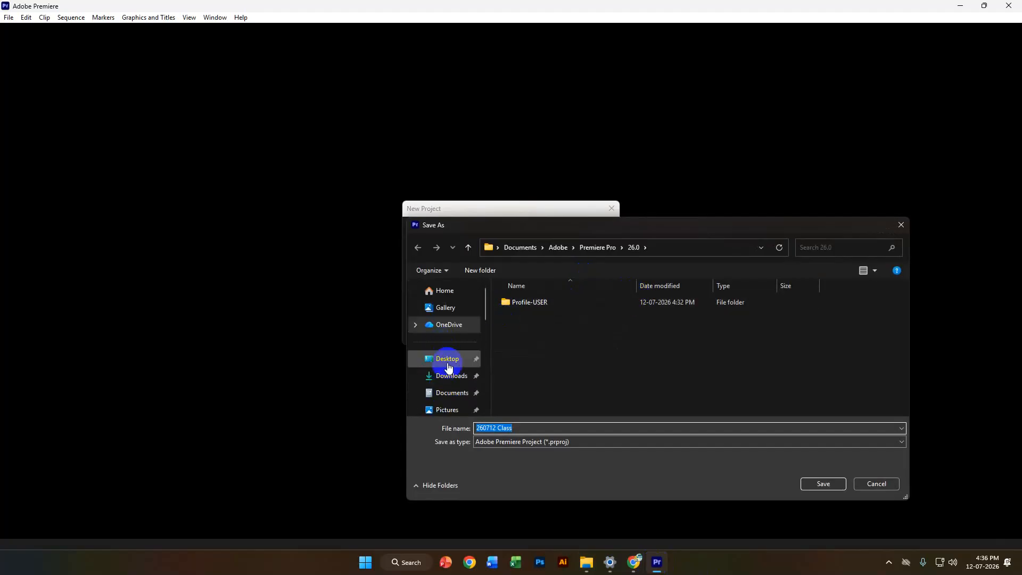
{"action": "scroll", "coordinate": [444, 352], "scroll_direction": "down", "scroll_amount": 5}
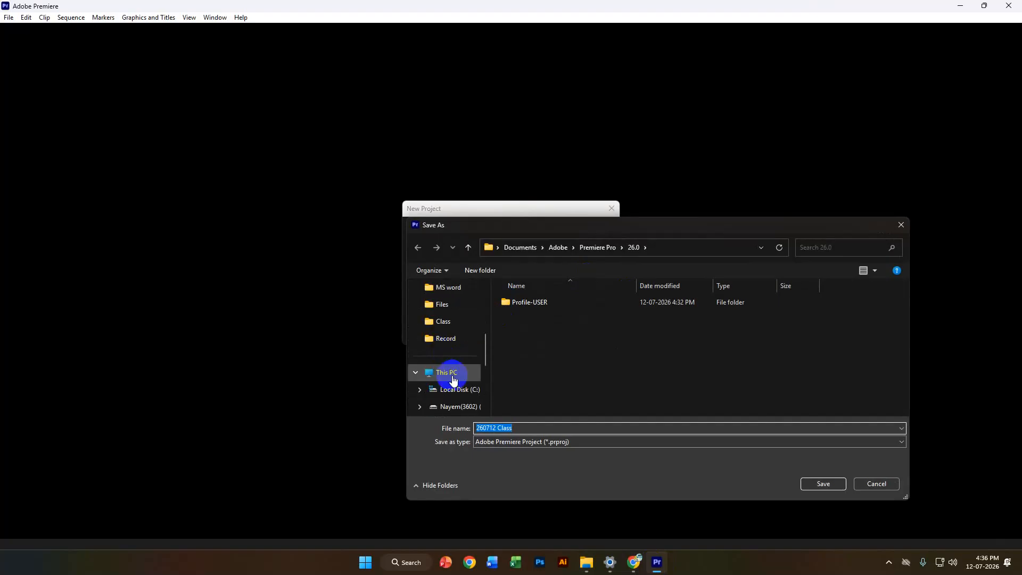
{"action": "left_click", "coordinate": [446, 372]}
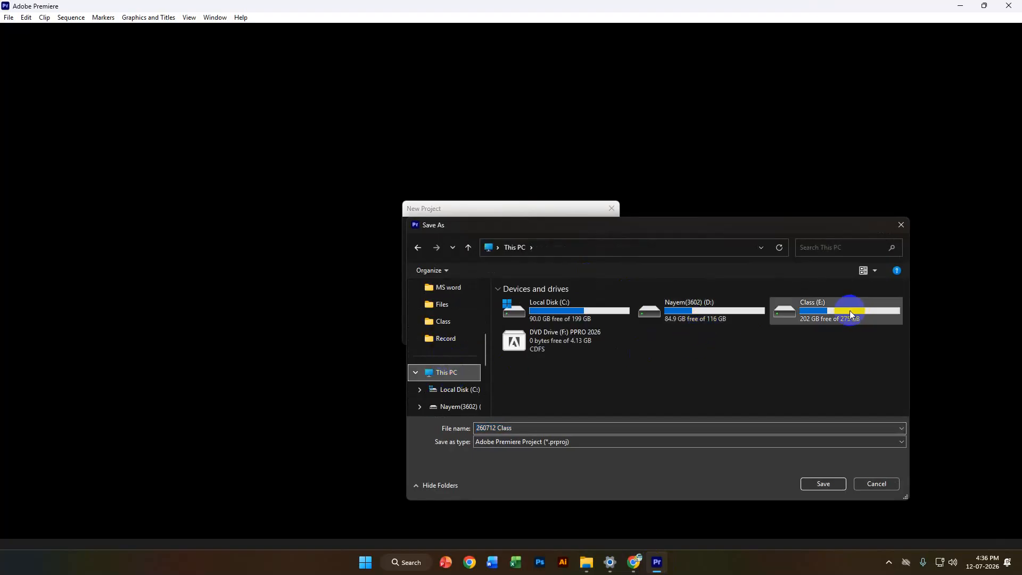
{"action": "double_click", "coordinate": [806, 314]}
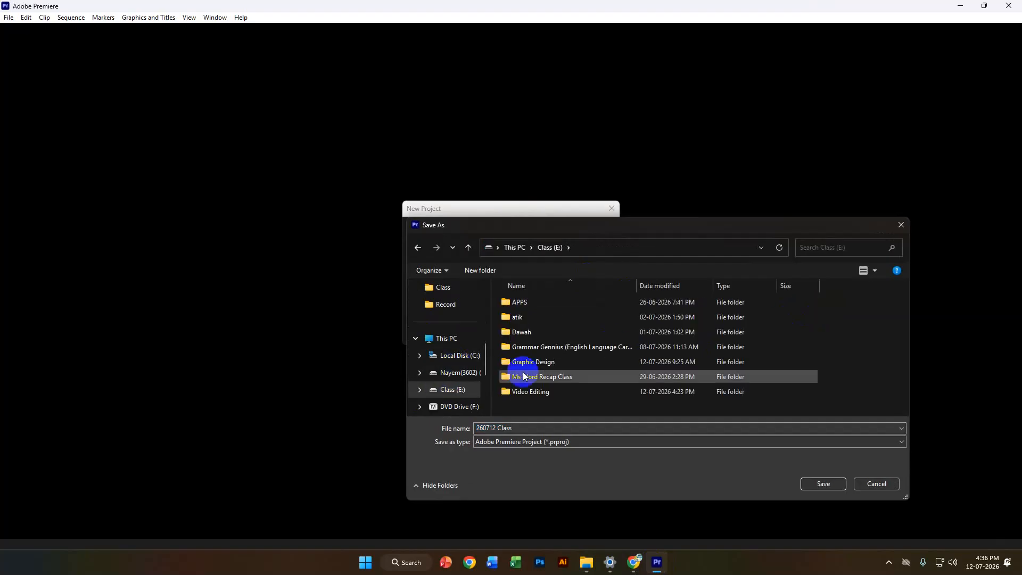
{"action": "double_click", "coordinate": [540, 392]}
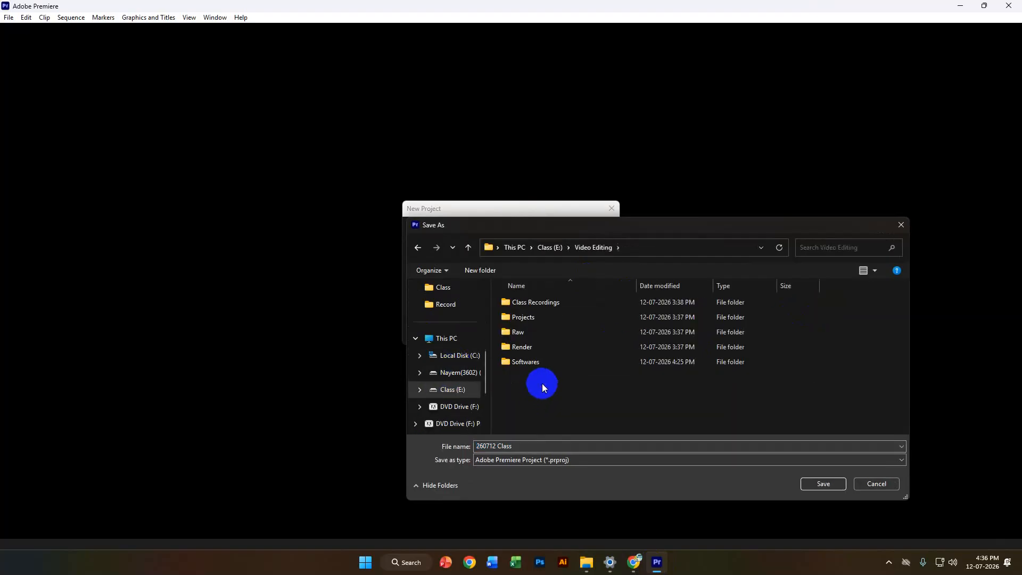
{"action": "double_click", "coordinate": [556, 319]}
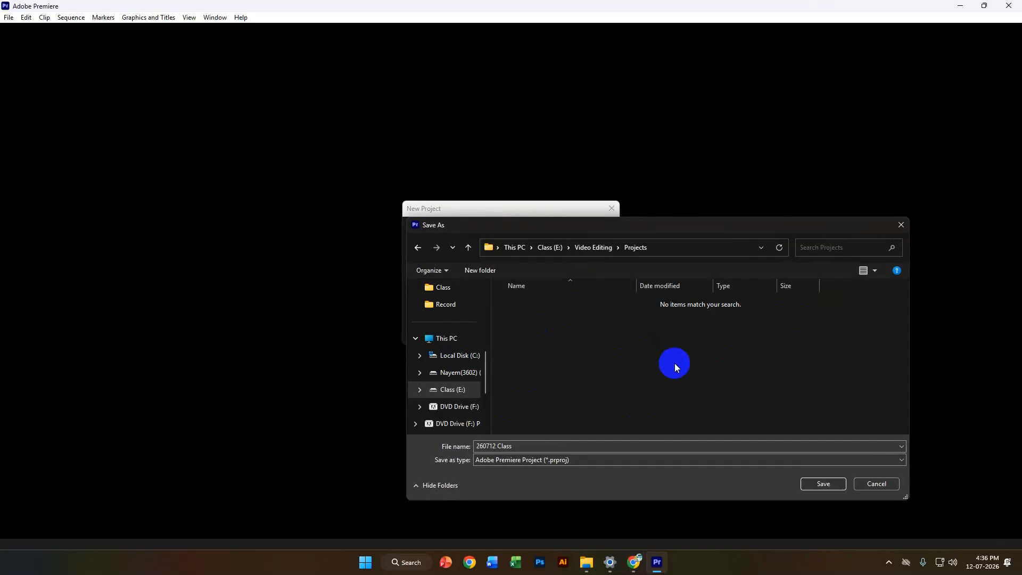
{"action": "left_click", "coordinate": [820, 483]}
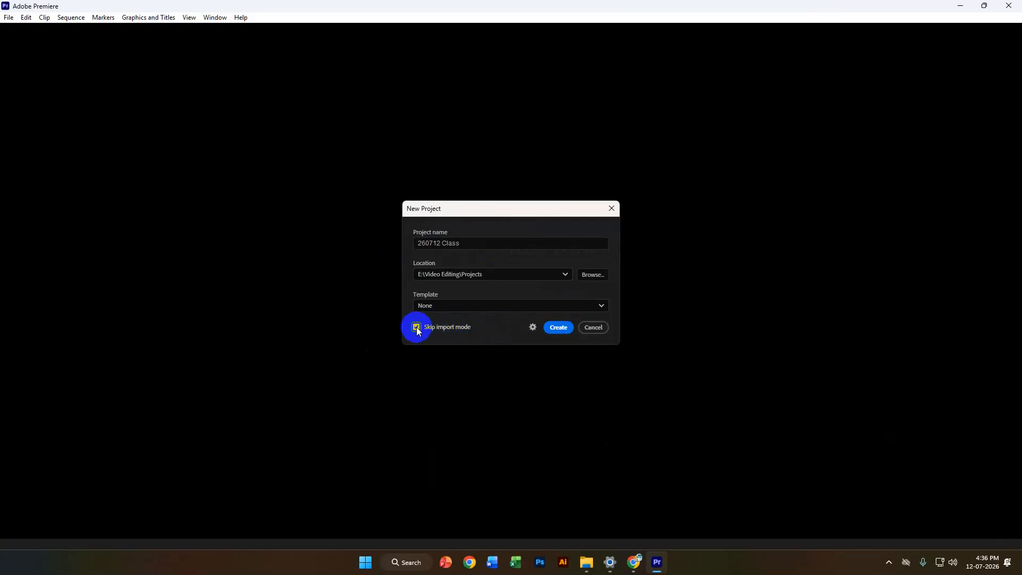
Create the project and skip importing media to reach the editing interface
{"action": "left_click", "coordinate": [558, 328]}
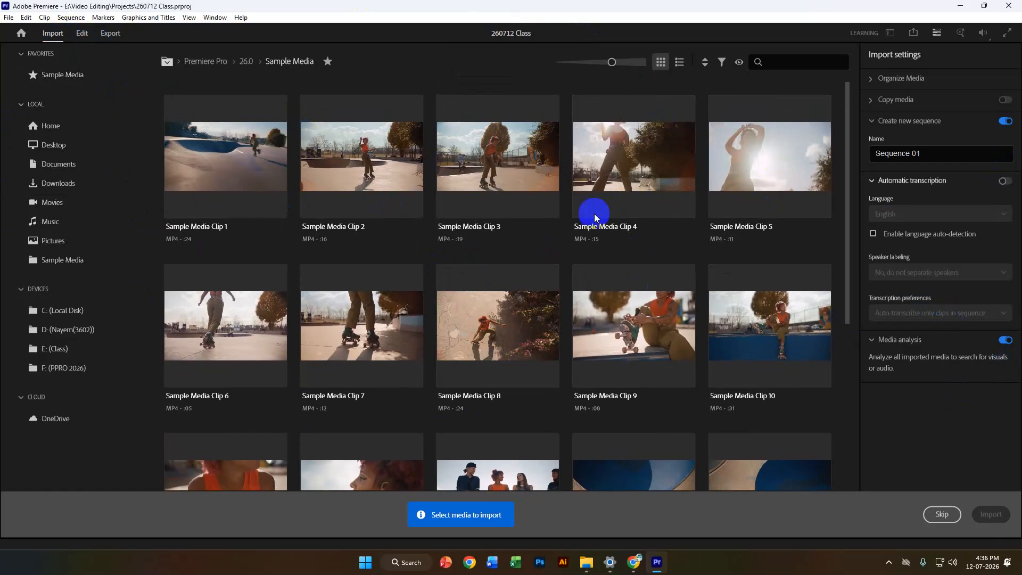
{"action": "left_click", "coordinate": [939, 516]}
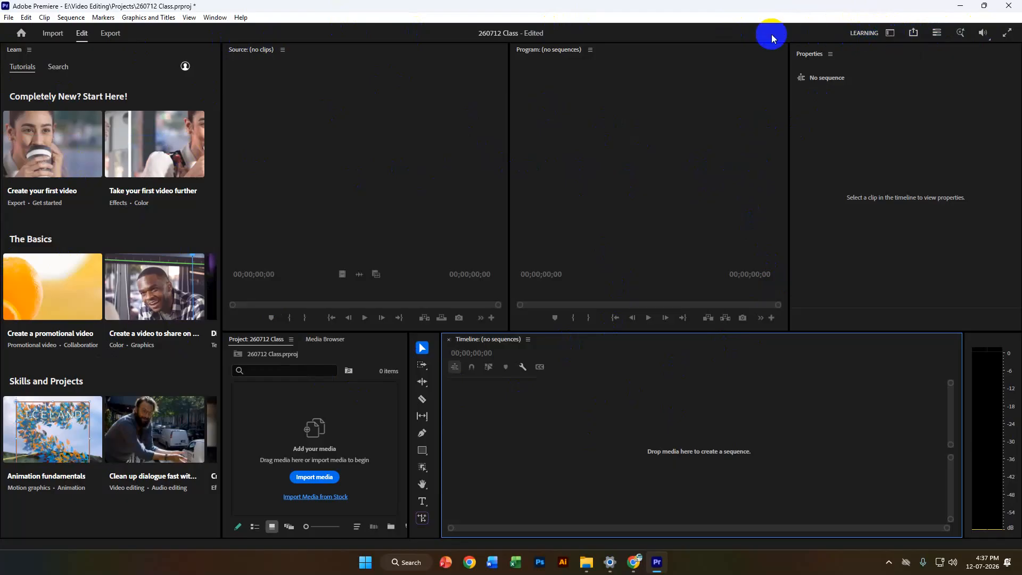
Review the available workspaces and switch the layout to the Editing workspace
{"action": "left_click", "coordinate": [889, 35]}
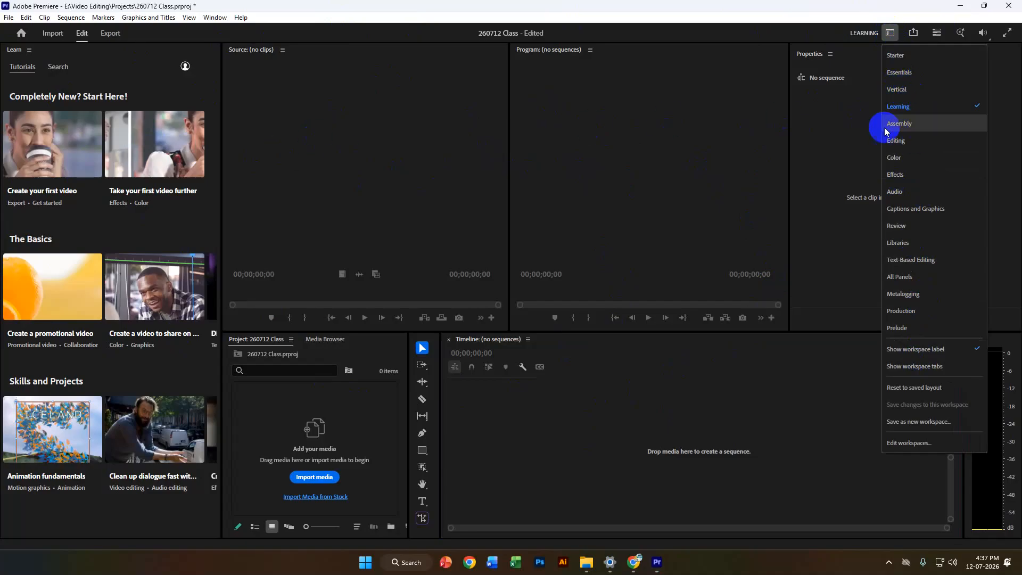
{"action": "left_click", "coordinate": [224, 19]}
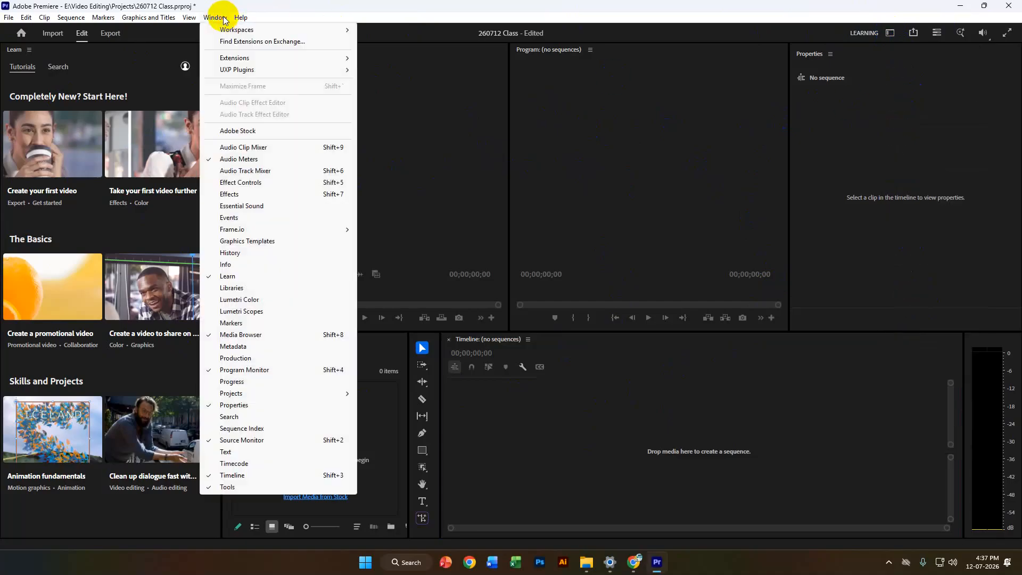
{"action": "mouse_move", "coordinate": [234, 29]}
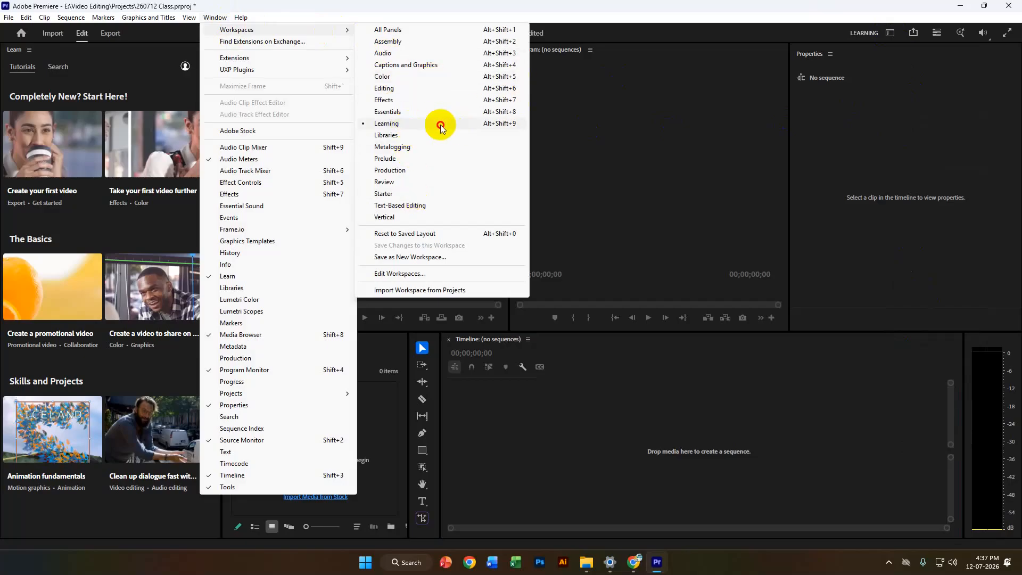
{"action": "left_click", "coordinate": [458, 126]}
{"action": "left_click", "coordinate": [890, 33]}
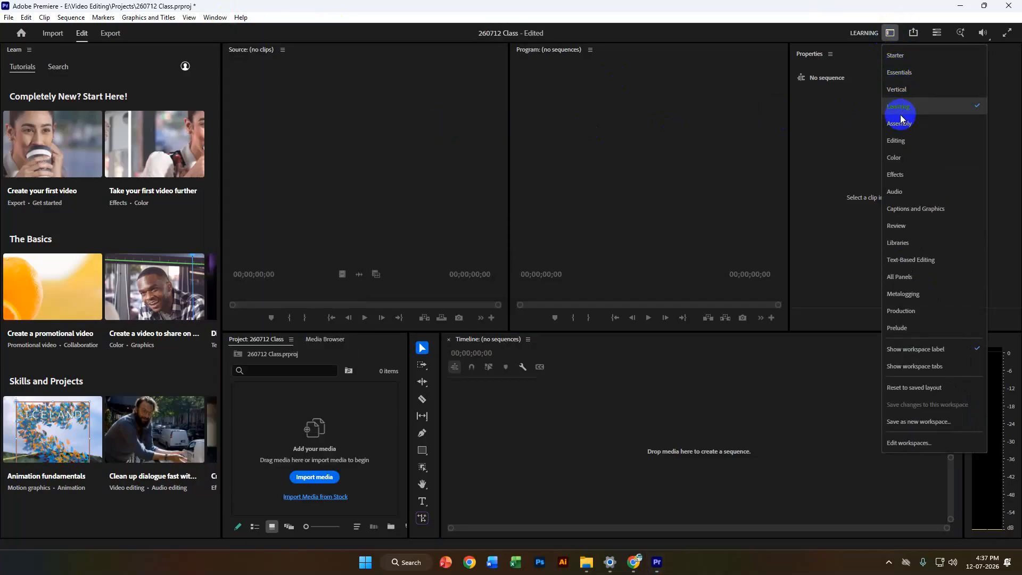
{"action": "left_click", "coordinate": [934, 140]}
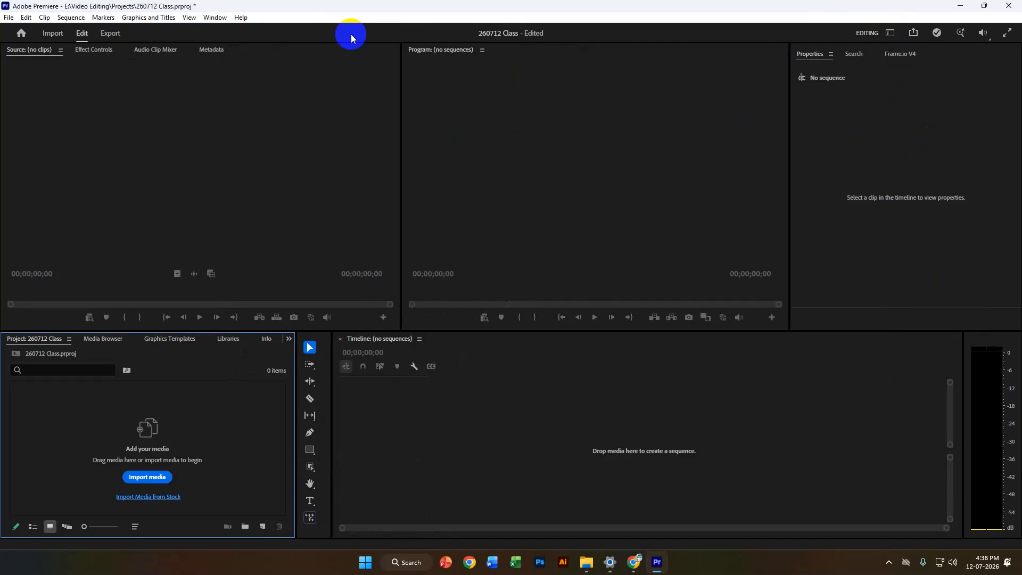
Open the floating Learn panel and close it again
{"action": "left_click", "coordinate": [215, 17]}
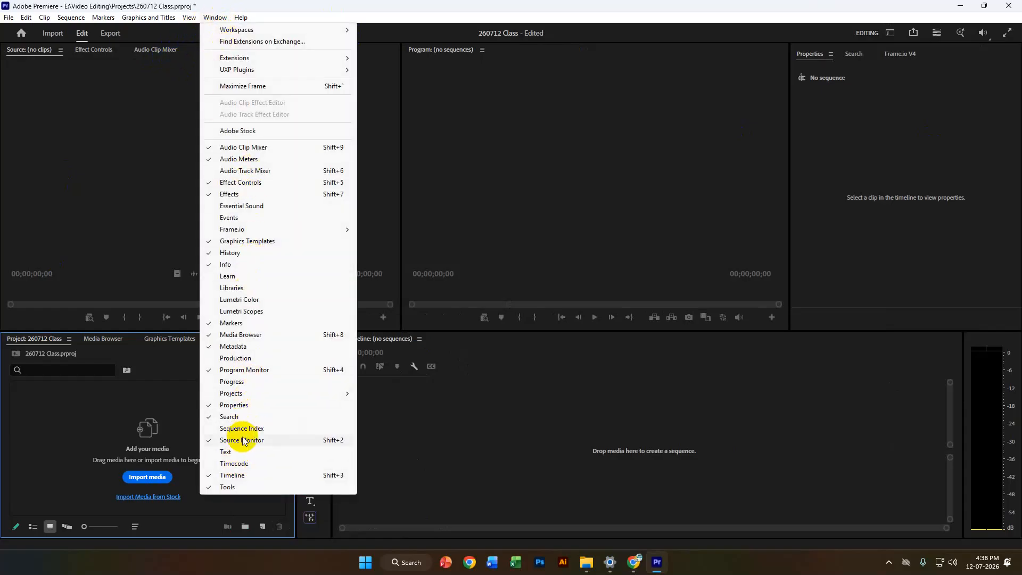
{"action": "left_click", "coordinate": [247, 276]}
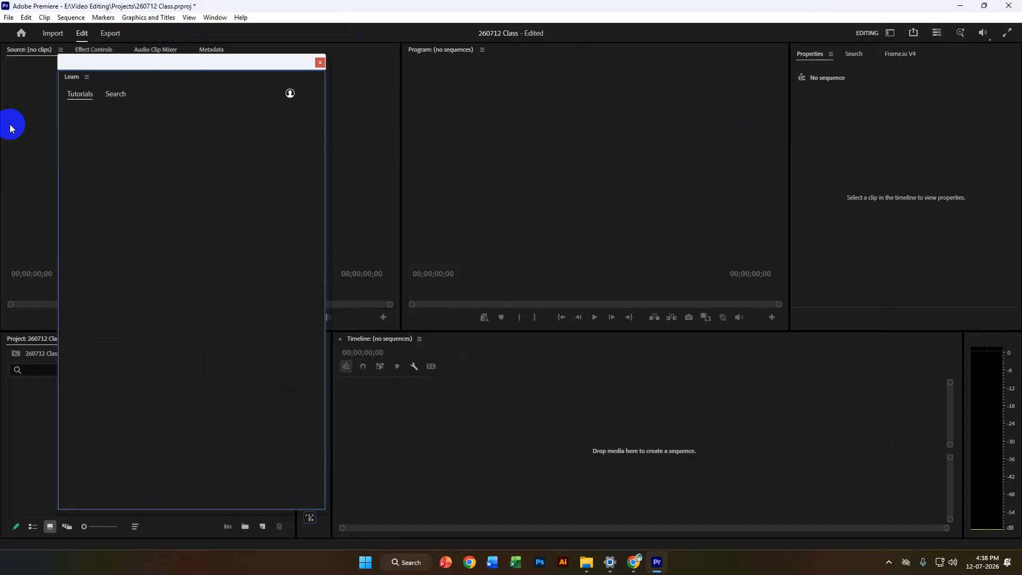
{"action": "left_click", "coordinate": [86, 76]}
{"action": "left_click", "coordinate": [114, 80]}
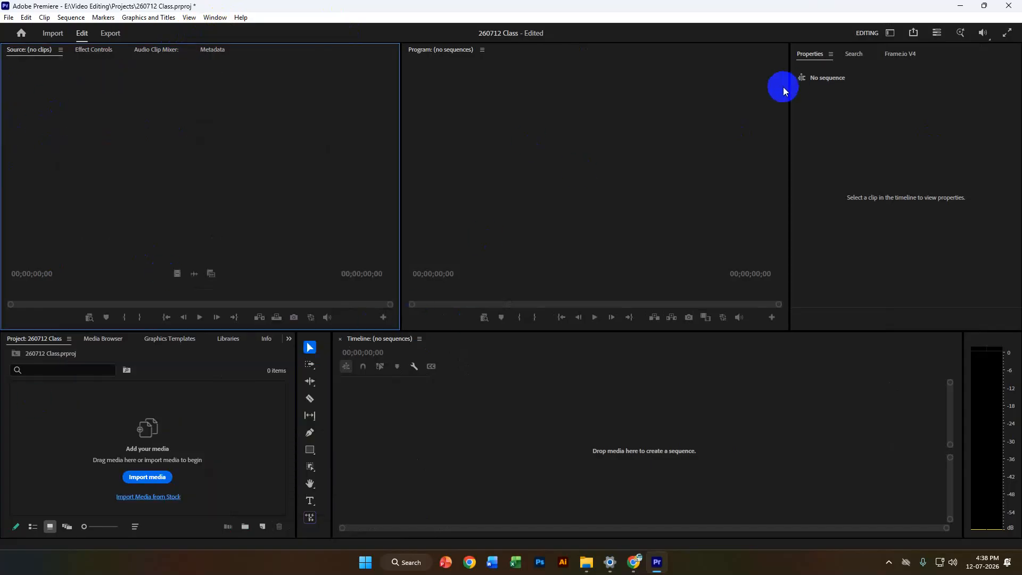
Reapply the Editing workspace from the list of available workspaces
{"action": "left_click", "coordinate": [890, 33]}
{"action": "left_click", "coordinate": [905, 140]}
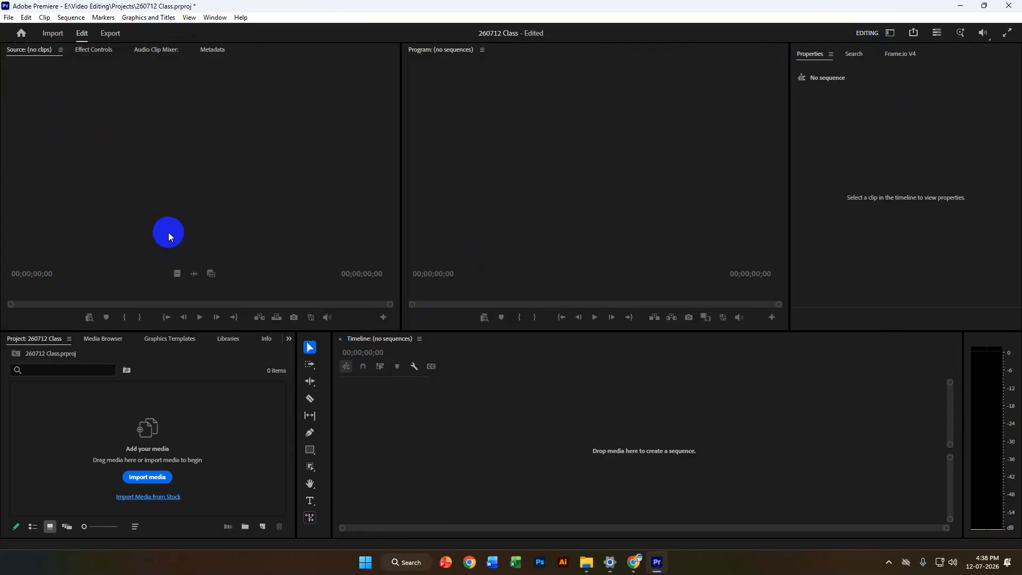
{"action": "left_click", "coordinate": [887, 33]}
{"action": "left_click", "coordinate": [913, 142]}
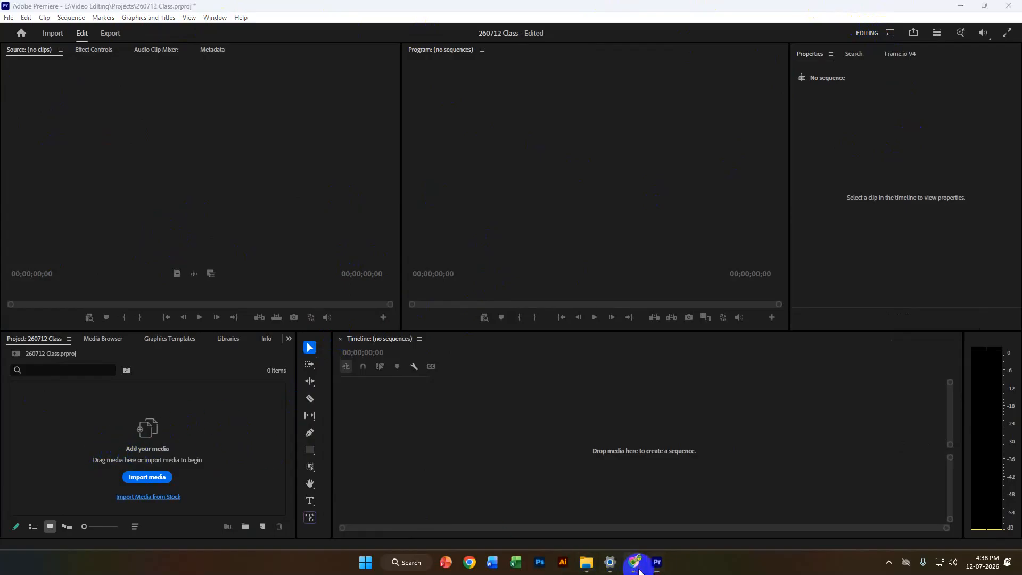
Switch to Chrome, locate the downloaded Magical Edits.rar in the Downloads folder and cut it
{"action": "mouse_move", "coordinate": [633, 562]}
{"action": "left_click", "coordinate": [513, 504]}
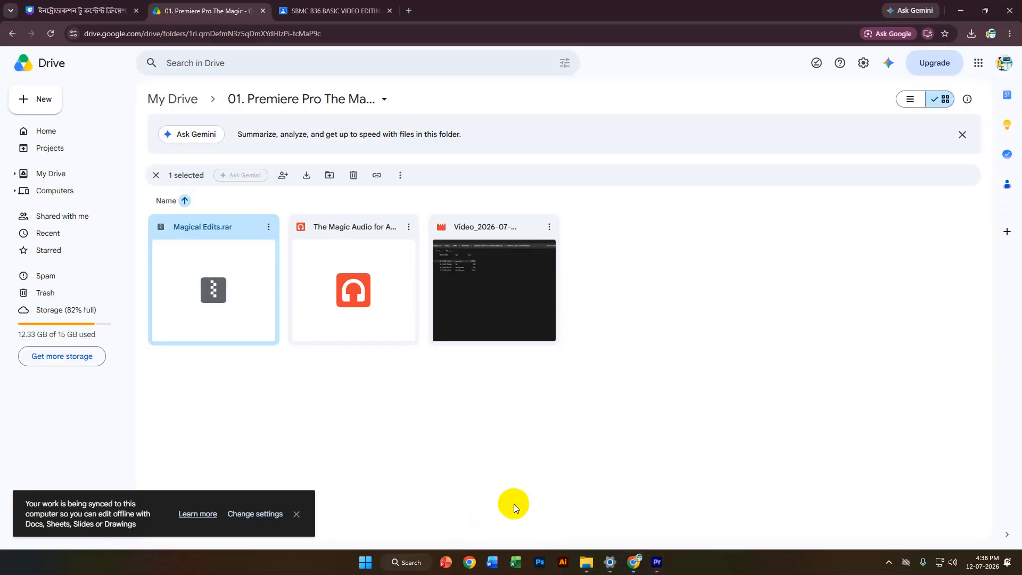
{"action": "left_click", "coordinate": [969, 34]}
{"action": "left_click", "coordinate": [942, 81]}
{"action": "left_click", "coordinate": [133, 137]}
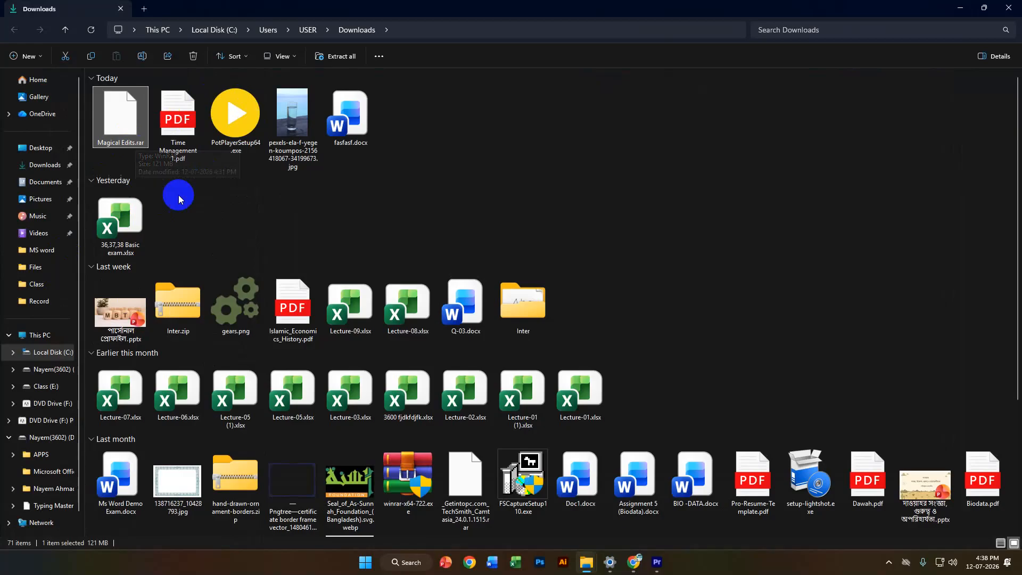
{"action": "scroll", "coordinate": [459, 450], "scroll_direction": "down", "scroll_amount": 5}
{"action": "scroll", "coordinate": [292, 406], "scroll_direction": "up", "scroll_amount": 5}
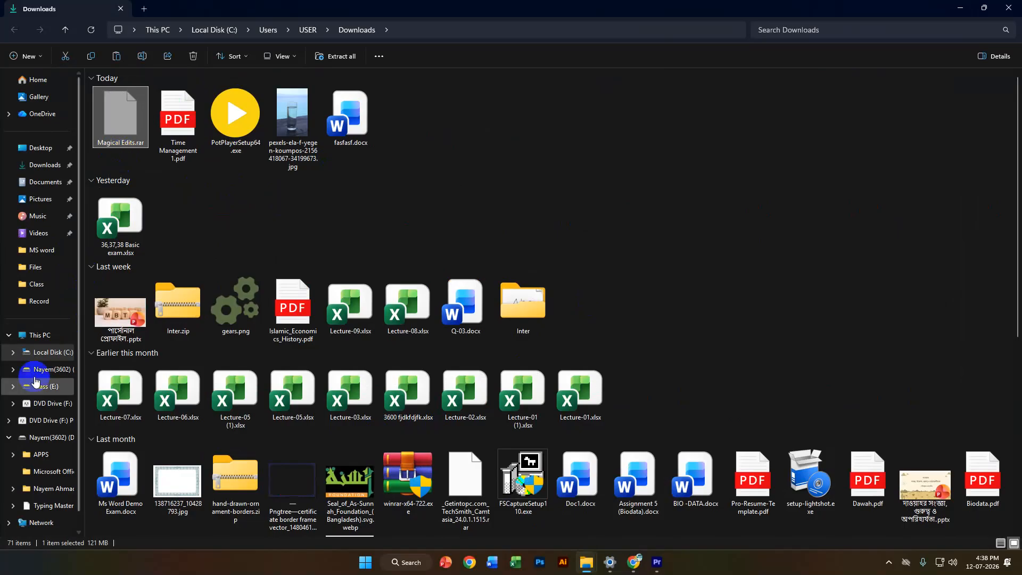
Paste Magical Edits.rar into the E:\Video Editing\Raw folder
{"action": "left_click", "coordinate": [32, 387]}
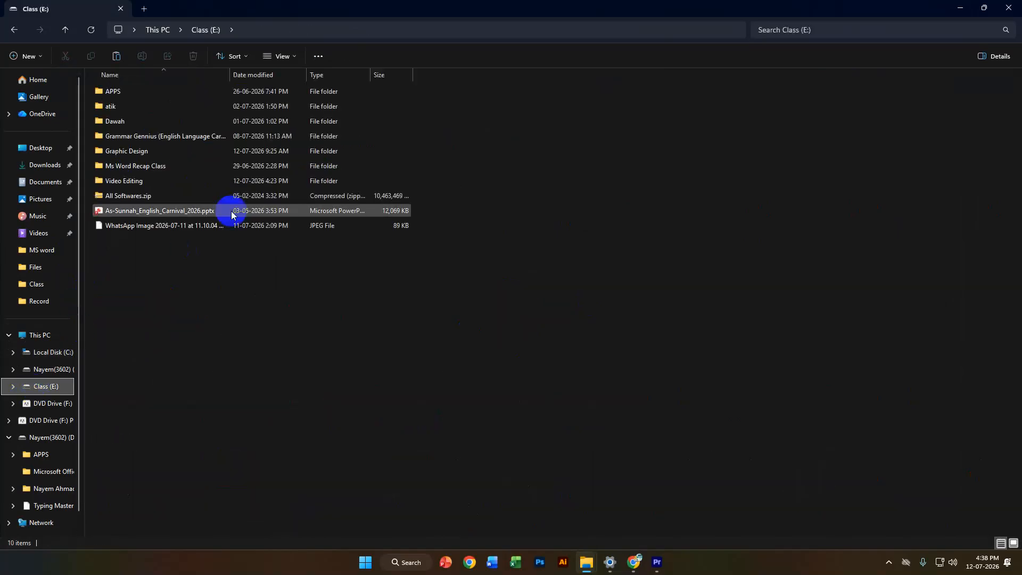
{"action": "double_click", "coordinate": [133, 181]}
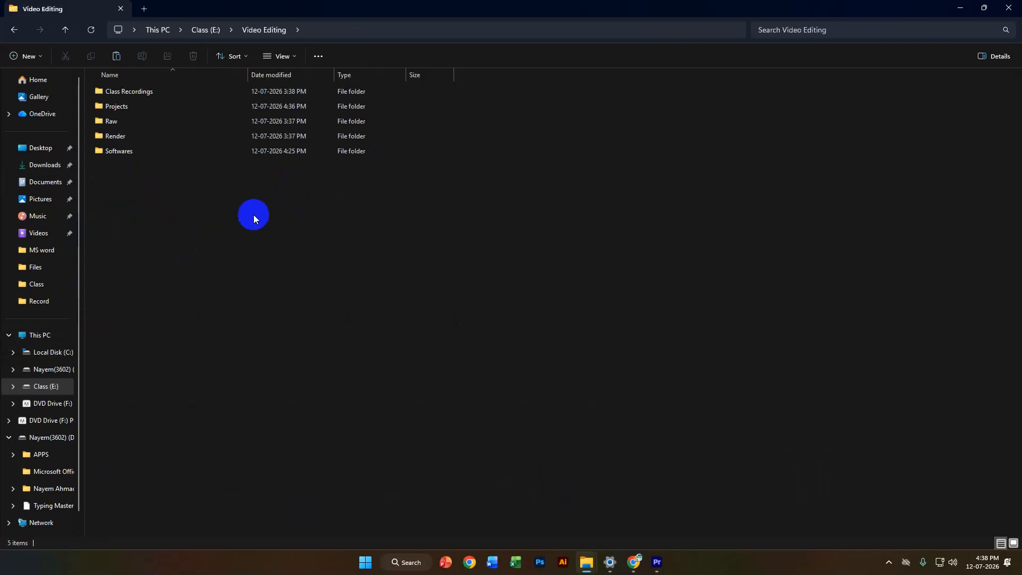
{"action": "double_click", "coordinate": [141, 127]}
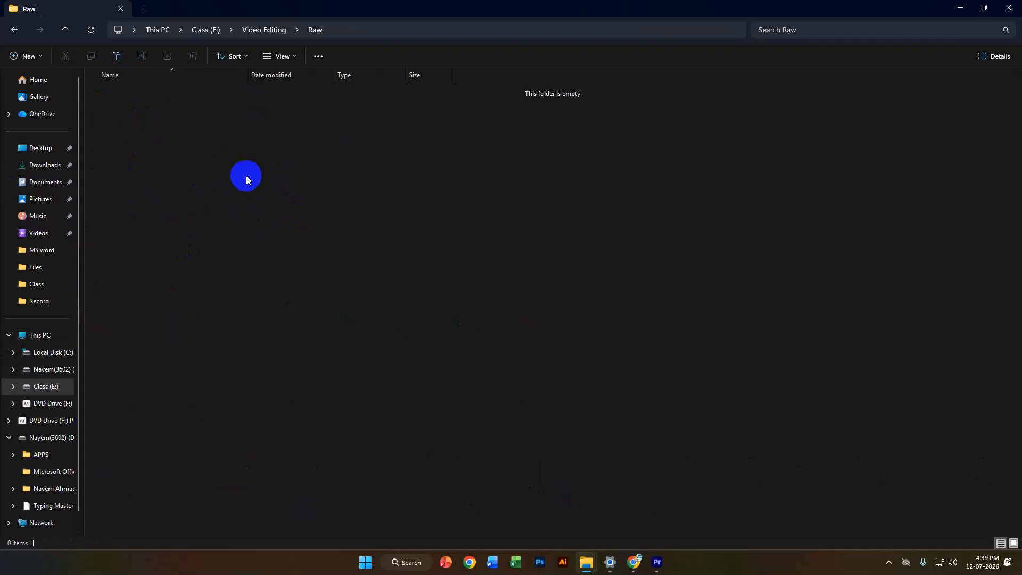
{"action": "key", "text": "ctrl+v"}
{"action": "left_click", "coordinate": [251, 175]}
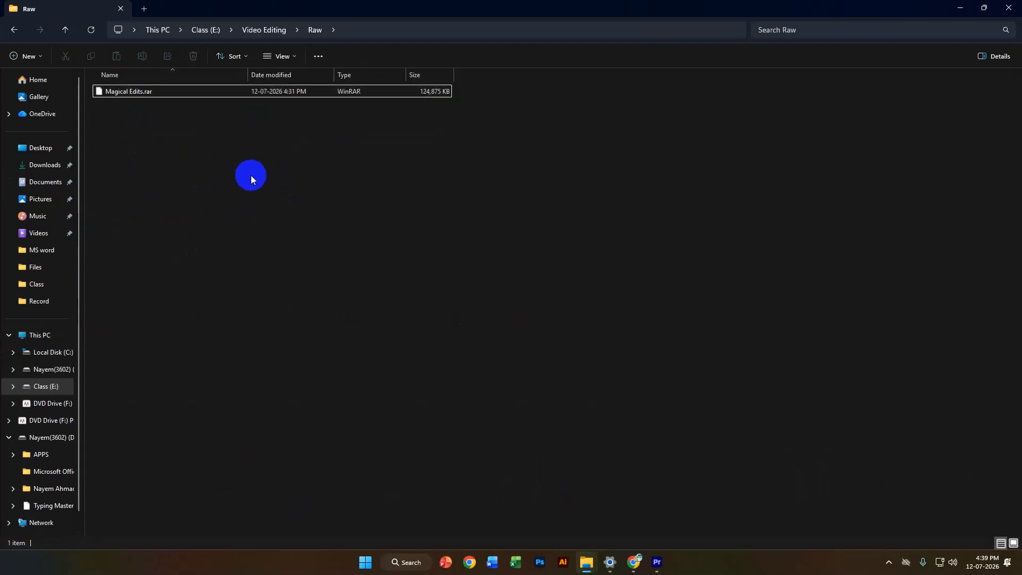
Extract Magical Edits.rar into the Raw folder with WinRAR and open the extracted folder 1
{"action": "left_click", "coordinate": [195, 96]}
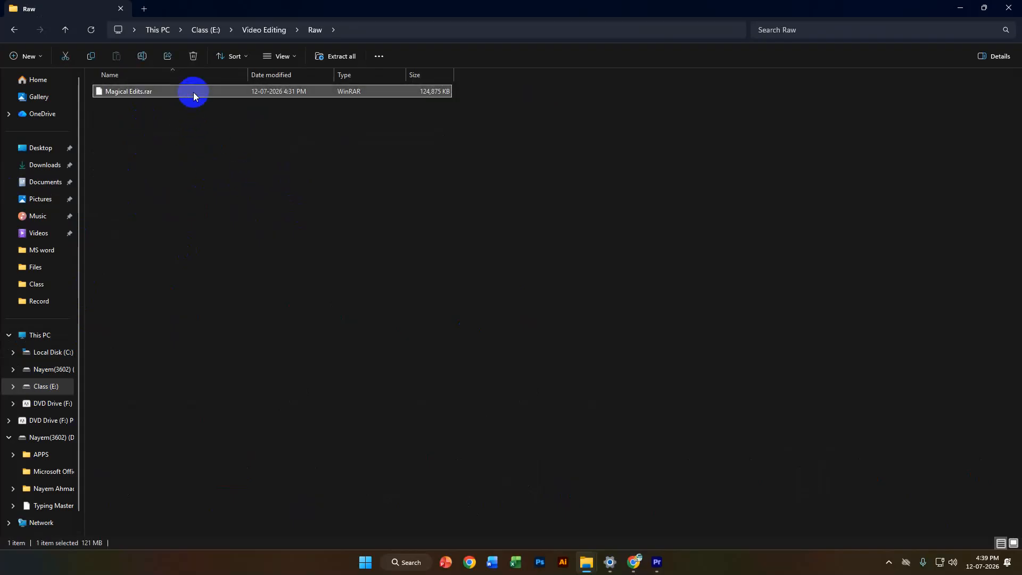
{"action": "right_click", "coordinate": [194, 95]}
{"action": "mouse_move", "coordinate": [280, 292]}
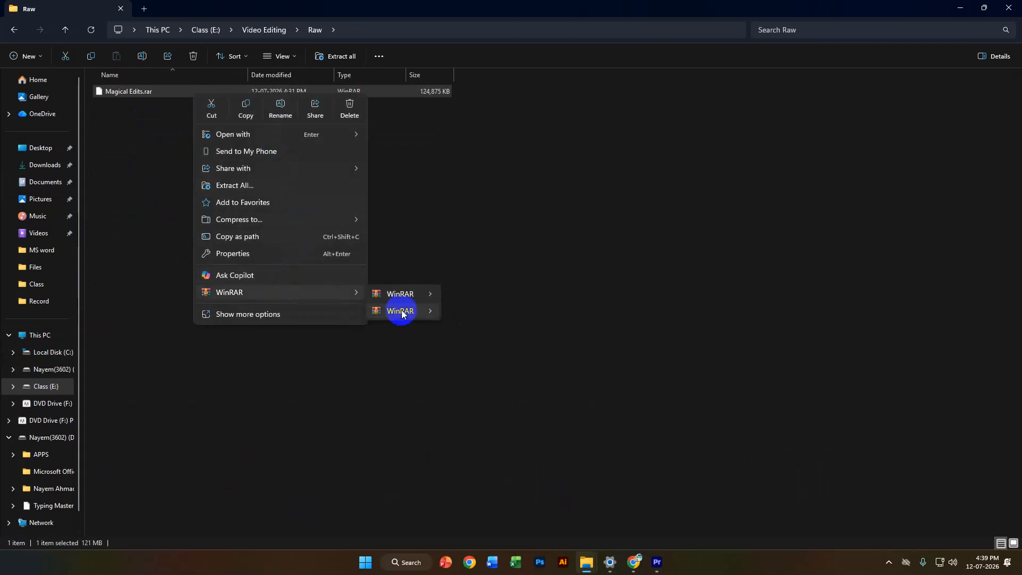
{"action": "mouse_move", "coordinate": [424, 314]}
{"action": "left_click", "coordinate": [486, 360]}
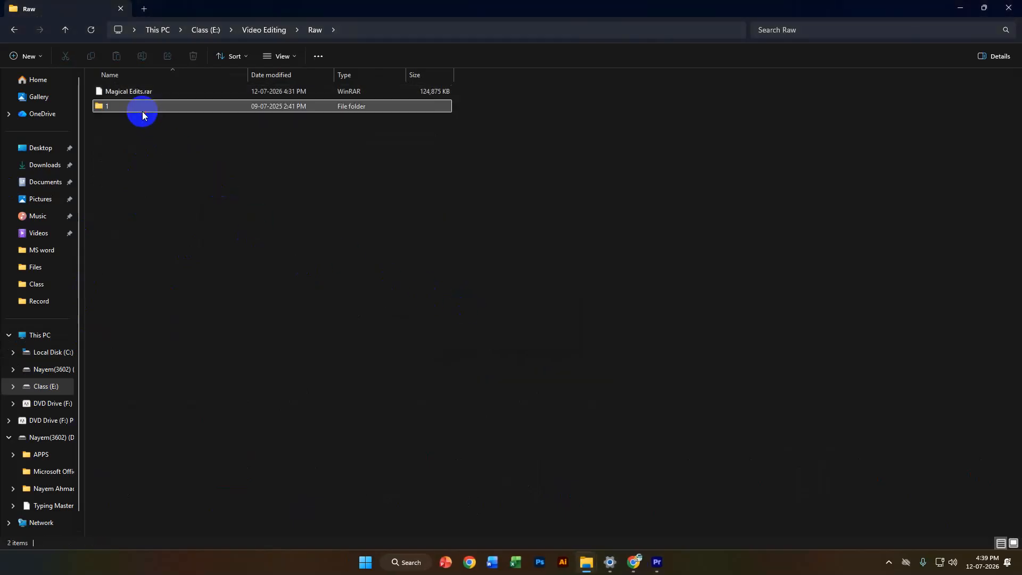
{"action": "double_click", "coordinate": [142, 115]}
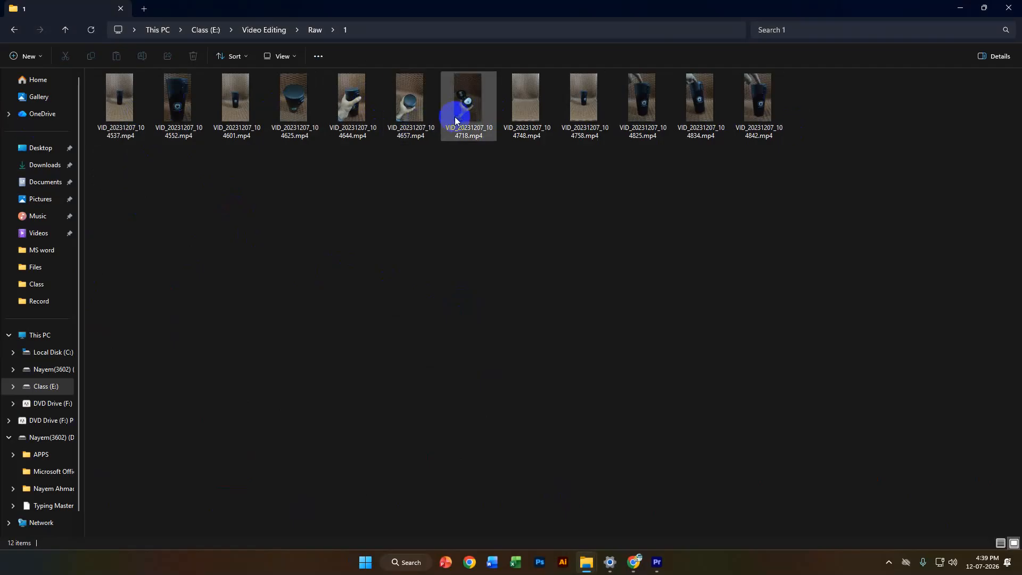
Switch to Adobe Premiere and open the Import dialog in different ways from the empty project, cancelling it each time
{"action": "left_click", "coordinate": [656, 562]}
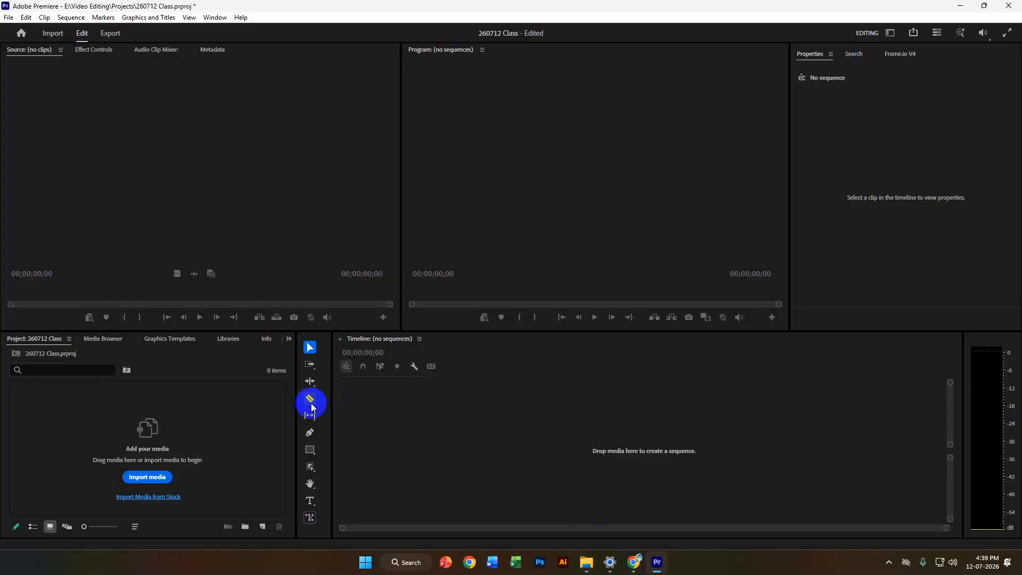
{"action": "left_click", "coordinate": [137, 478]}
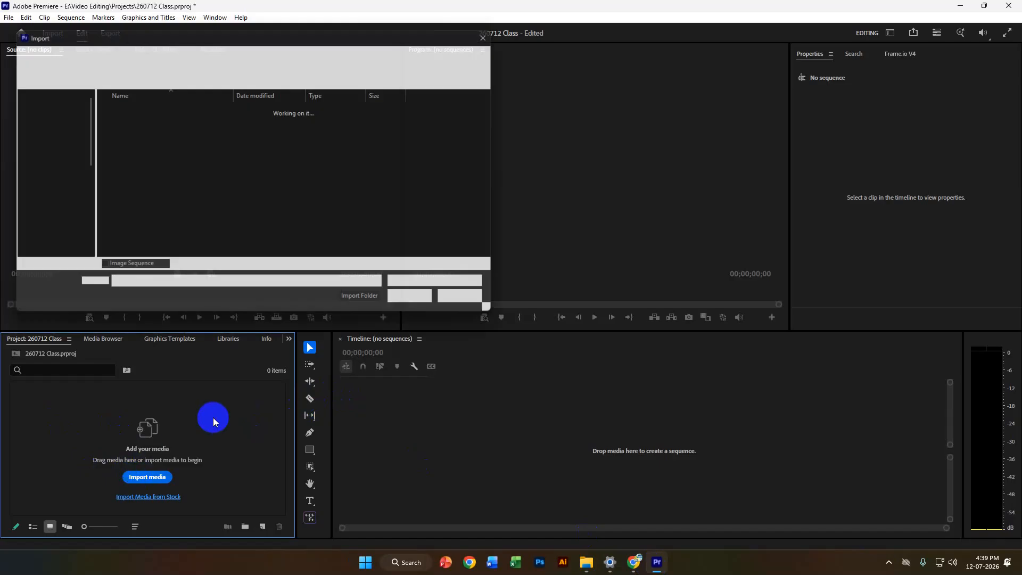
{"action": "left_click", "coordinate": [474, 303]}
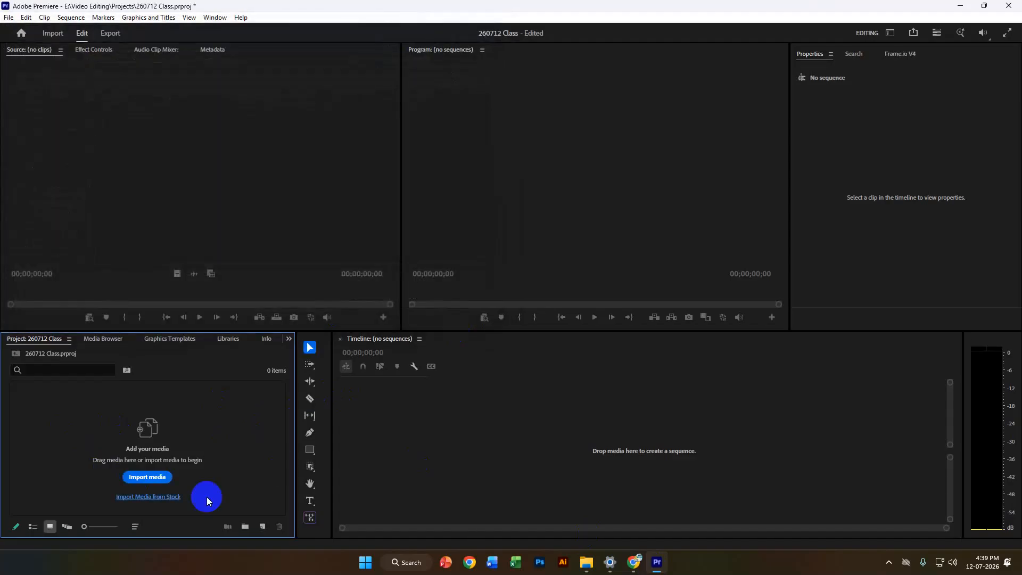
{"action": "left_click", "coordinate": [147, 477]}
{"action": "left_click", "coordinate": [482, 308]}
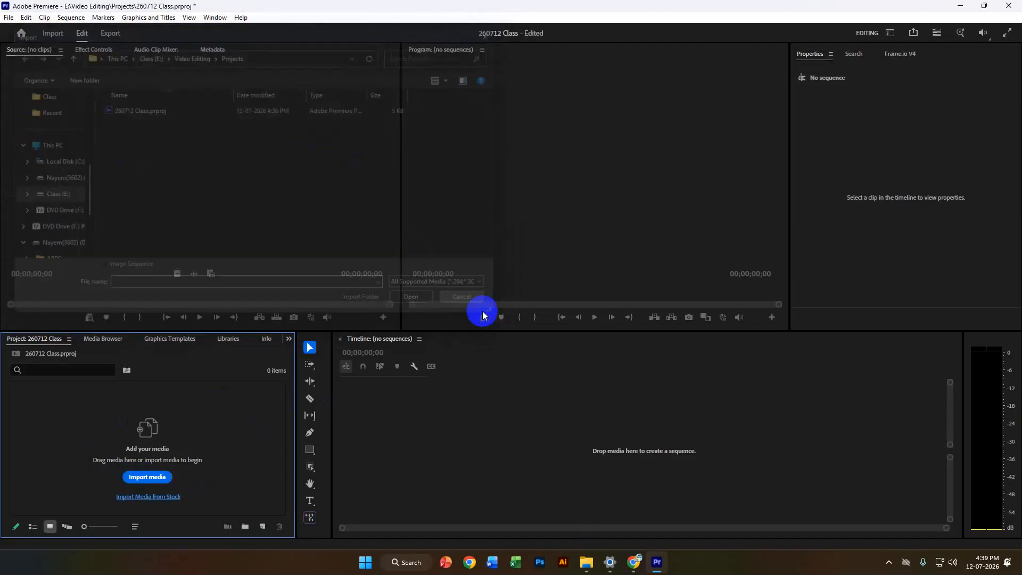
{"action": "right_click", "coordinate": [244, 413]}
{"action": "left_click", "coordinate": [288, 283]}
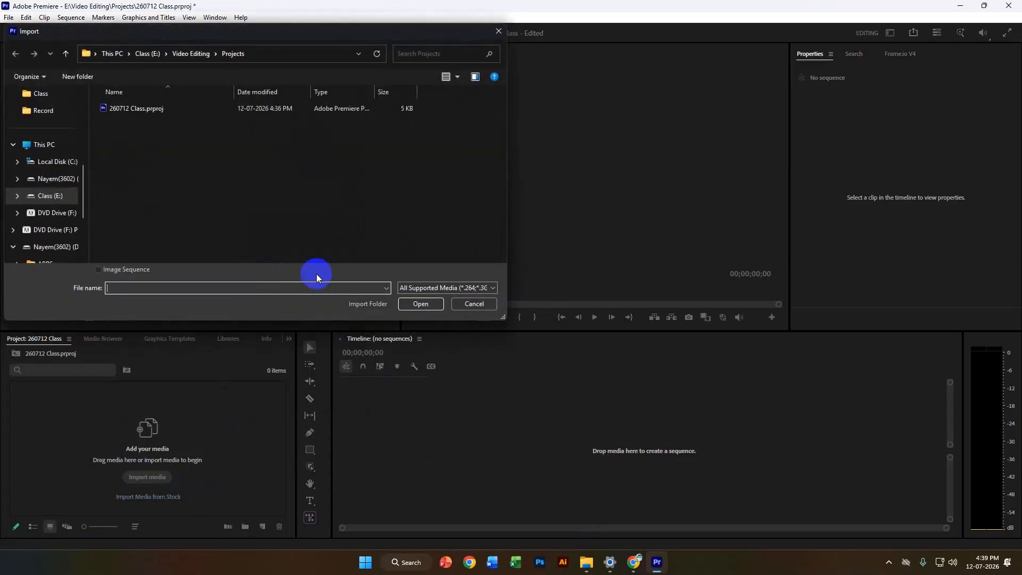
{"action": "left_click", "coordinate": [486, 311]}
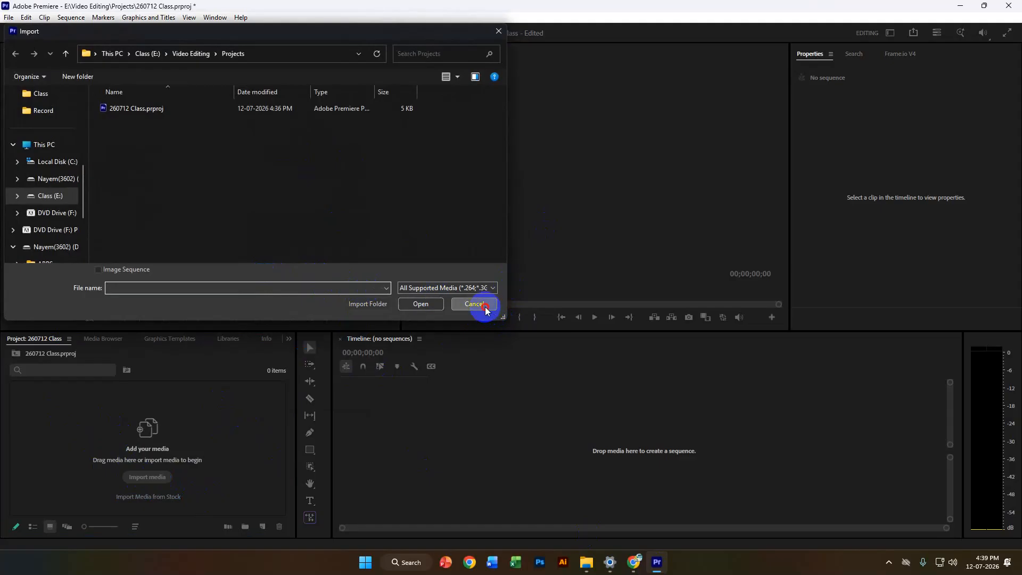
Close the Profile-USER and Downloads windows of File Explorer, keeping only the window for folder 1
{"action": "mouse_move", "coordinate": [587, 558]}
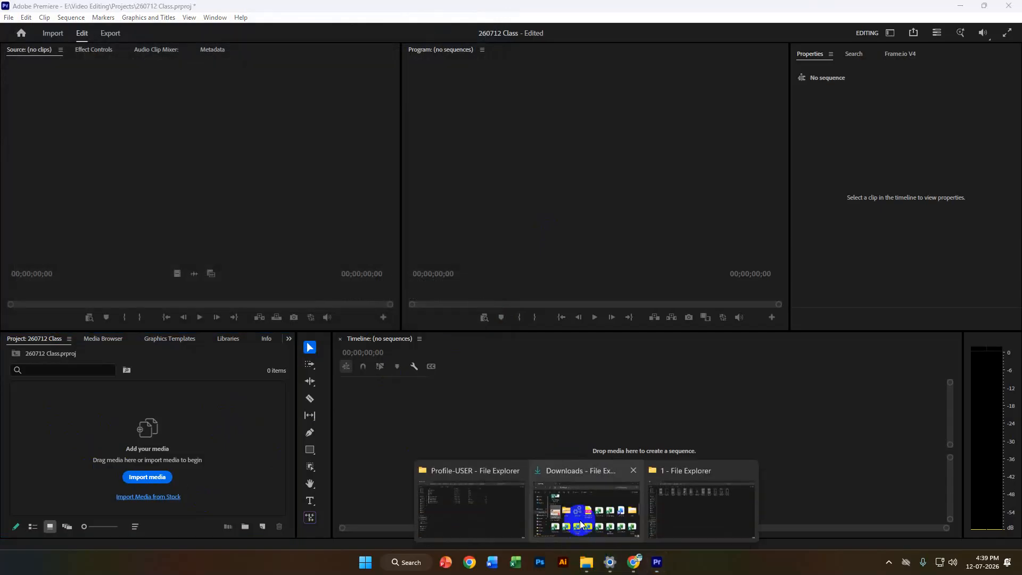
{"action": "mouse_move", "coordinate": [649, 502]}
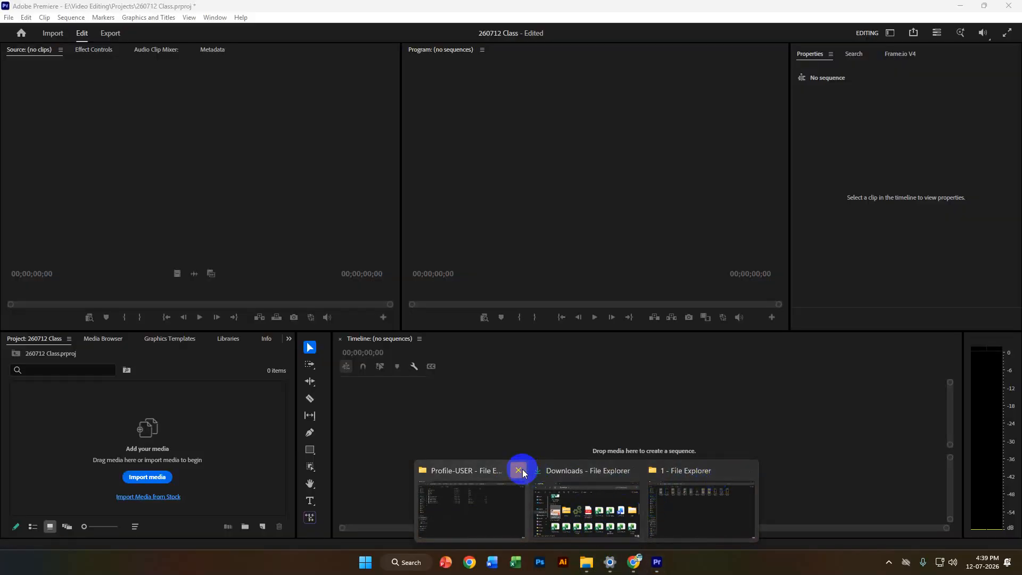
{"action": "left_click", "coordinate": [520, 469]}
{"action": "left_click", "coordinate": [575, 470]}
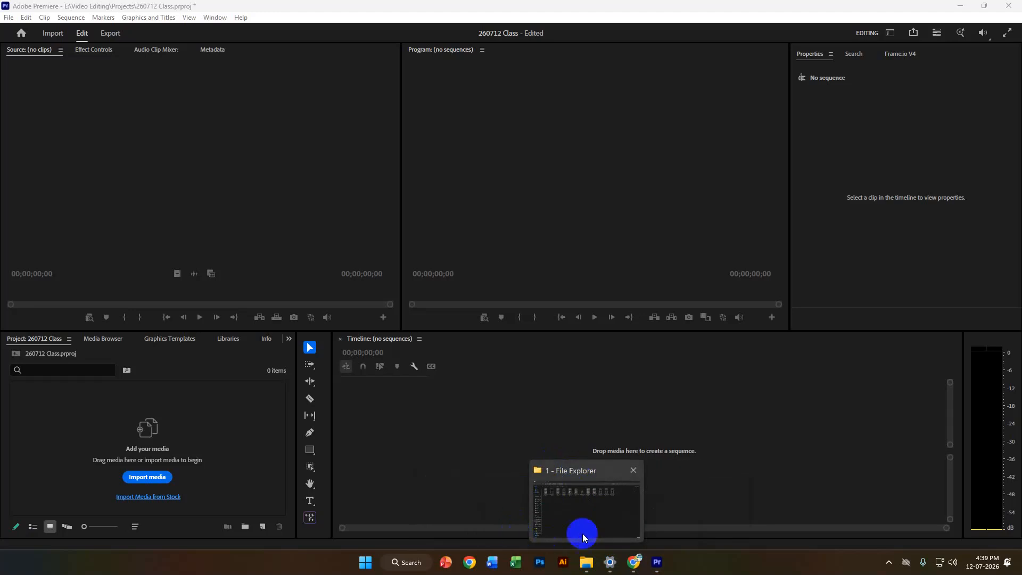
Switch to File Explorer, go to E:\Video Editing\Raw and import folder 1 from there into the Premiere project as a bin
{"action": "left_click", "coordinate": [583, 533]}
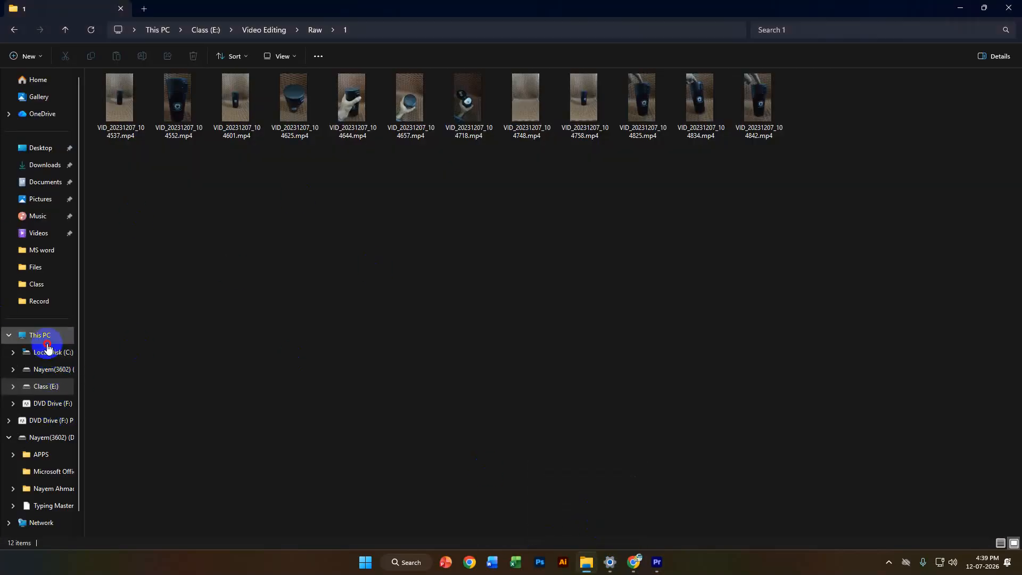
{"action": "left_click", "coordinate": [37, 336]}
{"action": "double_click", "coordinate": [396, 109]}
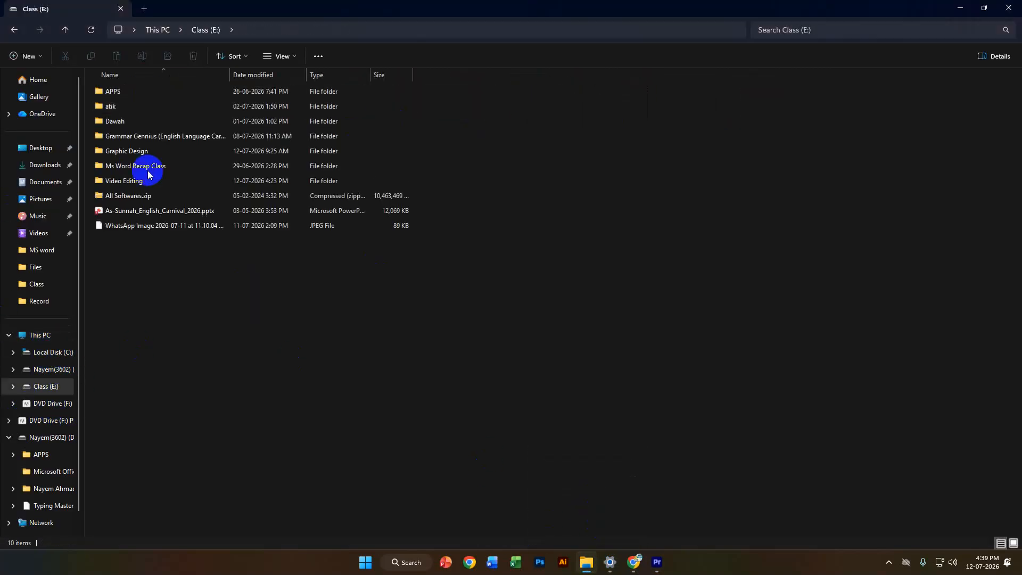
{"action": "left_click", "coordinate": [119, 181]}
{"action": "double_click", "coordinate": [118, 181]}
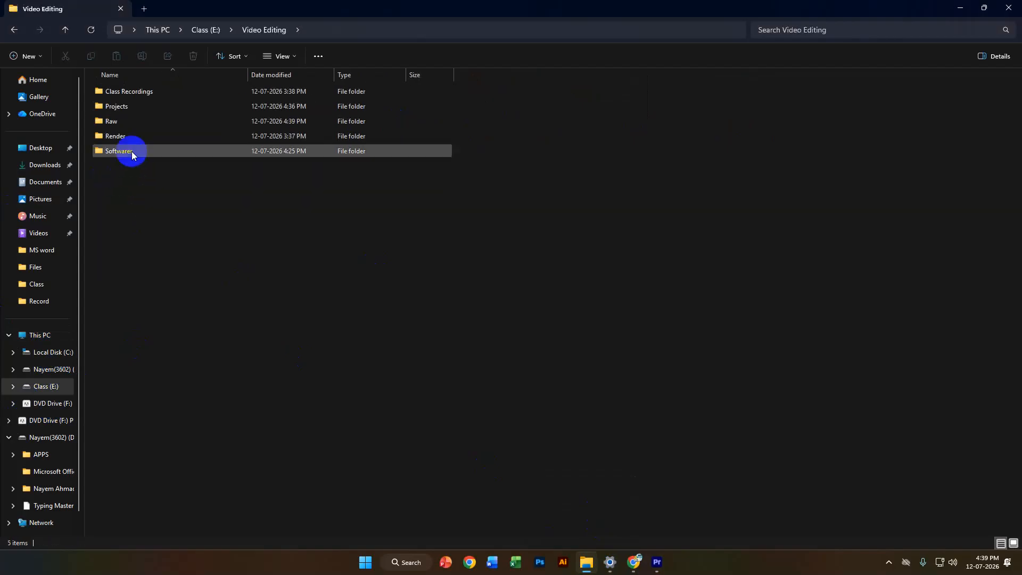
{"action": "double_click", "coordinate": [132, 123]}
{"action": "left_click_drag", "start_coordinate": [132, 94], "coordinate": [177, 413]}
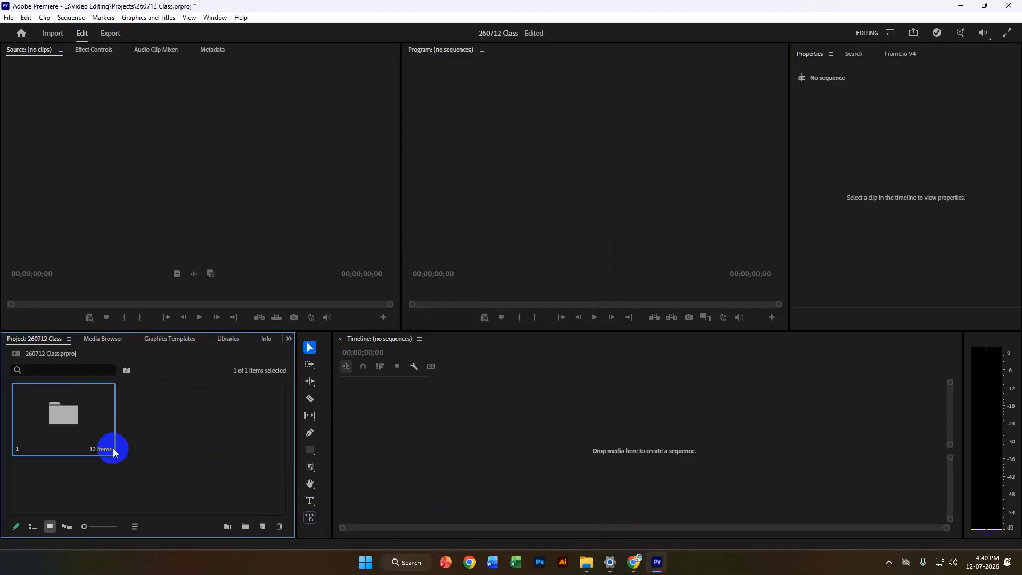
Open bin 1 and load the clip VID_20231207_104537.mp4 into the Source Monitor
{"action": "left_click", "coordinate": [168, 462]}
{"action": "double_click", "coordinate": [65, 456]}
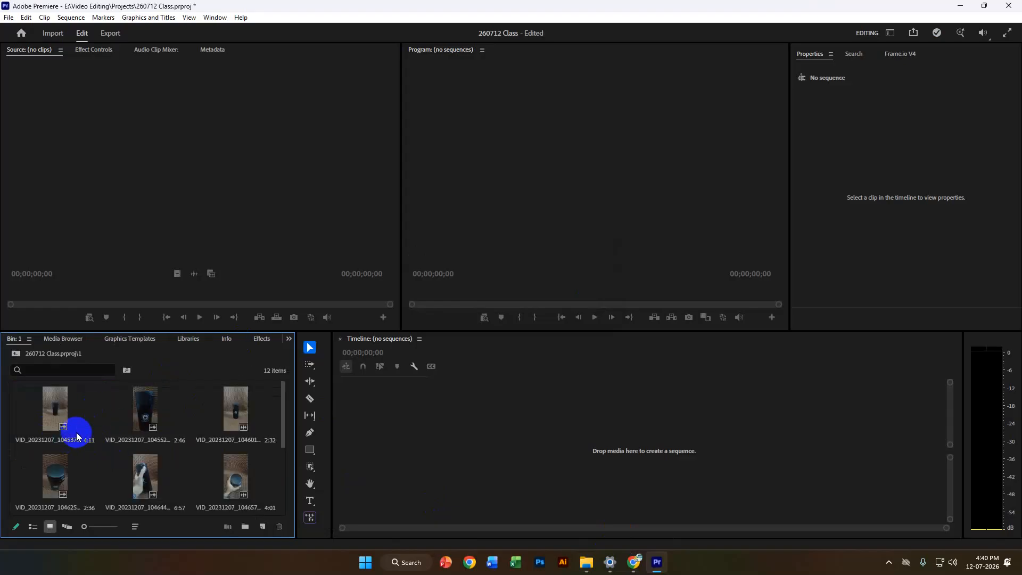
{"action": "double_click", "coordinate": [52, 411]}
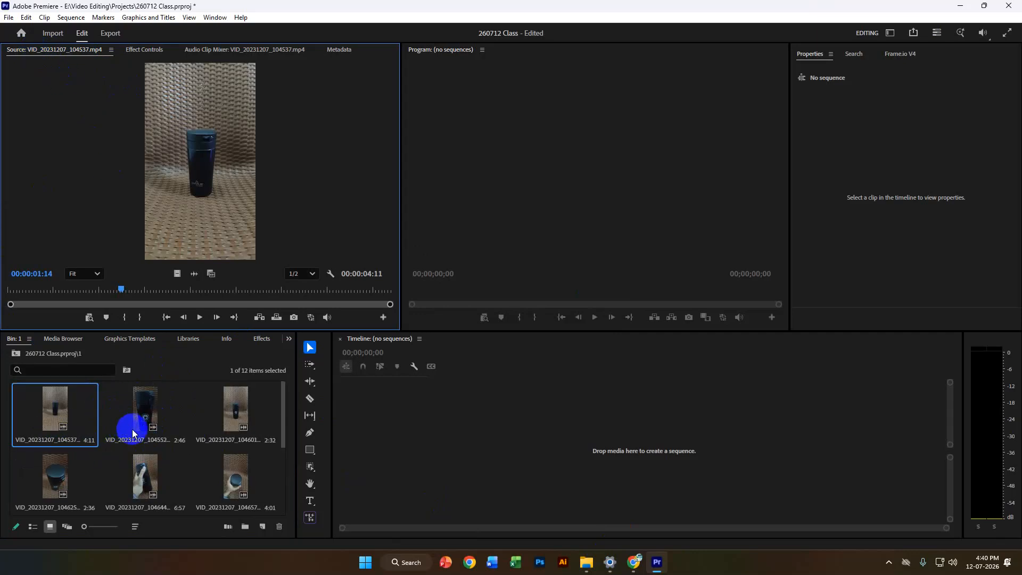
Enlarge and shrink the bin's thumbnails, and load the clip VID_20231207_104552.mp4 into the Source Monitor
{"action": "left_click_drag", "start_coordinate": [84, 527], "coordinate": [117, 527]}
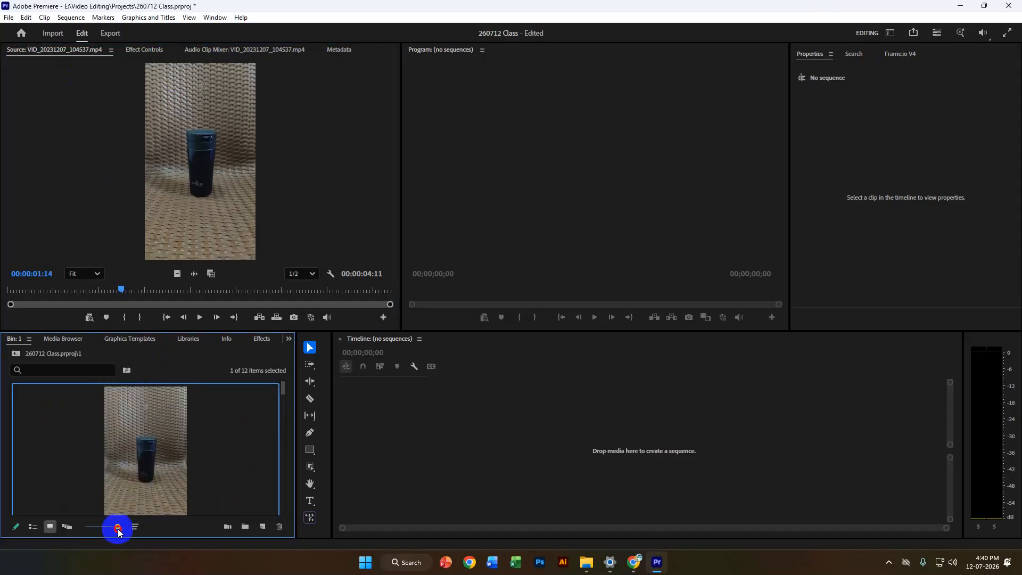
{"action": "left_click", "coordinate": [117, 458]}
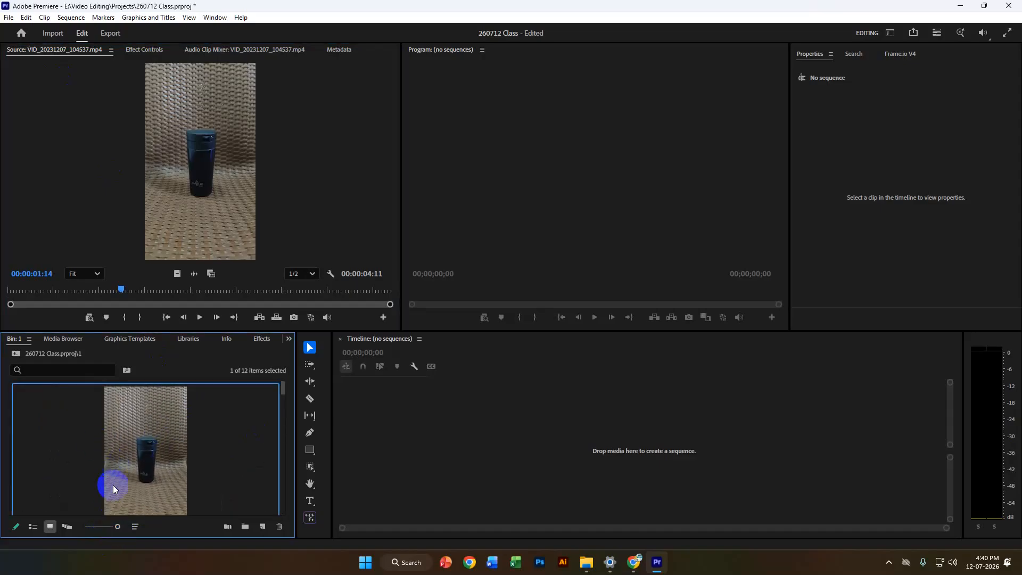
{"action": "left_click_drag", "start_coordinate": [108, 532], "coordinate": [87, 527]}
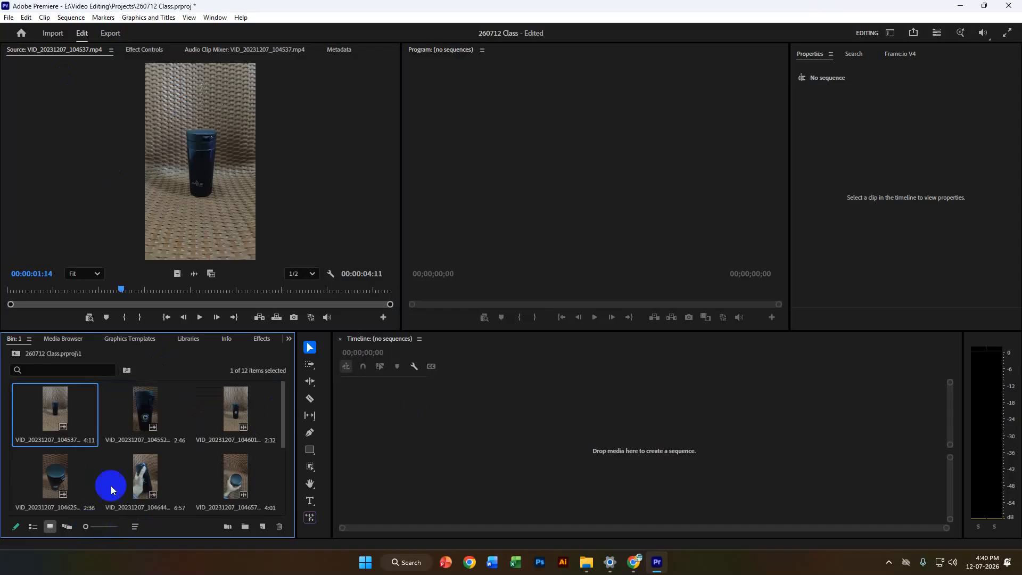
{"action": "double_click", "coordinate": [138, 406]}
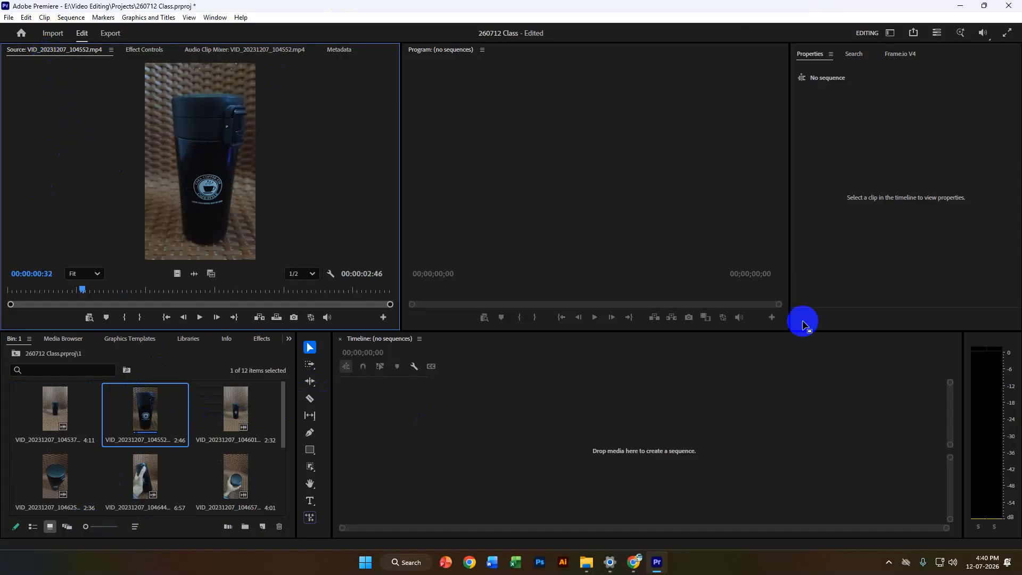
{"action": "left_click", "coordinate": [591, 206]}
{"action": "left_click", "coordinate": [895, 131]}
{"action": "left_click", "coordinate": [265, 474]}
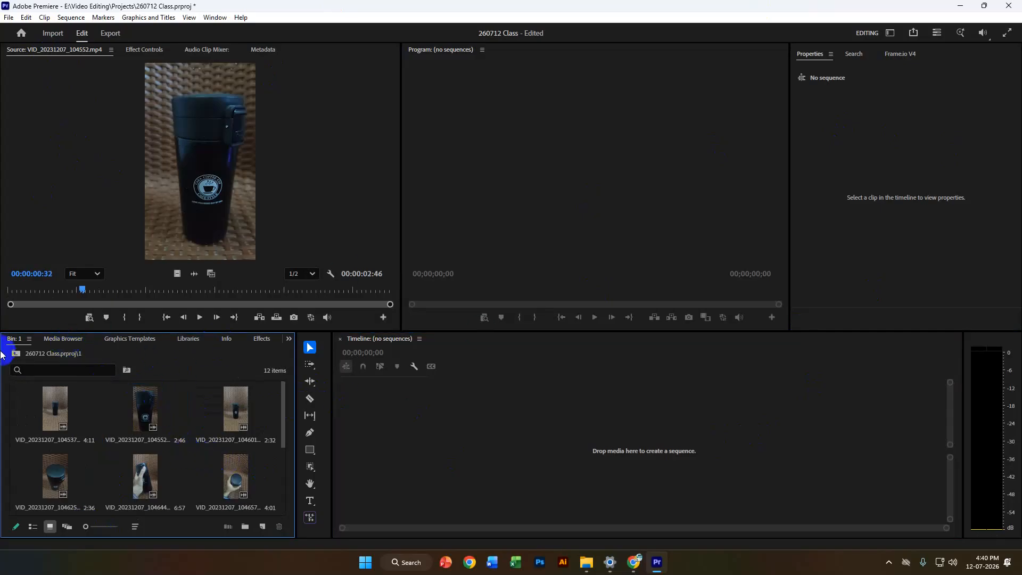
{"action": "scroll", "coordinate": [49, 340], "scroll_direction": "down", "scroll_amount": 3}
{"action": "scroll", "coordinate": [50, 341], "scroll_direction": "up", "scroll_amount": 3}
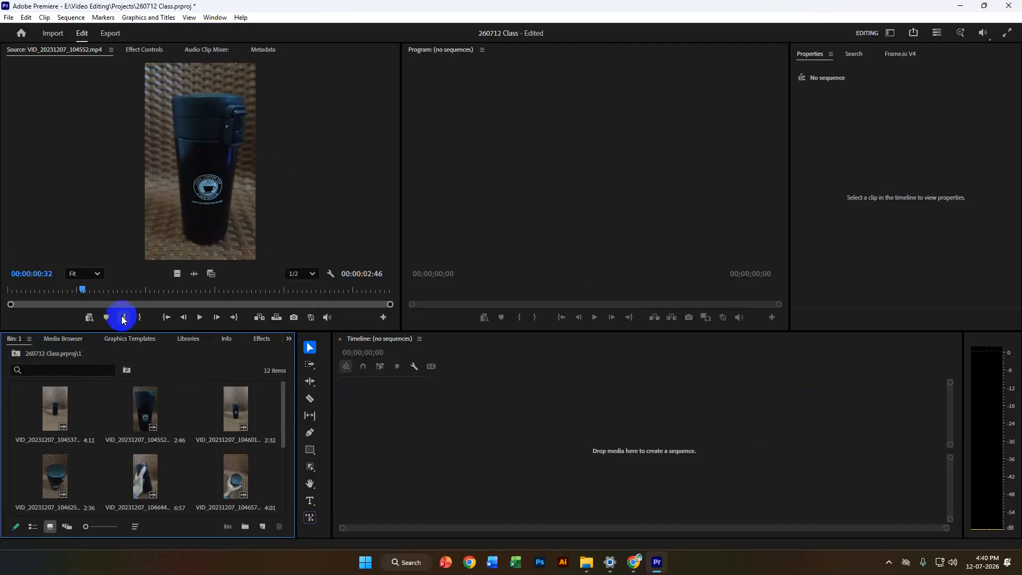
Load the clip VID_20231207_104537.mp4 into the Source Monitor and play it back
{"action": "double_click", "coordinate": [61, 409]}
{"action": "left_click_drag", "start_coordinate": [159, 284], "coordinate": [16, 276]}
{"action": "key", "text": "space"}
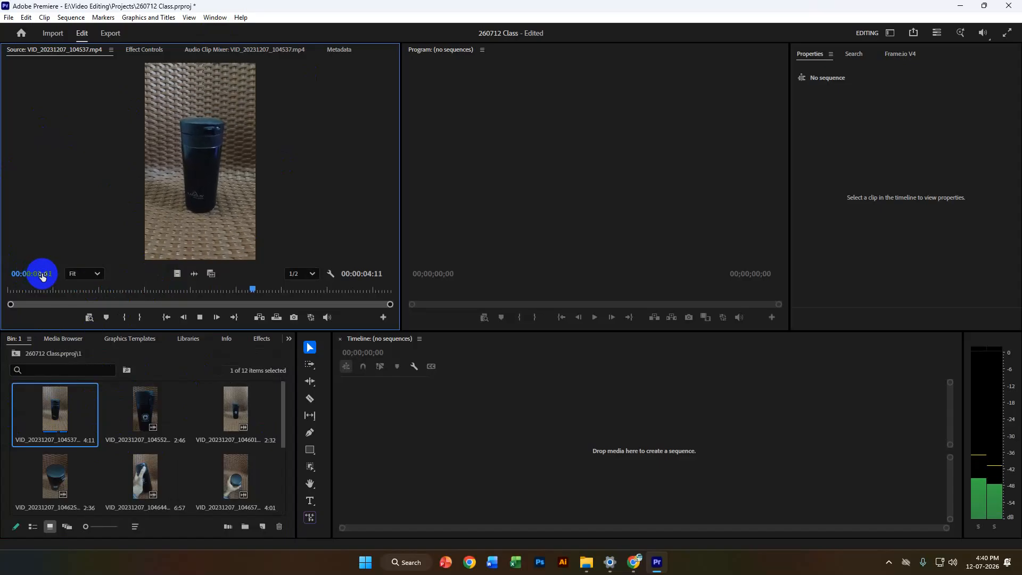
{"action": "key", "text": "space"}
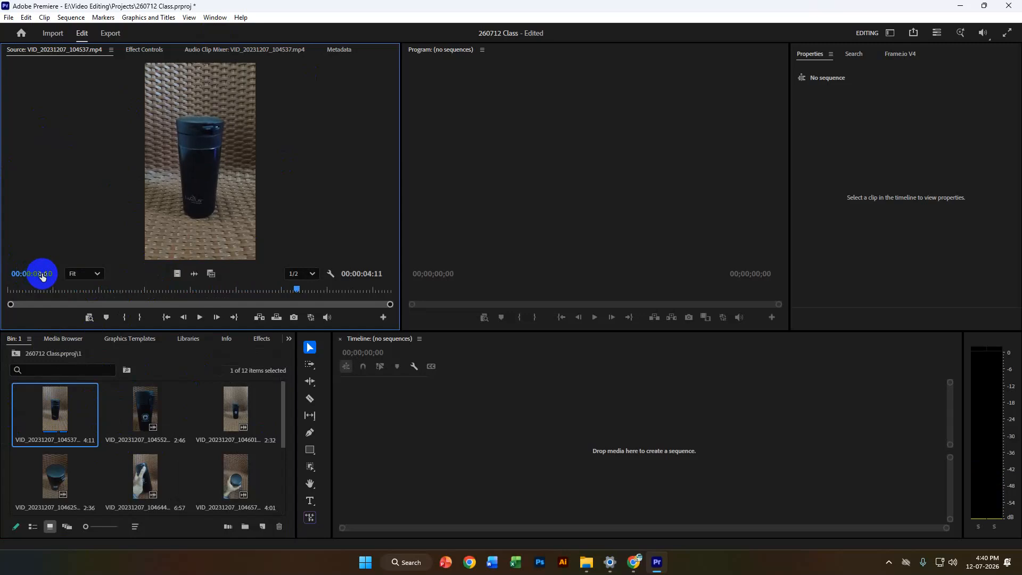
{"action": "right_click", "coordinate": [42, 276]}
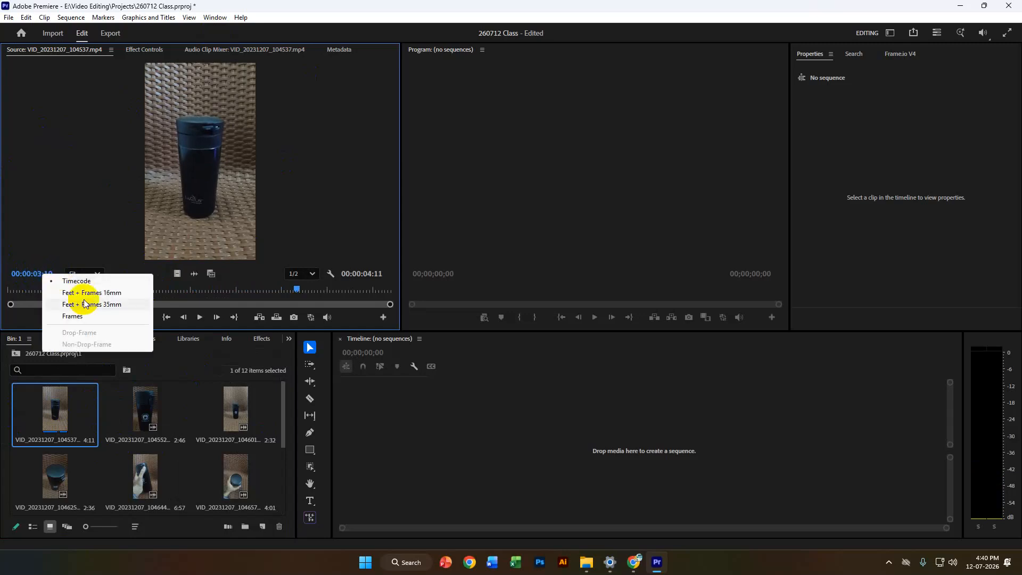
Load the clip VID_20231207_104552.mp4 into the Source Monitor and scrub through it to 00:00:02:26
{"action": "left_click", "coordinate": [149, 408]}
{"action": "double_click", "coordinate": [154, 410]}
{"action": "left_click_drag", "start_coordinate": [135, 301], "coordinate": [344, 291]}
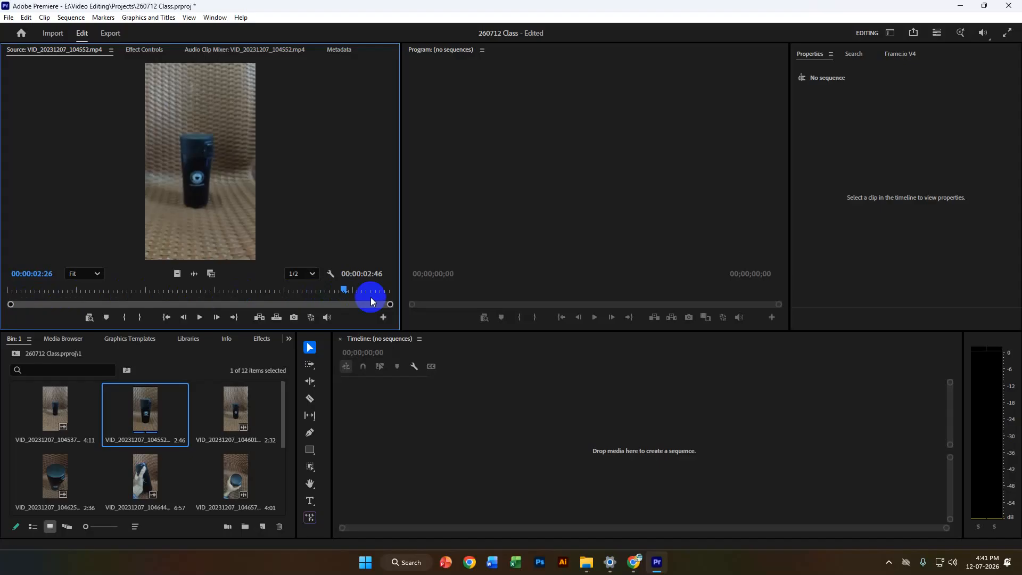
Create a sequence from the clip VID_20231207_104748.mp4 by placing it on the empty timeline
{"action": "scroll", "coordinate": [187, 381], "scroll_direction": "down", "scroll_amount": 3}
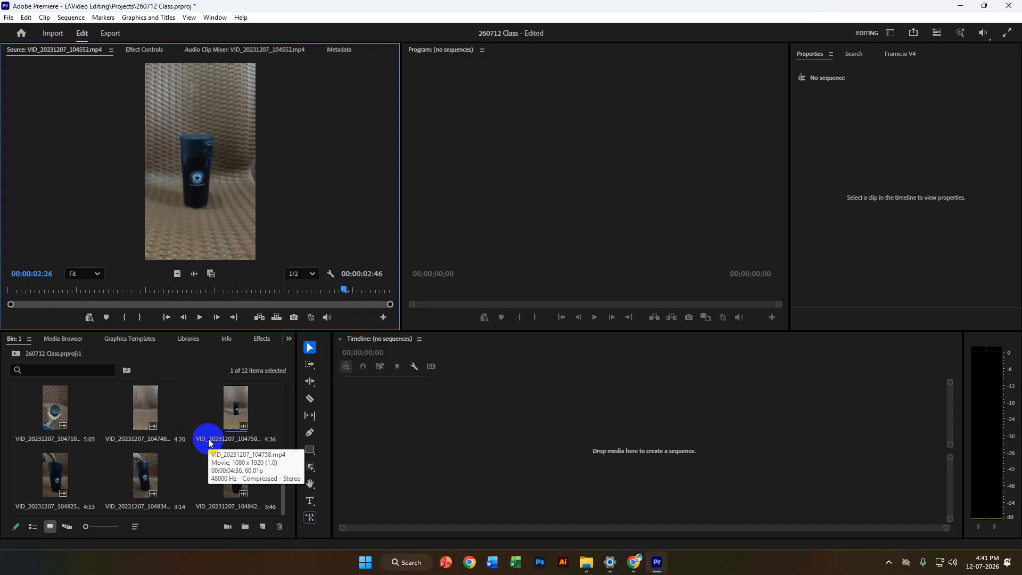
{"action": "scroll", "coordinate": [193, 417], "scroll_direction": "up", "scroll_amount": 3}
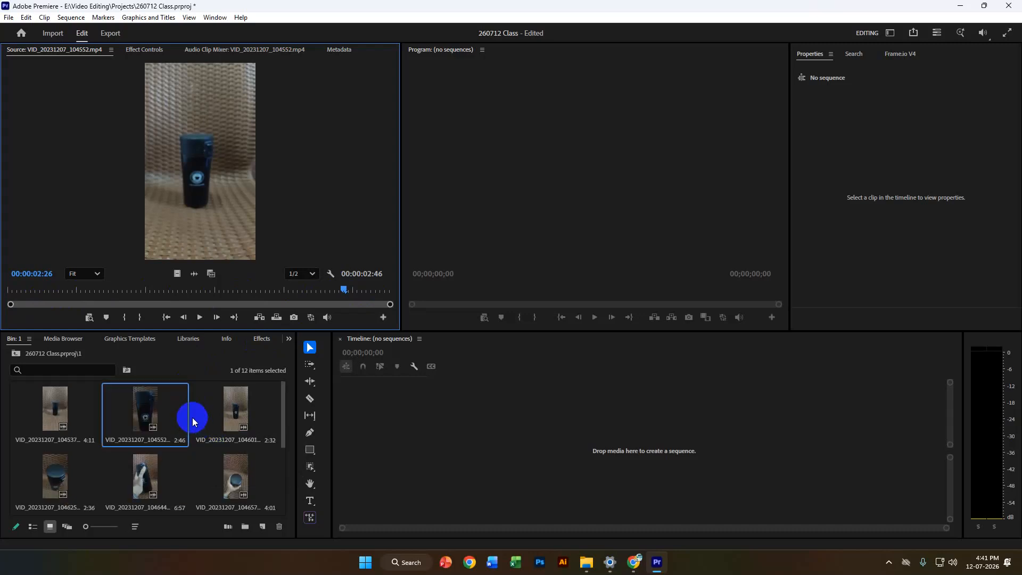
{"action": "scroll", "coordinate": [193, 417], "scroll_direction": "down", "scroll_amount": 2}
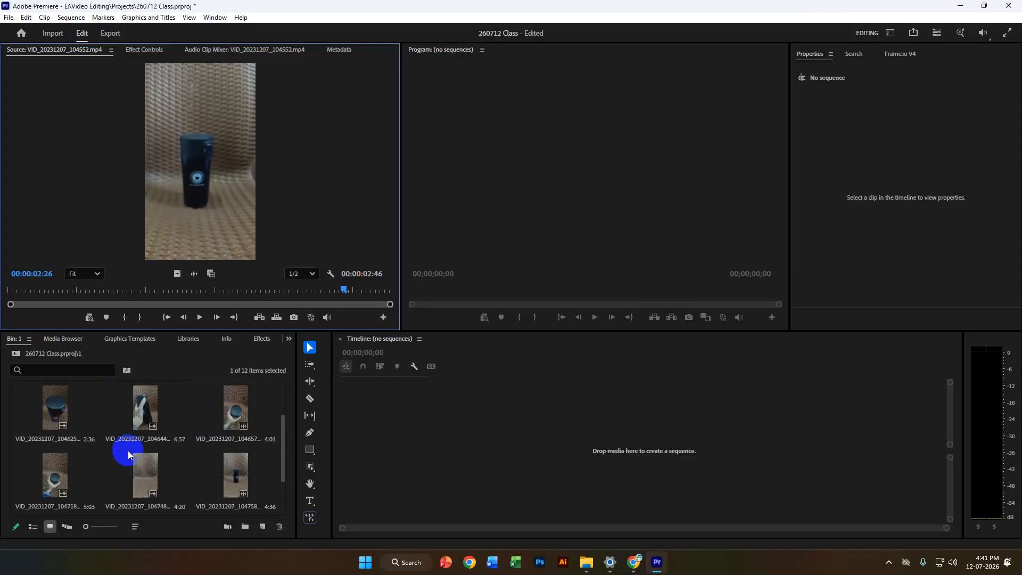
{"action": "scroll", "coordinate": [137, 454], "scroll_direction": "down", "scroll_amount": 2}
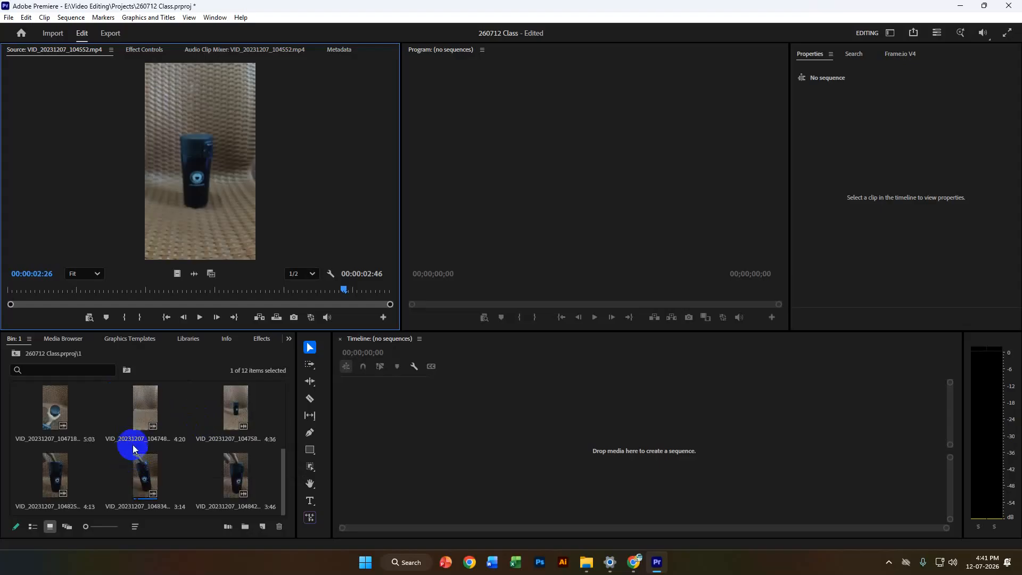
{"action": "left_click", "coordinate": [142, 408]}
{"action": "left_click_drag", "start_coordinate": [139, 404], "coordinate": [512, 360]}
{"action": "left_click_drag", "start_coordinate": [658, 471], "coordinate": [768, 413]}
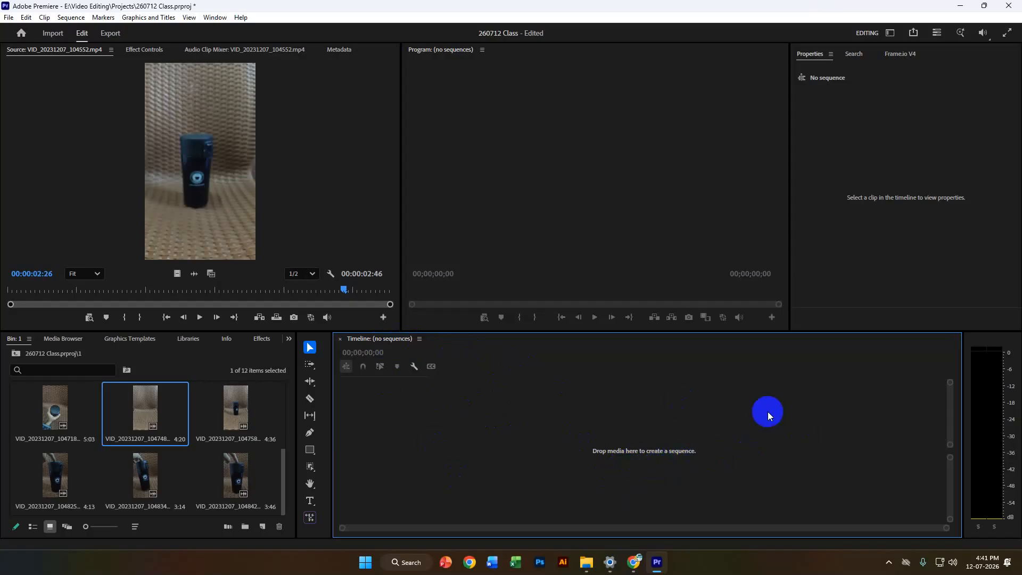
{"action": "left_click_drag", "start_coordinate": [485, 423], "coordinate": [174, 422]}
{"action": "left_click_drag", "start_coordinate": [171, 382], "coordinate": [526, 426]}
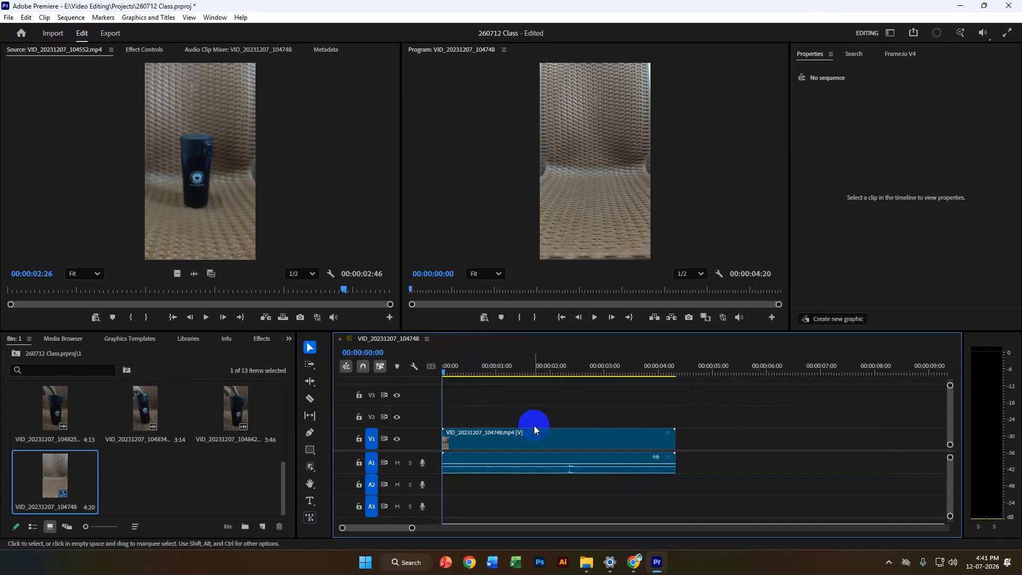
Scrub through the new sequence and play back the part where the hand snaps its fingers
{"action": "left_click", "coordinate": [501, 434]}
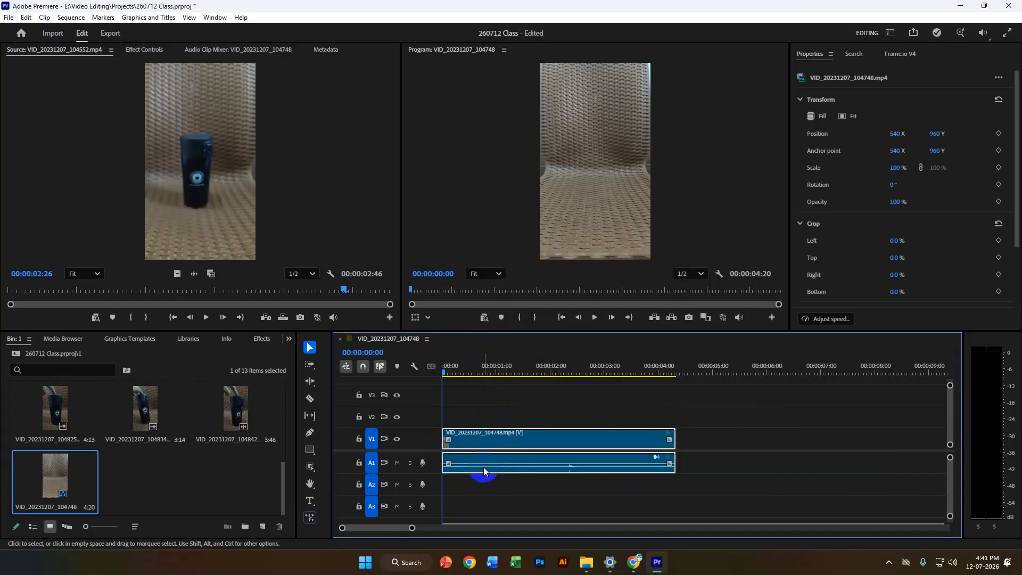
{"action": "left_click", "coordinate": [483, 486]}
{"action": "left_click_drag", "start_coordinate": [467, 366], "coordinate": [568, 377]}
{"action": "key", "text": "space"}
{"action": "left_click", "coordinate": [565, 372]}
{"action": "key", "text": "space"}
{"action": "key", "text": "space"}
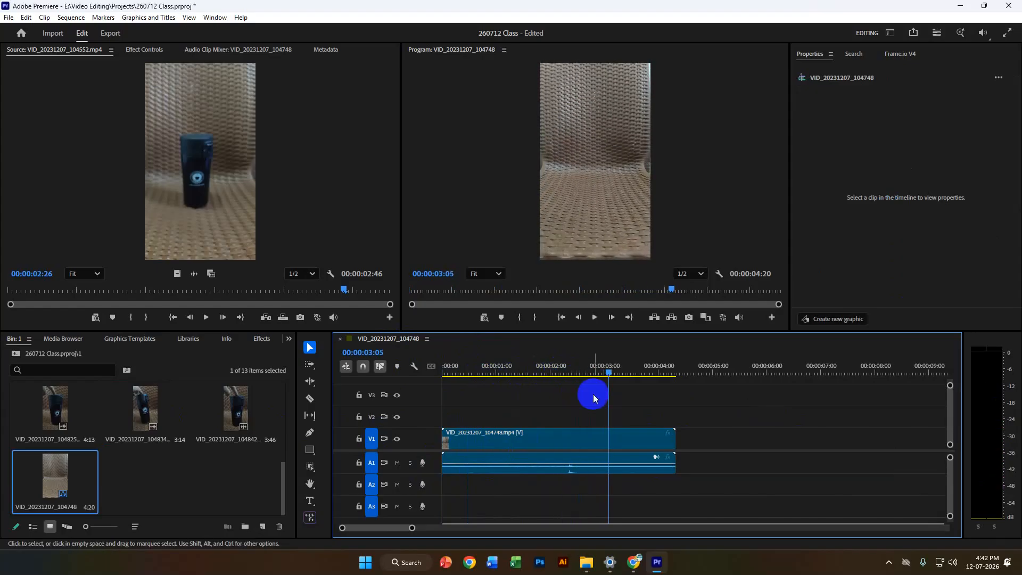
Open and close the system sound settings, and replay the finger snap in the sequence from about two seconds
{"action": "left_click", "coordinate": [947, 561]}
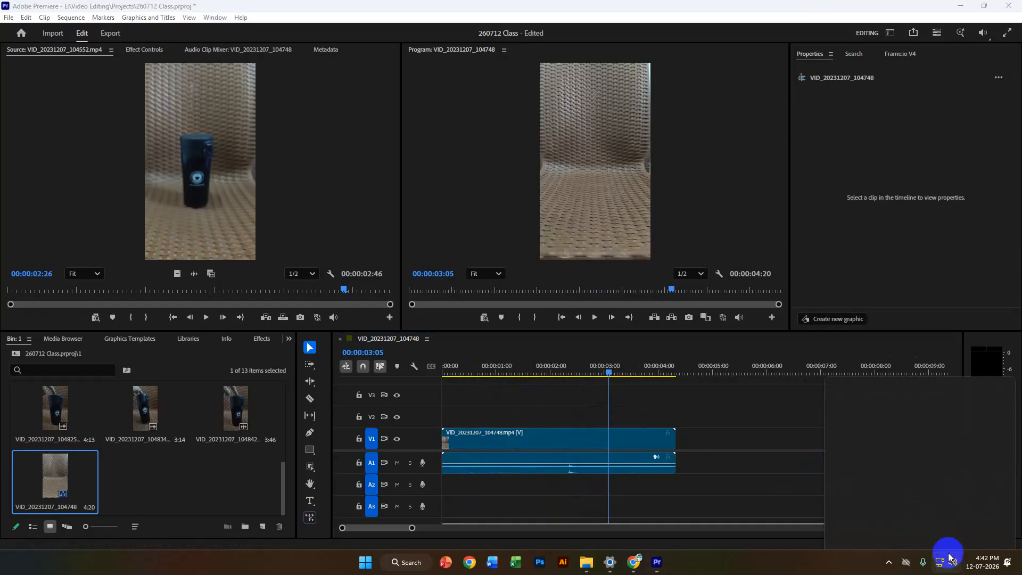
{"action": "left_click", "coordinate": [584, 406]}
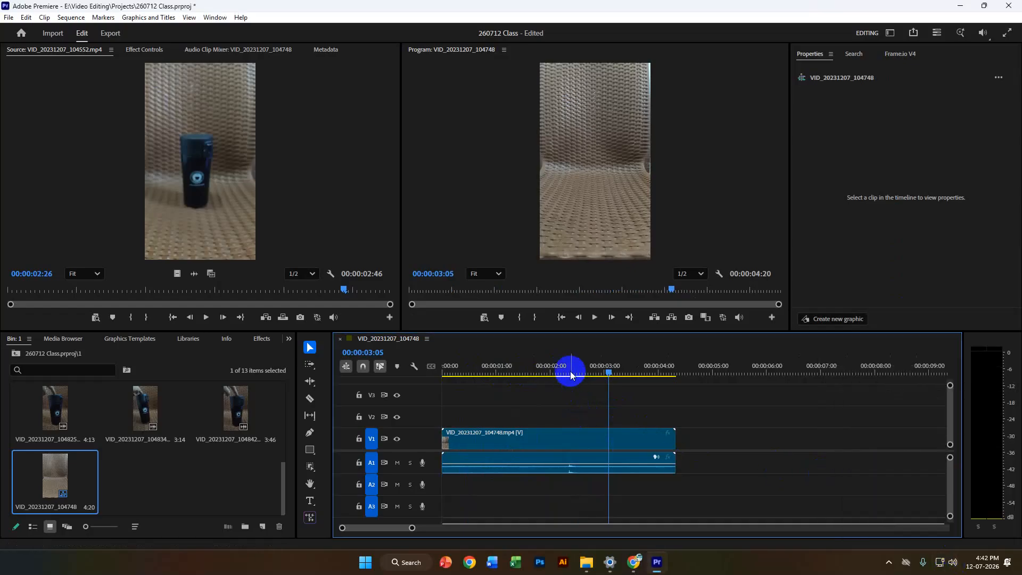
{"action": "left_click", "coordinate": [562, 366]}
{"action": "key", "text": "space"}
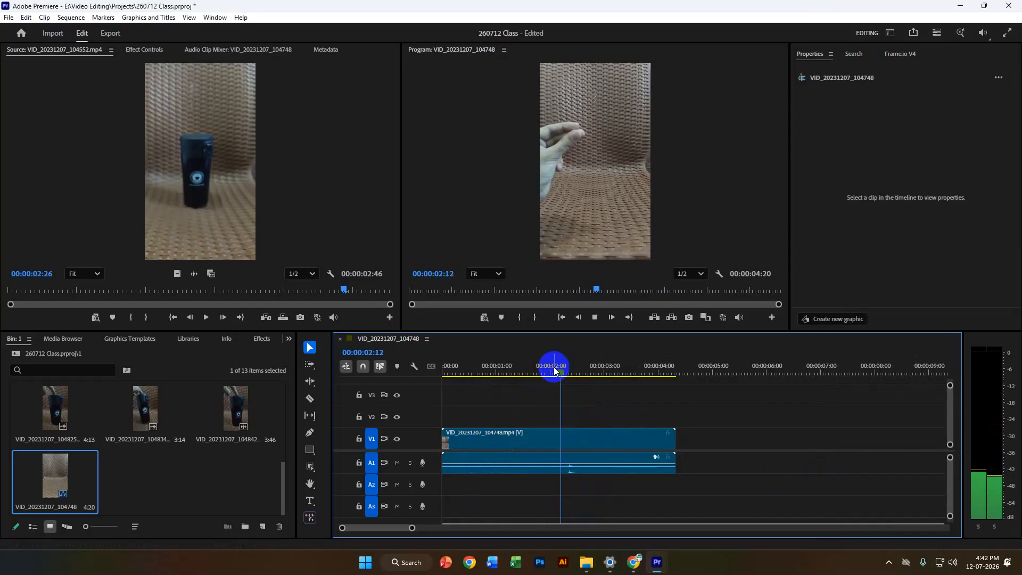
{"action": "key", "text": "space"}
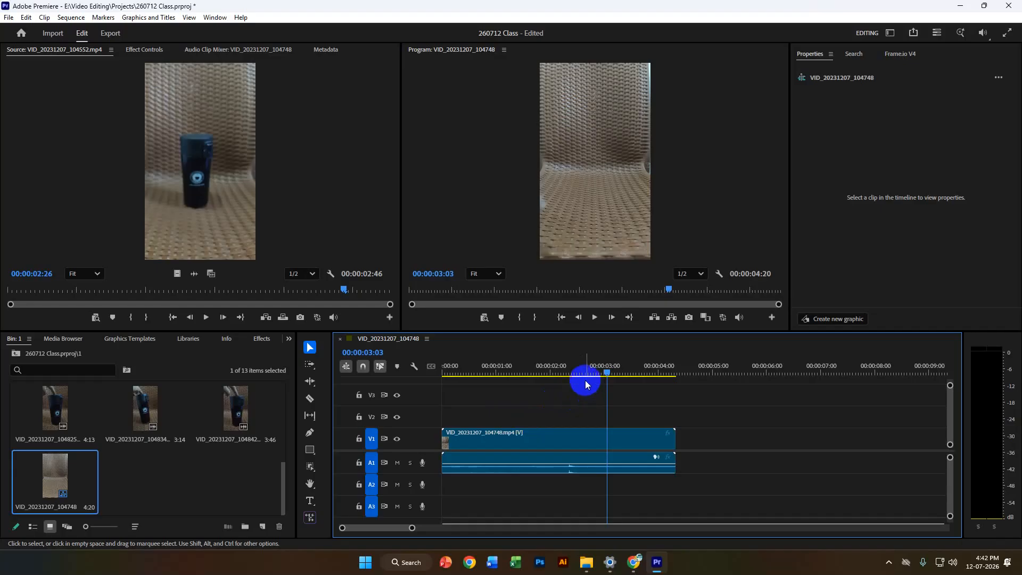
{"action": "left_click_drag", "start_coordinate": [585, 375], "coordinate": [557, 375]}
{"action": "key", "text": "space"}
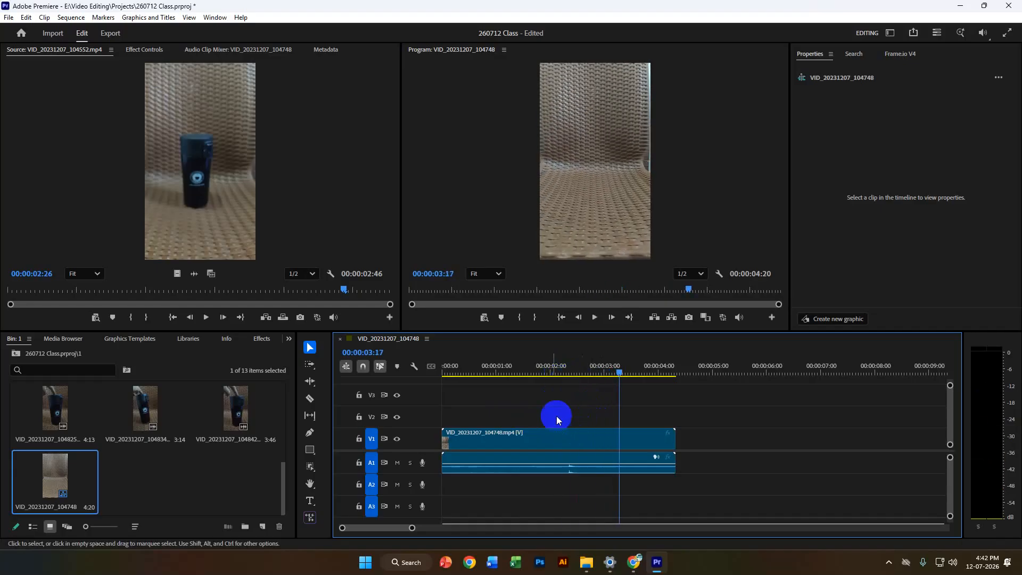
Place the playhead at 00:00:00:57 and trim the start of the clip VID_20231207_104748.mp4 to it
{"action": "left_click_drag", "start_coordinate": [585, 373], "coordinate": [539, 363]}
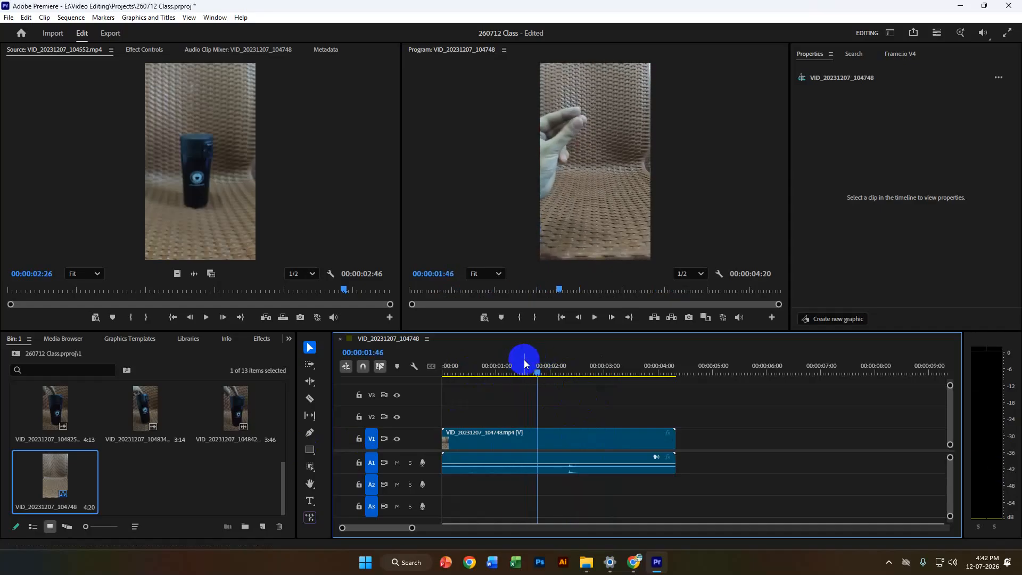
{"action": "left_click_drag", "start_coordinate": [554, 365], "coordinate": [494, 398]}
{"action": "left_click", "coordinate": [485, 440]}
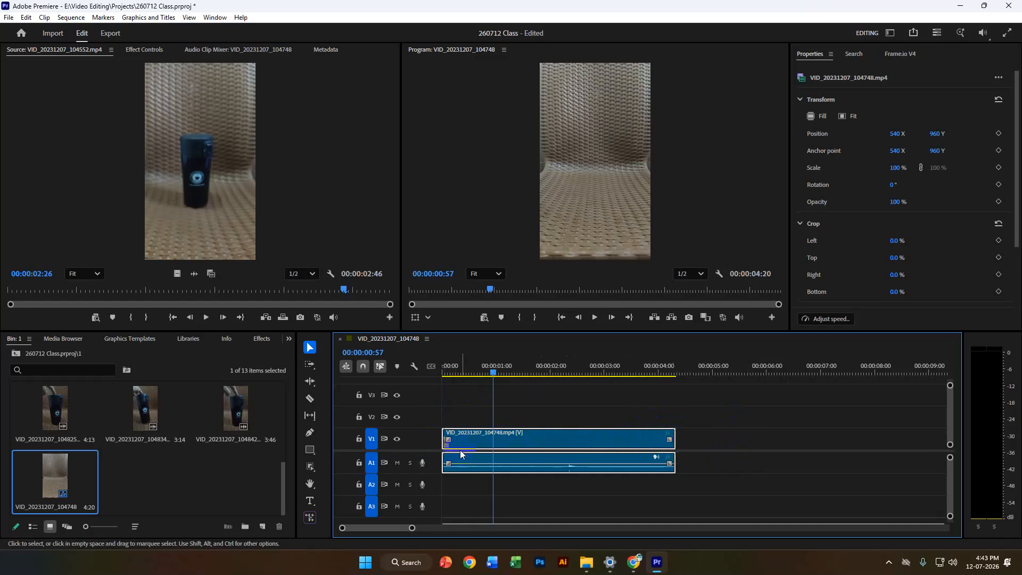
{"action": "mouse_move", "coordinate": [444, 438]}
{"action": "left_mouse_down"}
{"action": "mouse_move", "coordinate": [473, 438]}
{"action": "mouse_move", "coordinate": [440, 439]}
{"action": "left_mouse_up"}
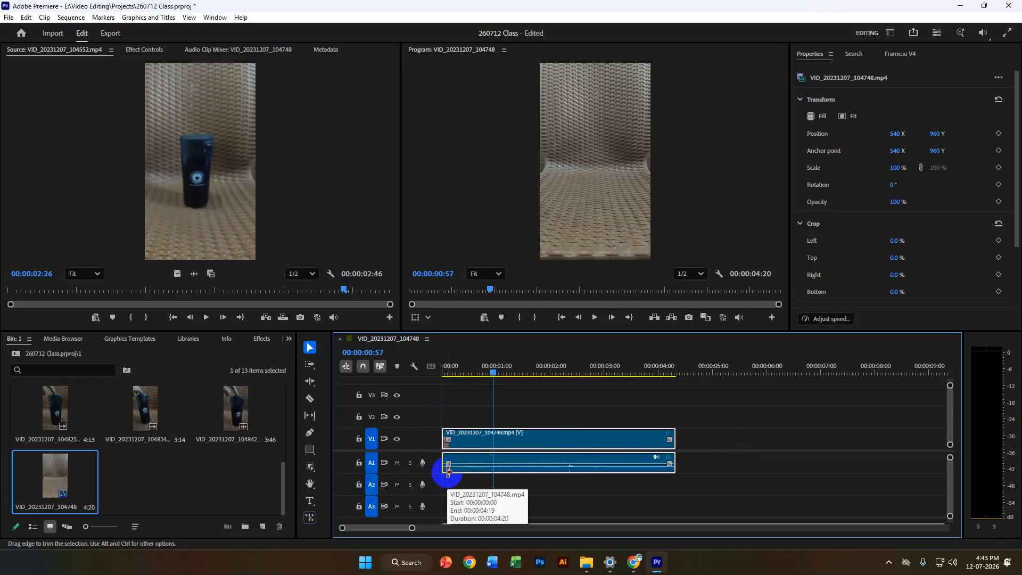
{"action": "left_click", "coordinate": [444, 436]}
{"action": "left_click_drag", "start_coordinate": [445, 435], "coordinate": [490, 424]}
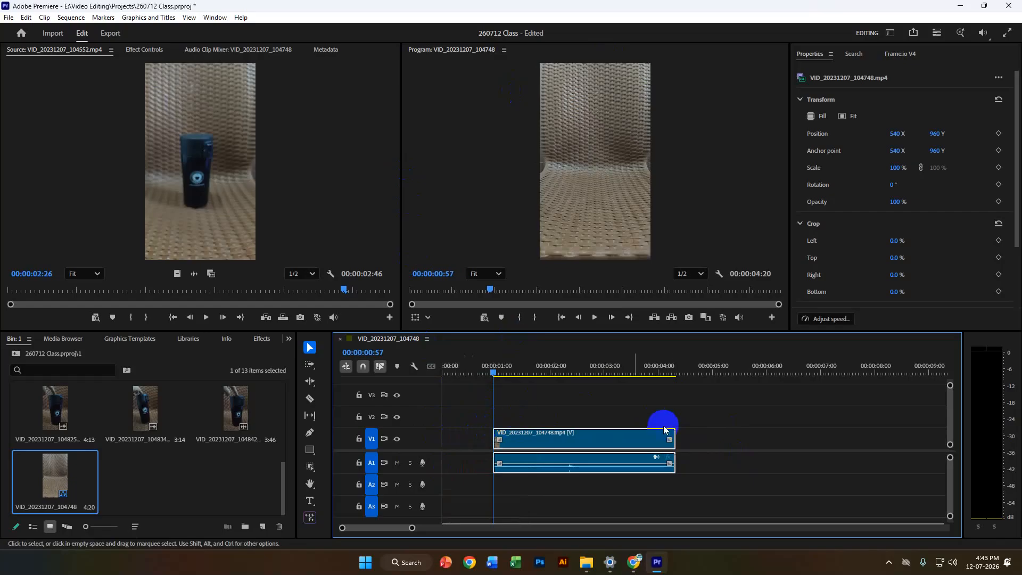
Ripple-delete the gap in front of the trimmed clip and play the sequence from its start
{"action": "left_click", "coordinate": [458, 438]}
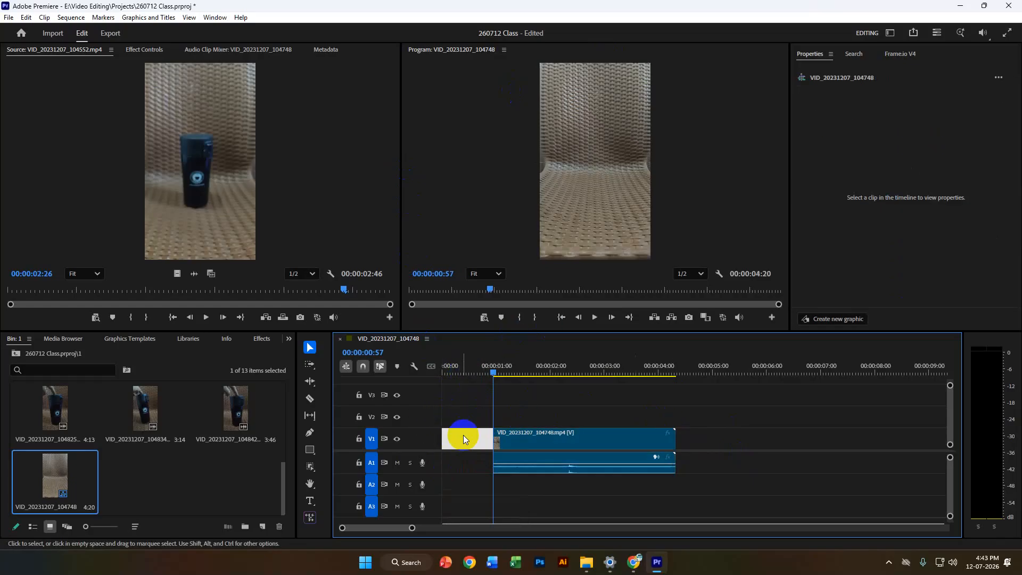
{"action": "left_click", "coordinate": [462, 445]}
{"action": "key", "text": "Delete"}
{"action": "left_click_drag", "start_coordinate": [474, 367], "coordinate": [413, 369]}
{"action": "key", "text": "space"}
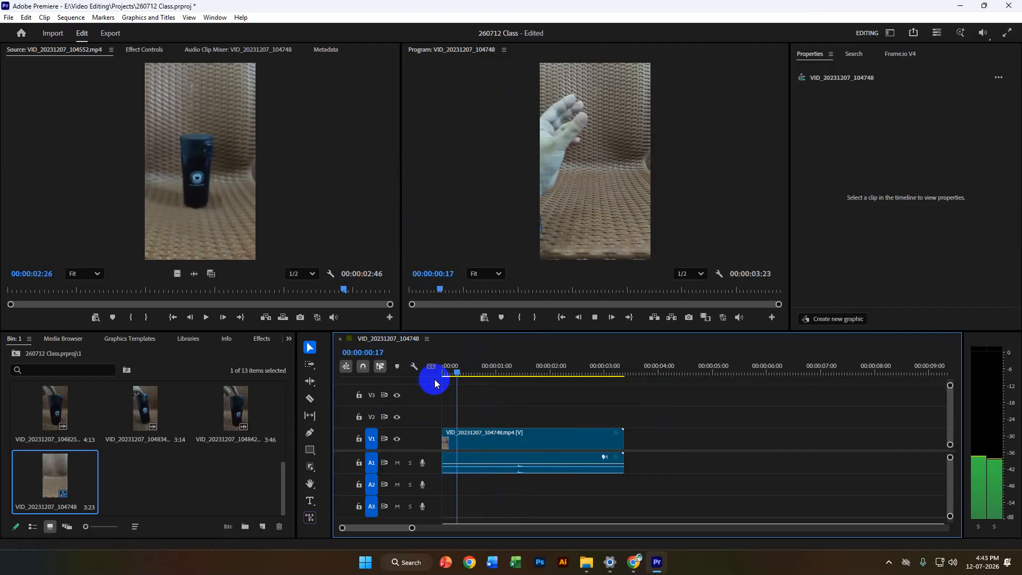
{"action": "key", "text": "space"}
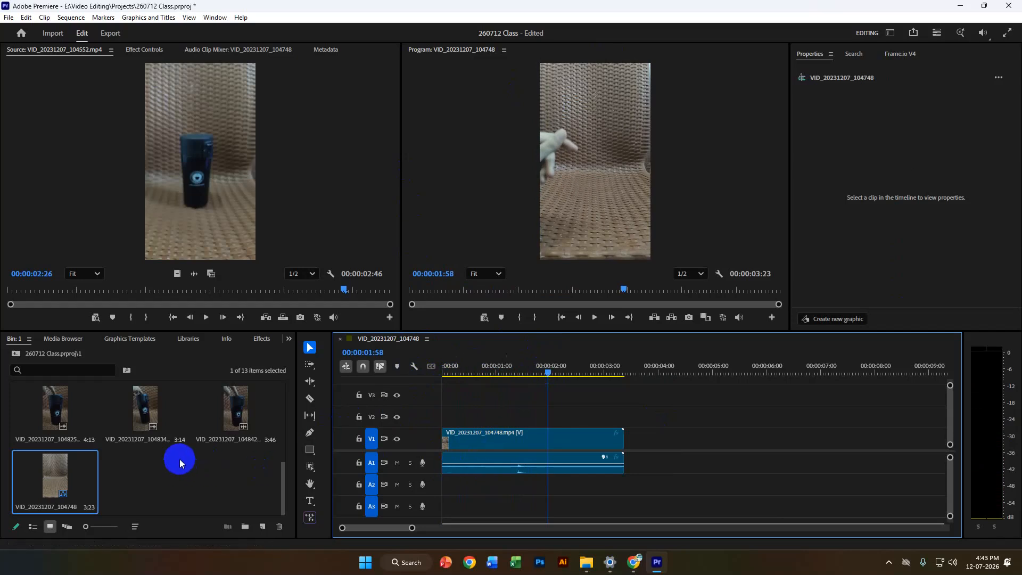
Add the clip VID_20231207_104758.mp4 from the bin to tracks V1 and A1 directly after the first clip
{"action": "scroll", "coordinate": [178, 456], "scroll_direction": "up", "scroll_amount": 2}
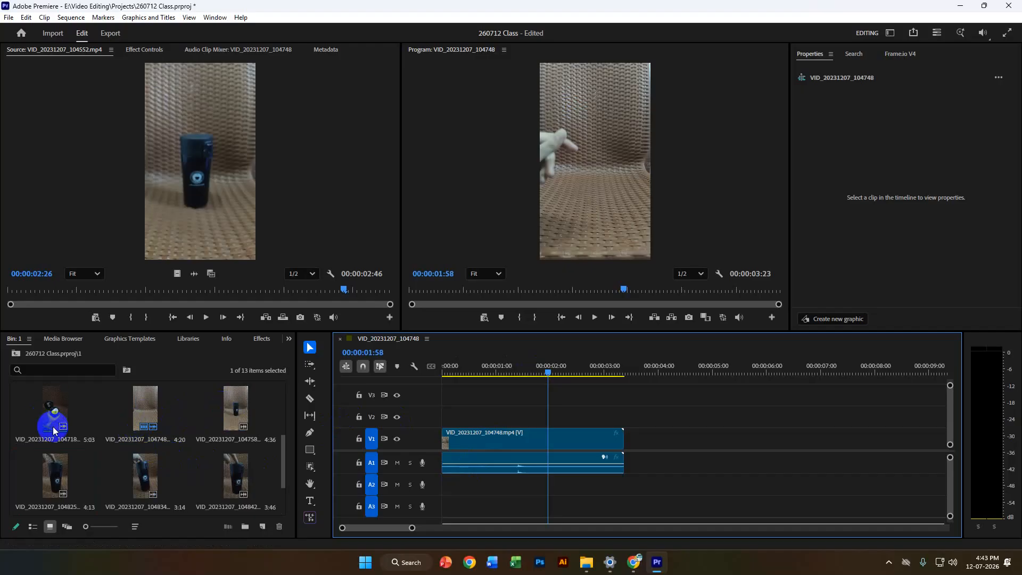
{"action": "scroll", "coordinate": [52, 427], "scroll_direction": "up", "scroll_amount": 2}
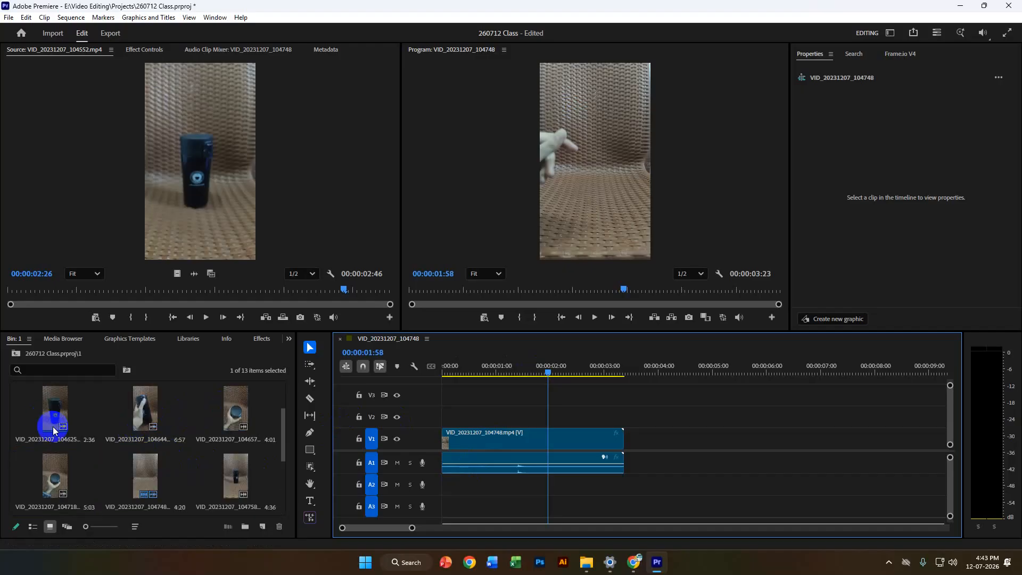
{"action": "scroll", "coordinate": [53, 427], "scroll_direction": "down", "scroll_amount": 2}
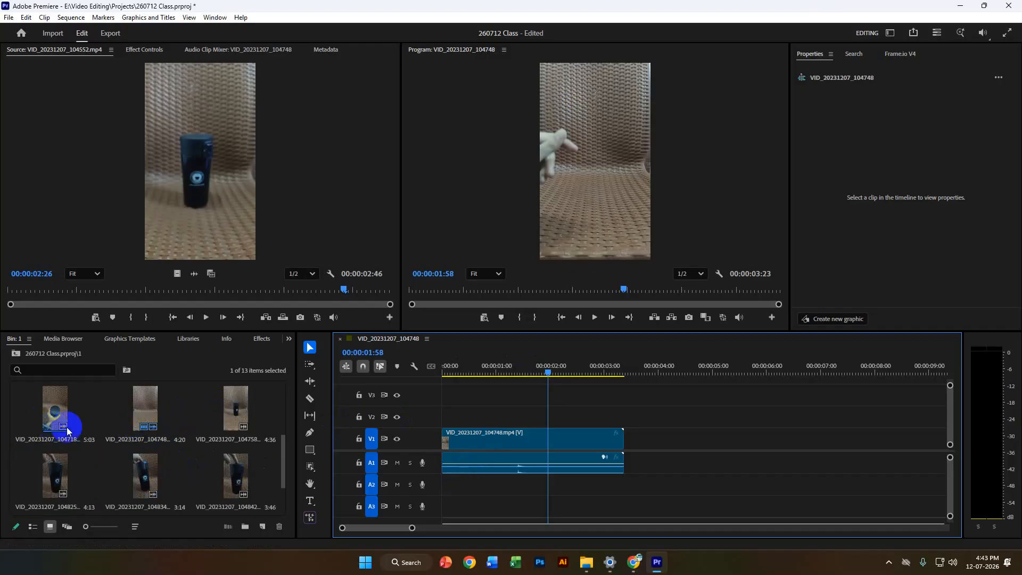
{"action": "left_click", "coordinate": [236, 405]}
{"action": "left_click_drag", "start_coordinate": [245, 404], "coordinate": [683, 444]}
{"action": "left_click", "coordinate": [685, 446]}
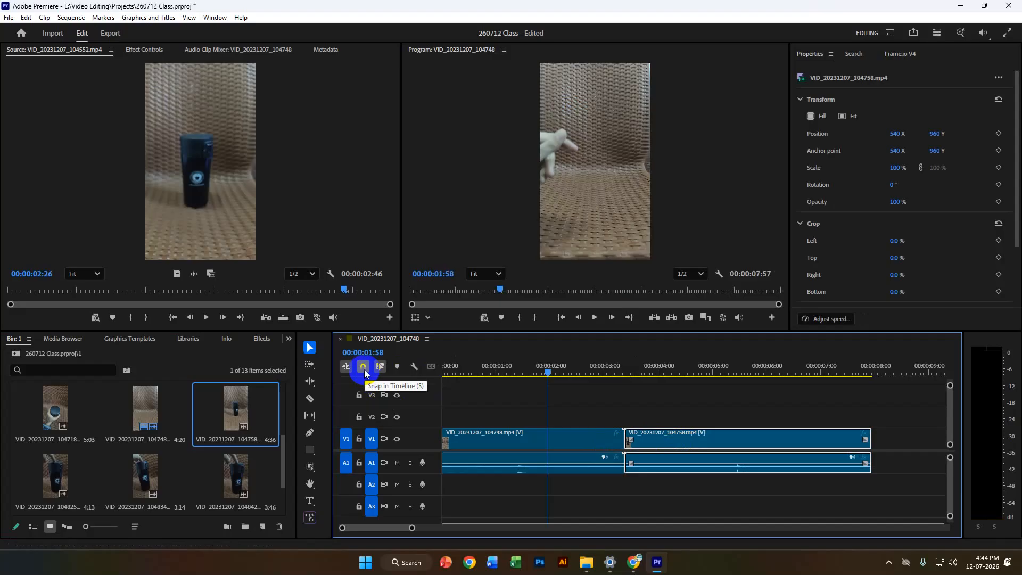
With timeline snapping off, shift the second clip slightly earlier over the first clip's end, undo the last move and re-enable snapping
{"action": "left_click", "coordinate": [363, 368]}
{"action": "left_click_drag", "start_coordinate": [730, 446], "coordinate": [723, 442]}
{"action": "left_click", "coordinate": [650, 434]}
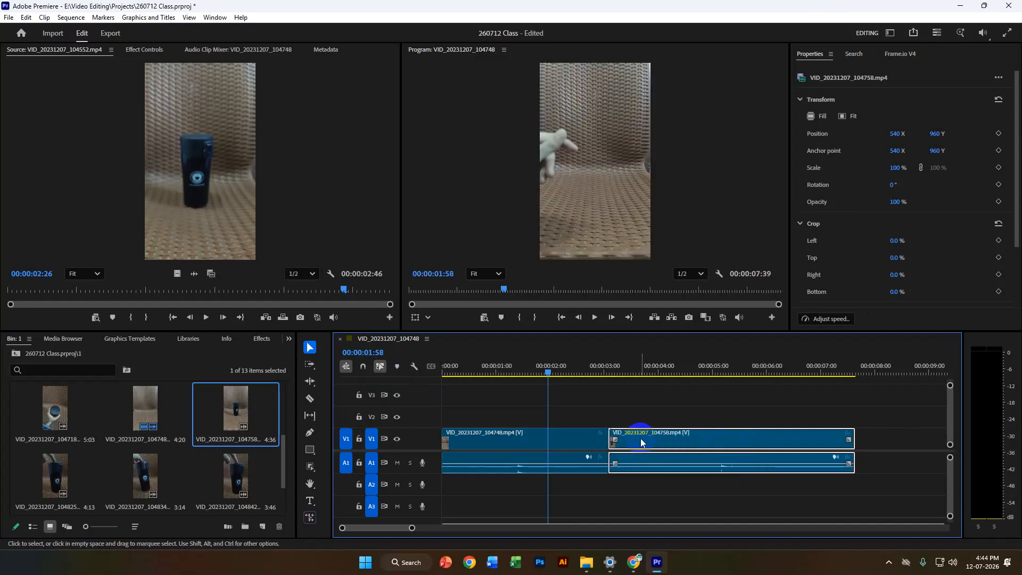
{"action": "key", "text": "ctrl+z"}
{"action": "left_click", "coordinate": [363, 367]}
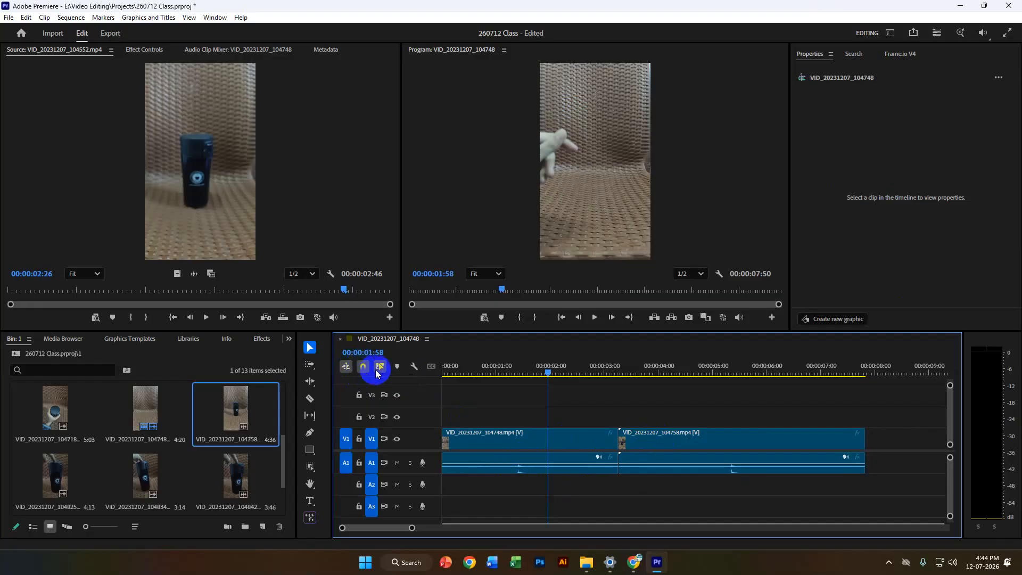
Place the playhead at the finger-snap frame 00:00:01:20 in the first clip and extend the second clip's end by one frame
{"action": "left_click", "coordinate": [676, 443]}
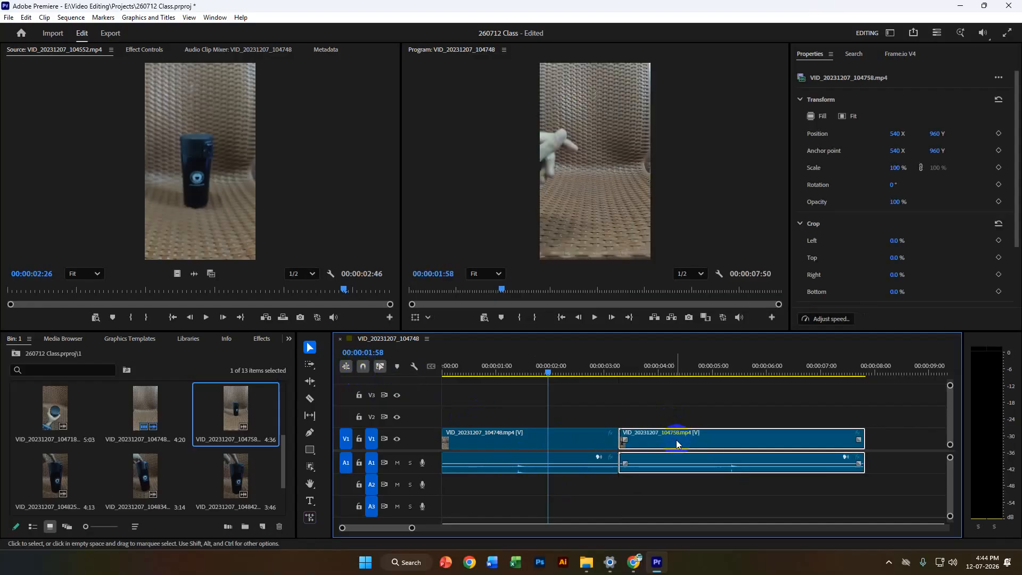
{"action": "left_click_drag", "start_coordinate": [548, 372], "coordinate": [528, 371]}
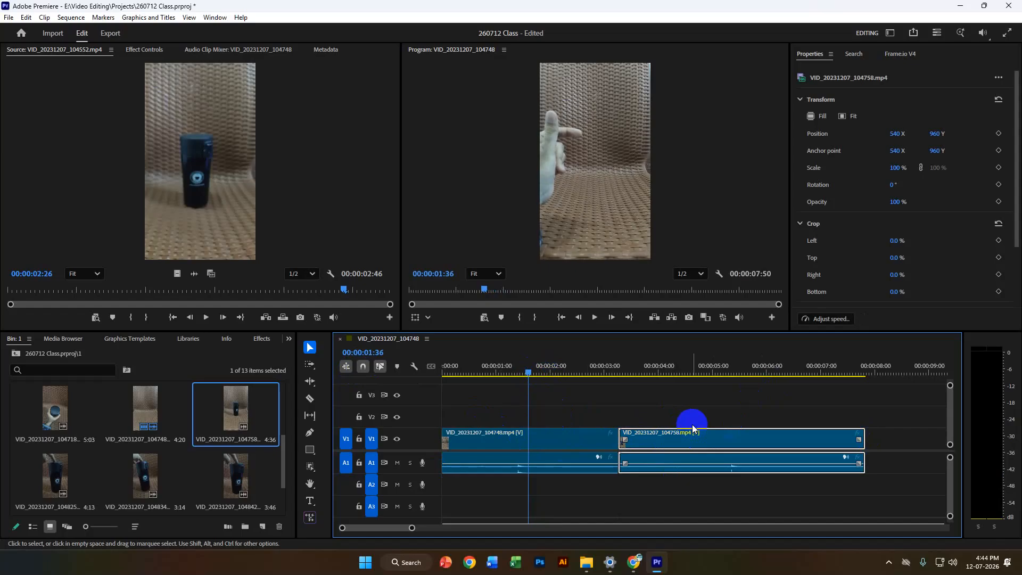
{"action": "left_click", "coordinate": [515, 374]}
{"action": "left_click_drag", "start_coordinate": [515, 375], "coordinate": [517, 377]}
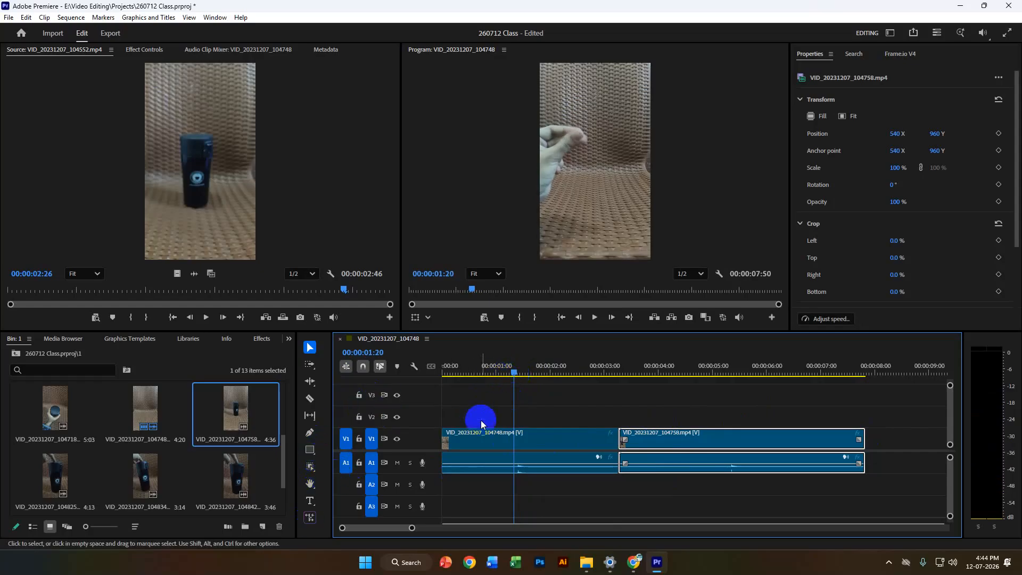
{"action": "left_click", "coordinate": [864, 437]}
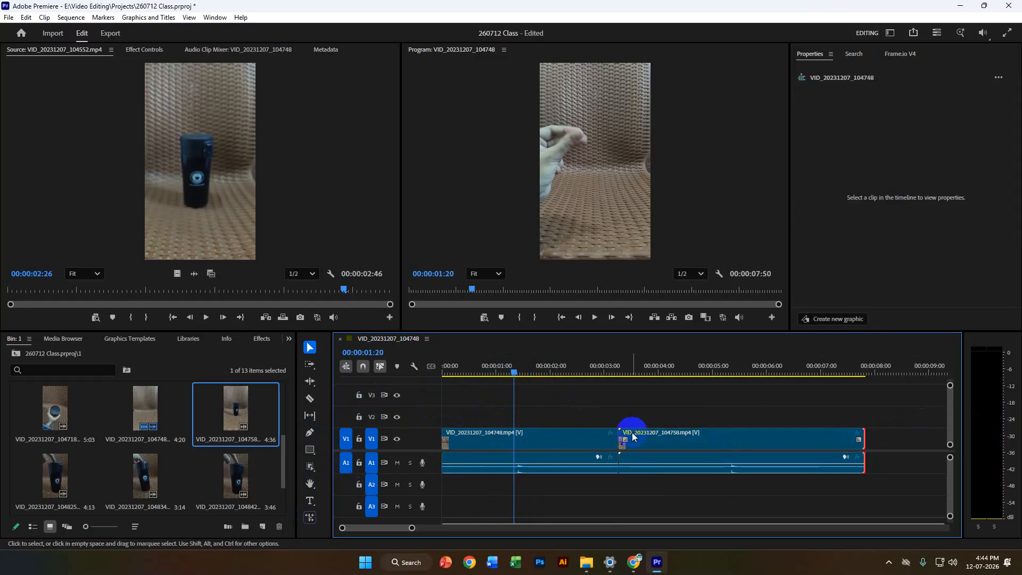
{"action": "left_click_drag", "start_coordinate": [862, 438], "coordinate": [900, 446]}
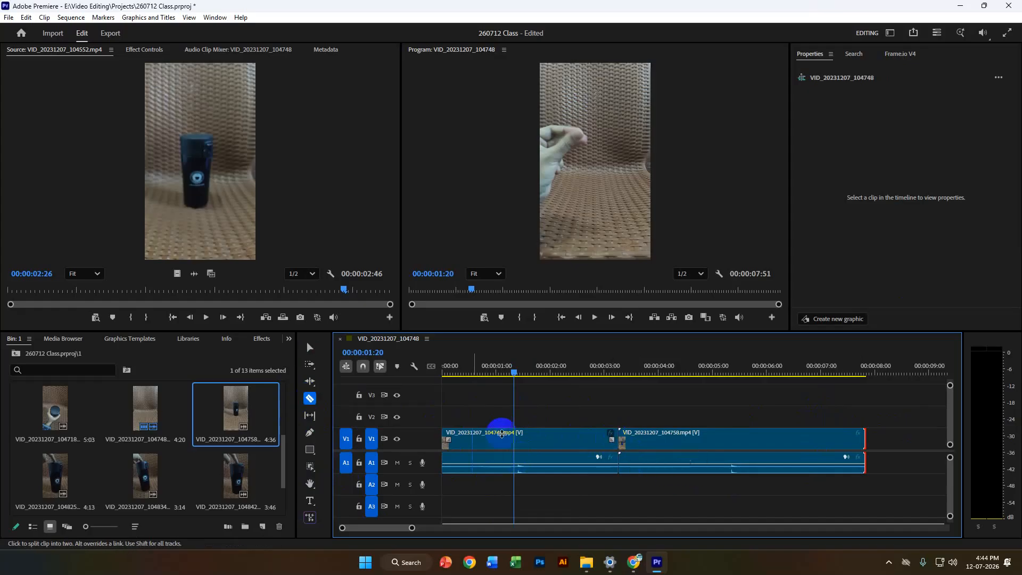
Split the first clip, VID_20231207_104748.mp4, with the Razor tool at 00:00:01:19
{"action": "left_click", "coordinate": [309, 400]}
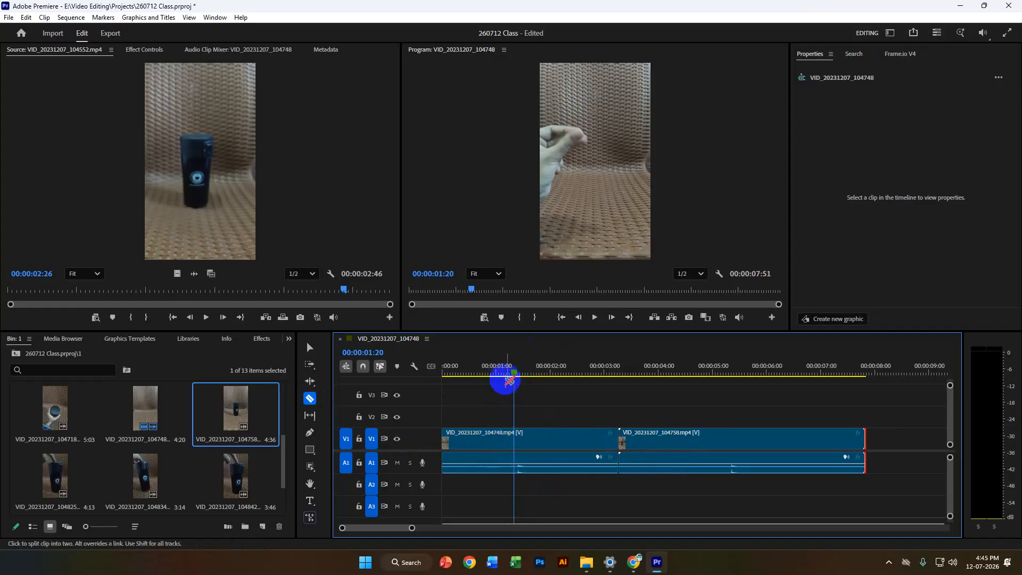
{"action": "mouse_move", "coordinate": [515, 377]}
{"action": "left_mouse_down"}
{"action": "mouse_move", "coordinate": [529, 371]}
{"action": "mouse_move", "coordinate": [516, 367]}
{"action": "left_mouse_up"}
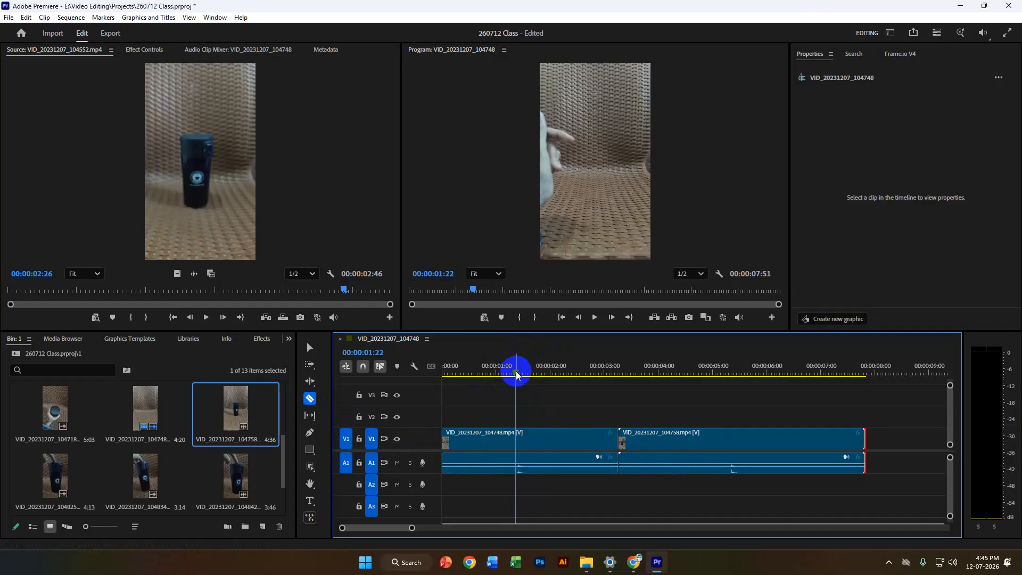
{"action": "mouse_move", "coordinate": [516, 375]}
{"action": "left_mouse_down"}
{"action": "mouse_move", "coordinate": [535, 374]}
{"action": "mouse_move", "coordinate": [513, 371]}
{"action": "left_mouse_up"}
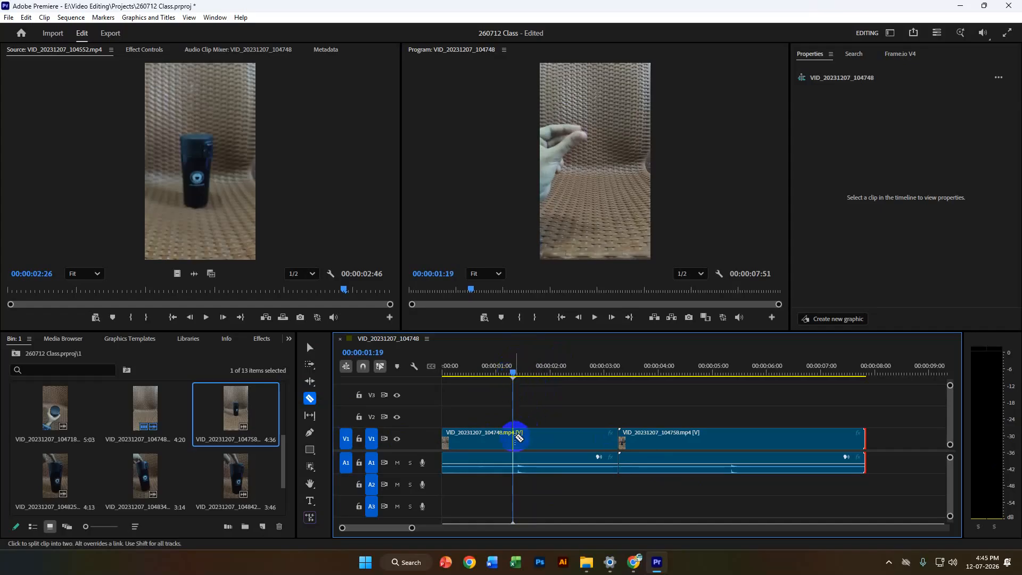
{"action": "left_click", "coordinate": [515, 435]}
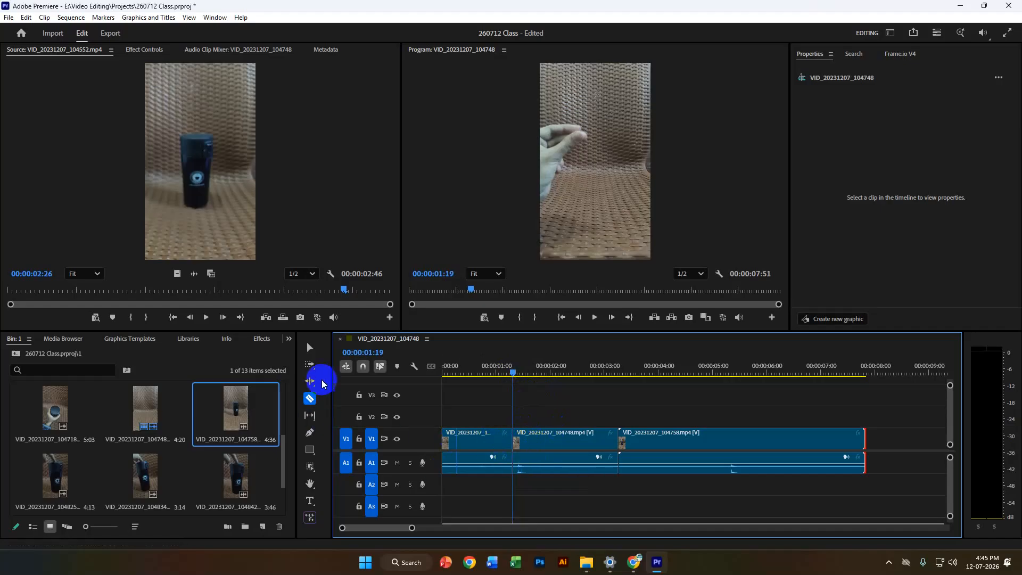
Delete the part of the first clip after the cut, leaving a gap before the second clip
{"action": "left_click", "coordinate": [309, 347]}
{"action": "left_click", "coordinate": [491, 372]}
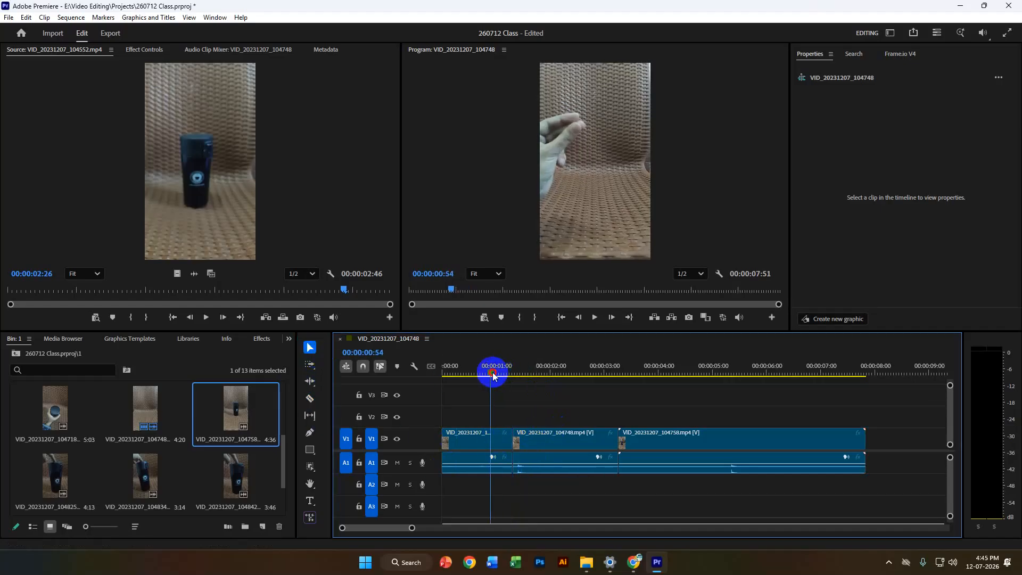
{"action": "left_click", "coordinate": [530, 445]}
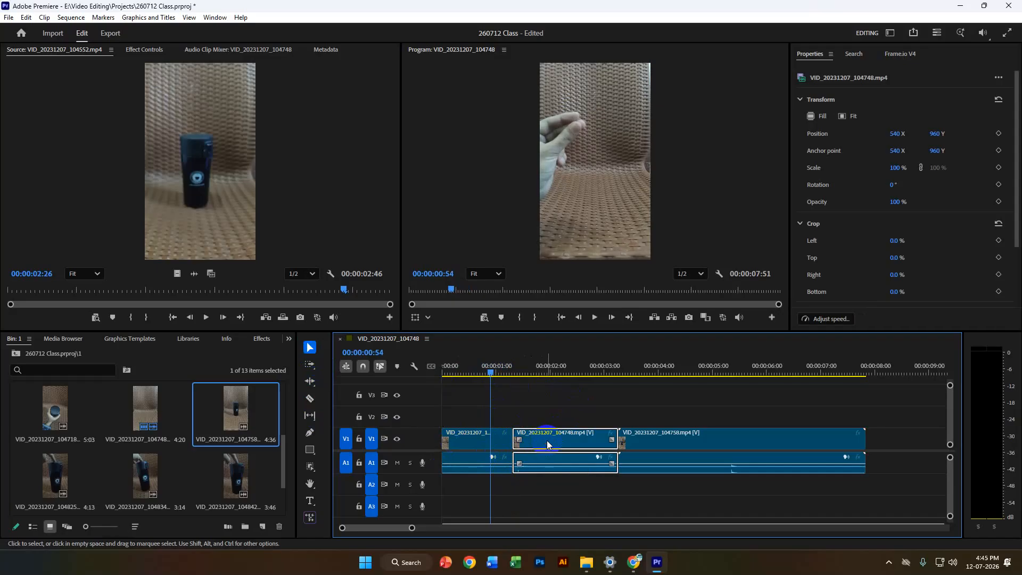
{"action": "key", "text": "Delete"}
{"action": "left_click", "coordinate": [633, 404]}
Split the second clip, VID_20231207_104758.mp4, with the Razor tool at 00:00:05:18
{"action": "left_click_drag", "start_coordinate": [659, 370], "coordinate": [727, 379]}
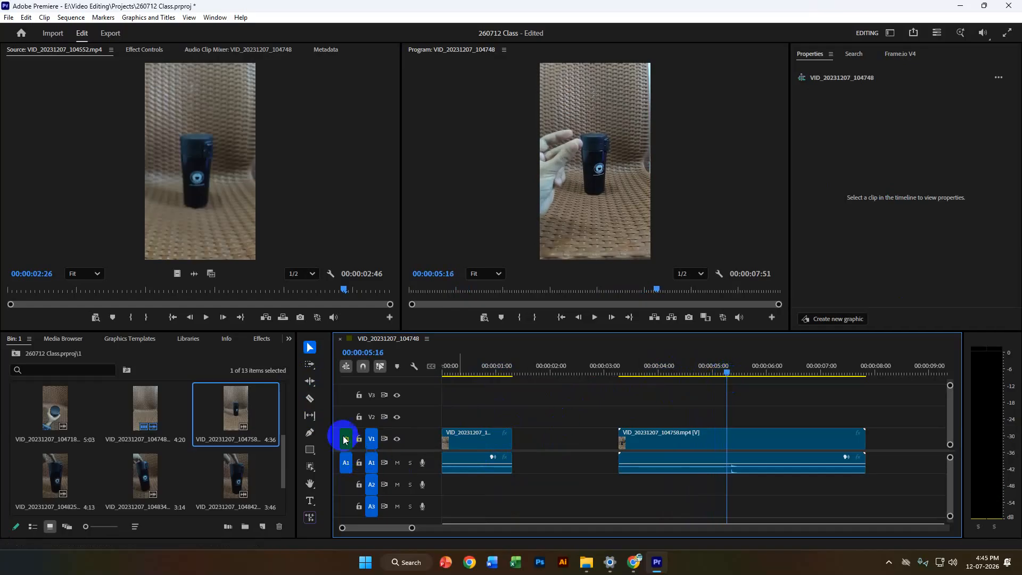
{"action": "left_click", "coordinate": [310, 399]}
{"action": "left_click_drag", "start_coordinate": [726, 368], "coordinate": [729, 371]}
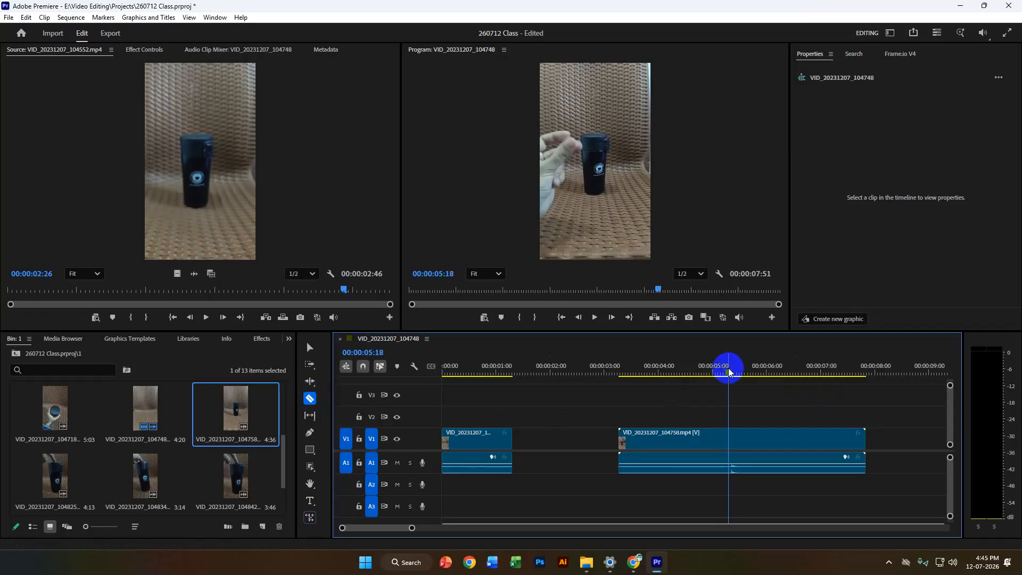
{"action": "left_click", "coordinate": [730, 446]}
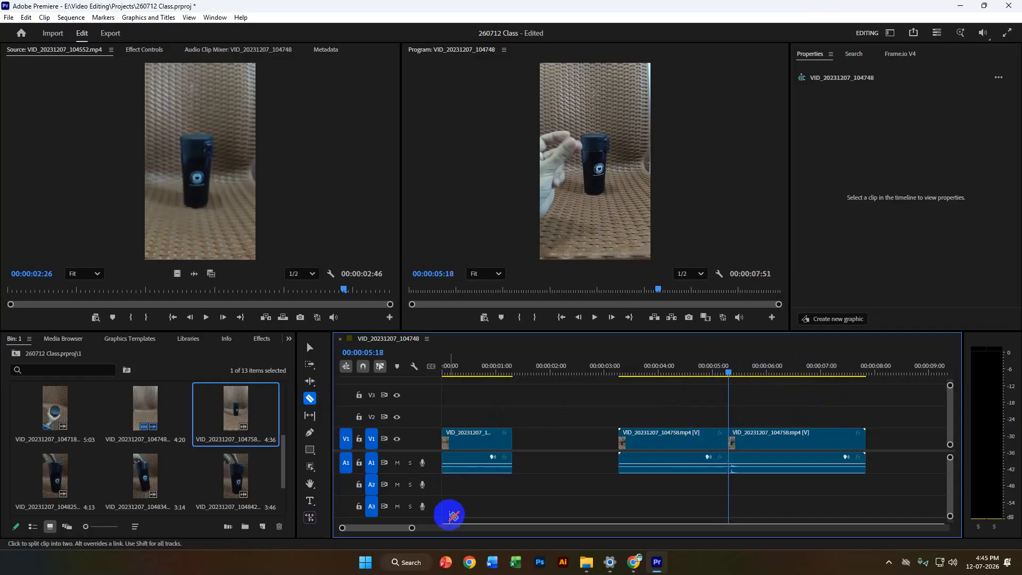
Delete the part of the second clip before the cut
{"action": "left_click", "coordinate": [309, 347]}
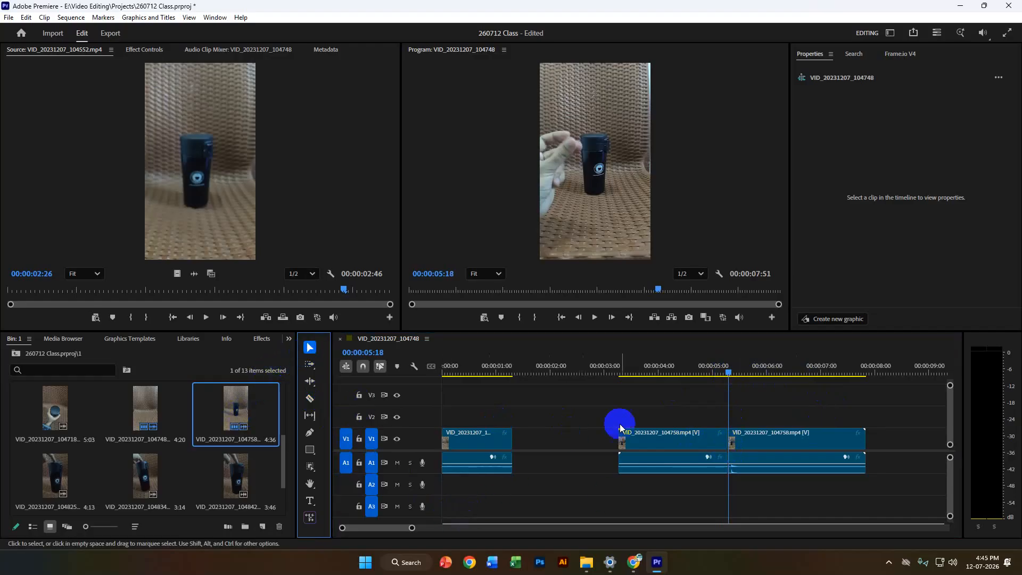
{"action": "left_click", "coordinate": [654, 435]}
{"action": "key", "text": "Delete"}
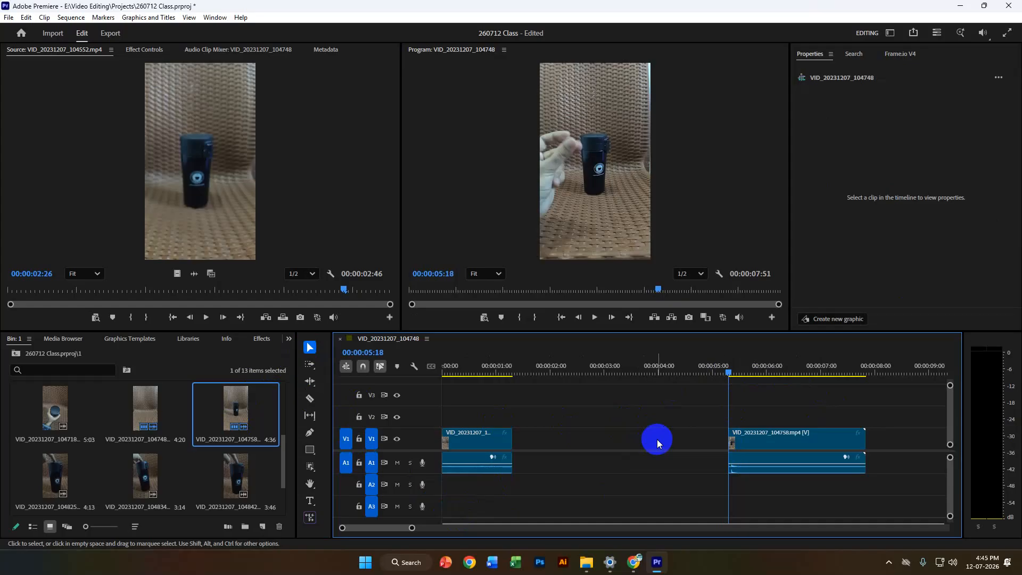
Select the empty gap between the two clips on track V1
{"action": "left_click", "coordinate": [657, 439]}
{"action": "left_click", "coordinate": [613, 500]}
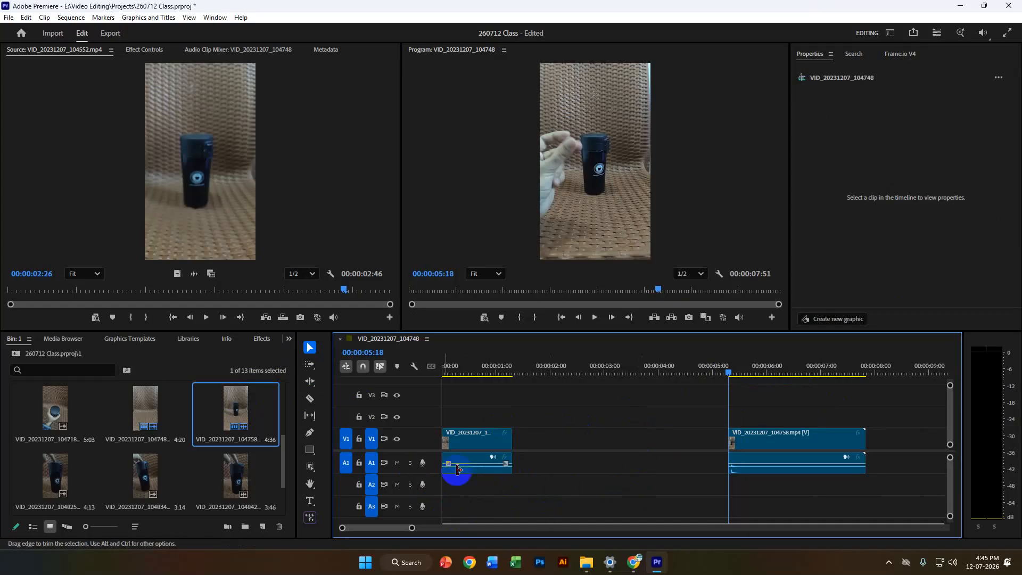
{"action": "left_click", "coordinate": [596, 446]}
{"action": "left_click", "coordinate": [604, 462]}
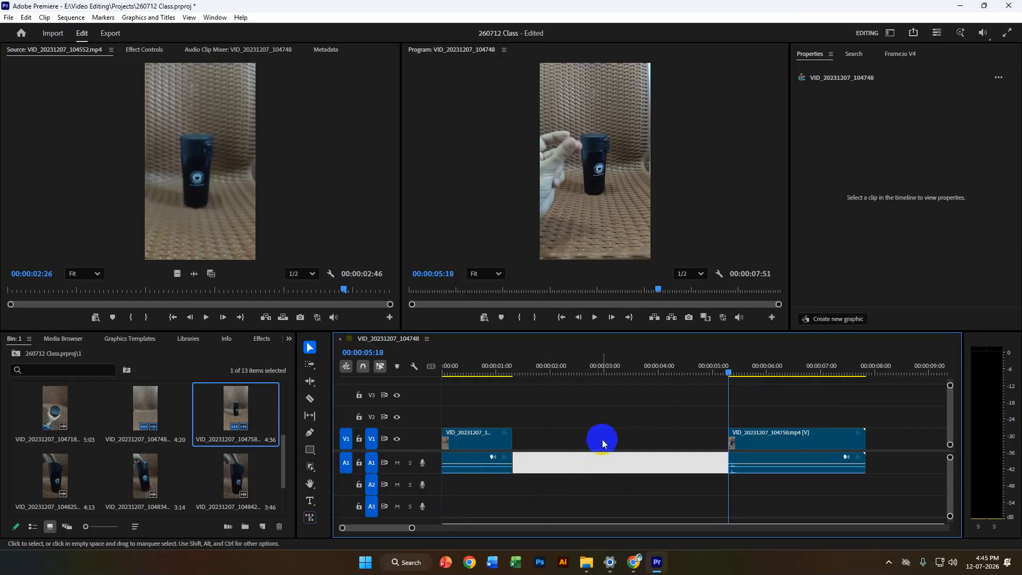
{"action": "left_click", "coordinate": [602, 438]}
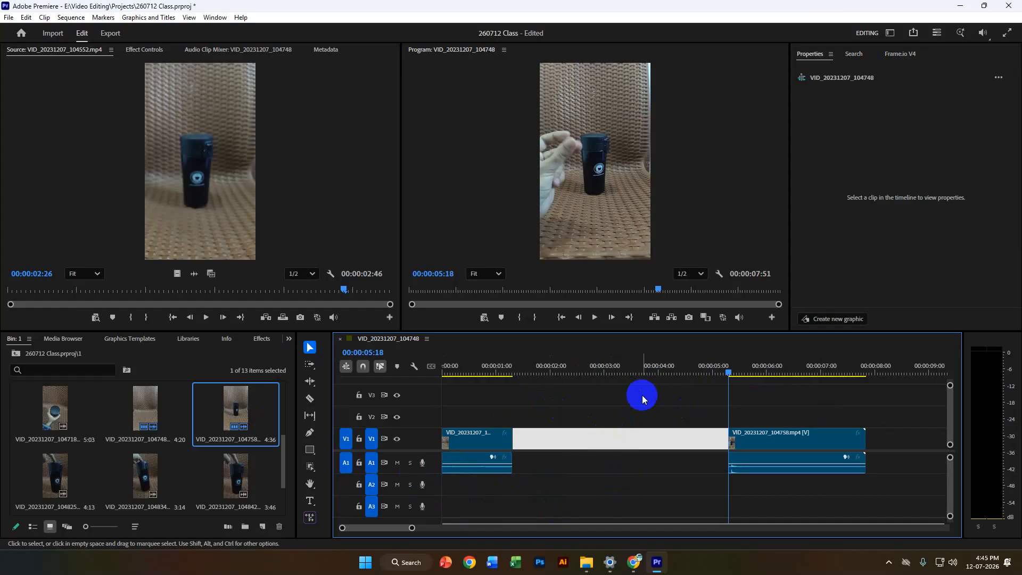
Scrub and play the sequence across the gap to review the end of the first clip and the remaining second clip
{"action": "left_click_drag", "start_coordinate": [490, 369], "coordinate": [536, 373]}
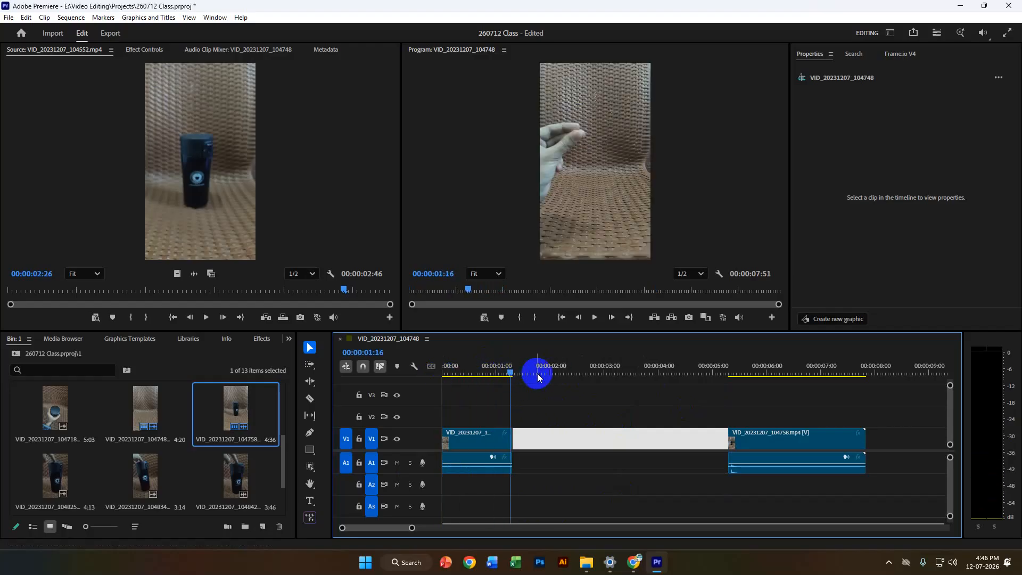
{"action": "left_click", "coordinate": [557, 416]}
{"action": "left_click_drag", "start_coordinate": [805, 373], "coordinate": [818, 372]}
{"action": "left_click", "coordinate": [571, 441]}
{"action": "left_click_drag", "start_coordinate": [555, 372], "coordinate": [864, 365]}
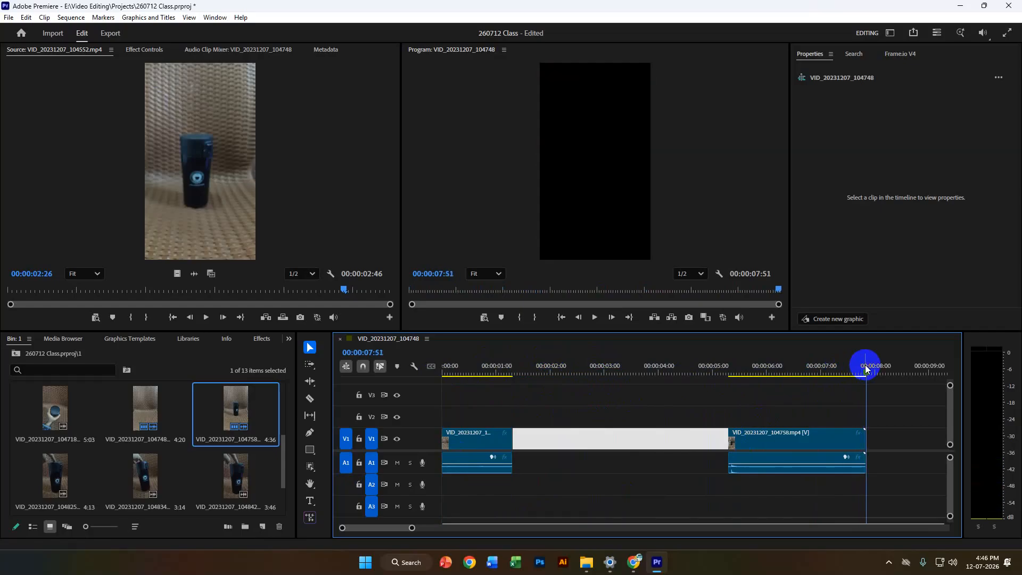
{"action": "left_click", "coordinate": [551, 356]}
{"action": "key", "text": "space"}
{"action": "key", "text": "space"}
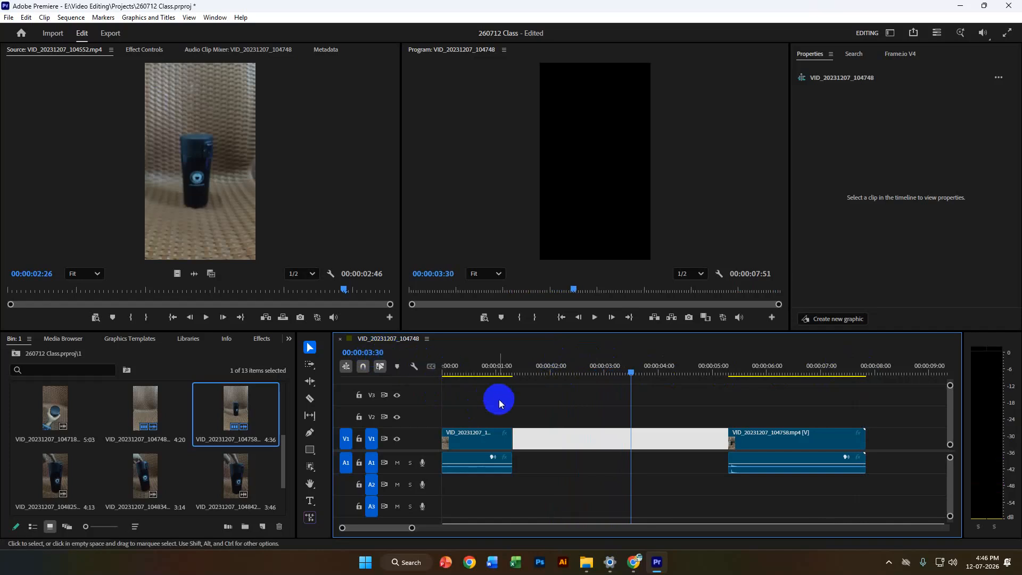
Examine the gap and its neighbouring clips in the timeline at several zoom levels
{"action": "scroll", "coordinate": [594, 410], "scroll_direction": "up", "scroll_amount": 4}
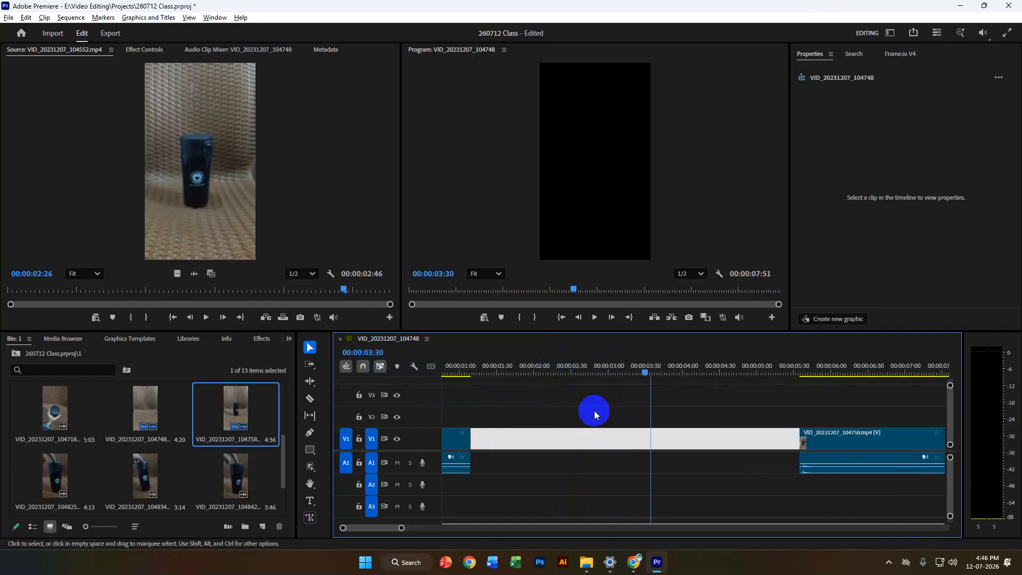
{"action": "scroll", "coordinate": [608, 411], "scroll_direction": "down", "scroll_amount": 4}
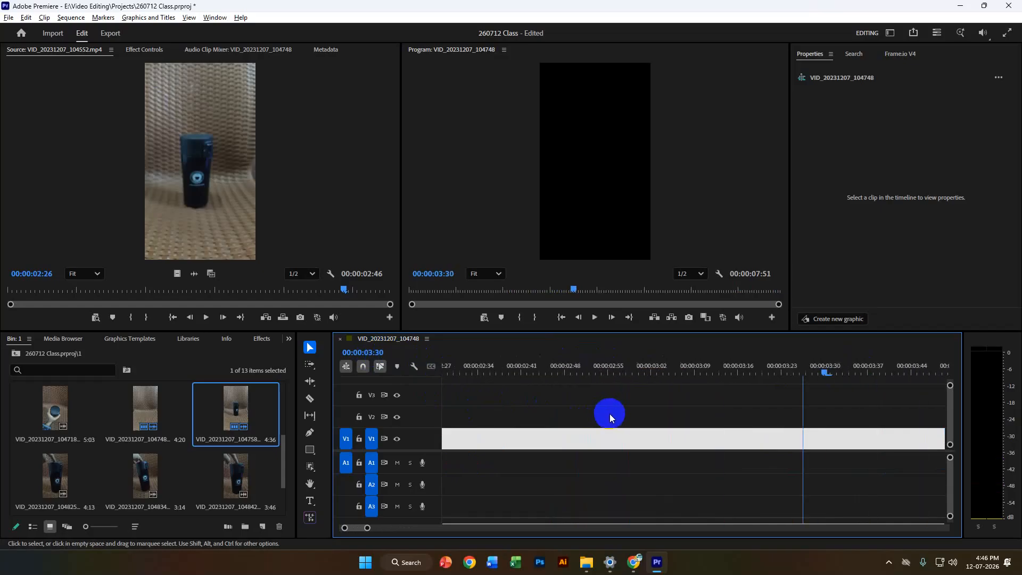
{"action": "scroll", "coordinate": [608, 414], "scroll_direction": "down", "scroll_amount": 5}
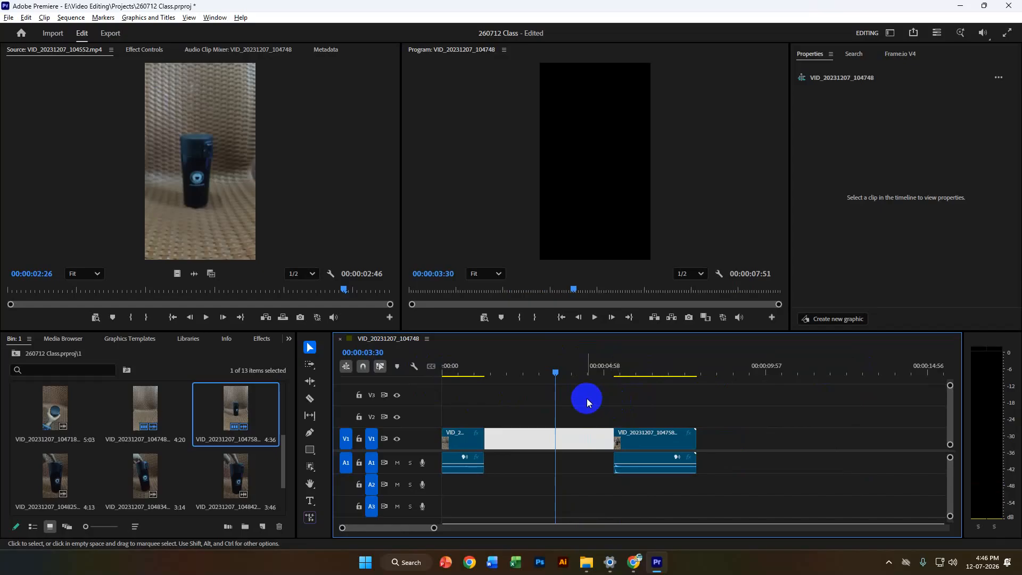
{"action": "scroll", "coordinate": [575, 404], "scroll_direction": "up", "scroll_amount": 2}
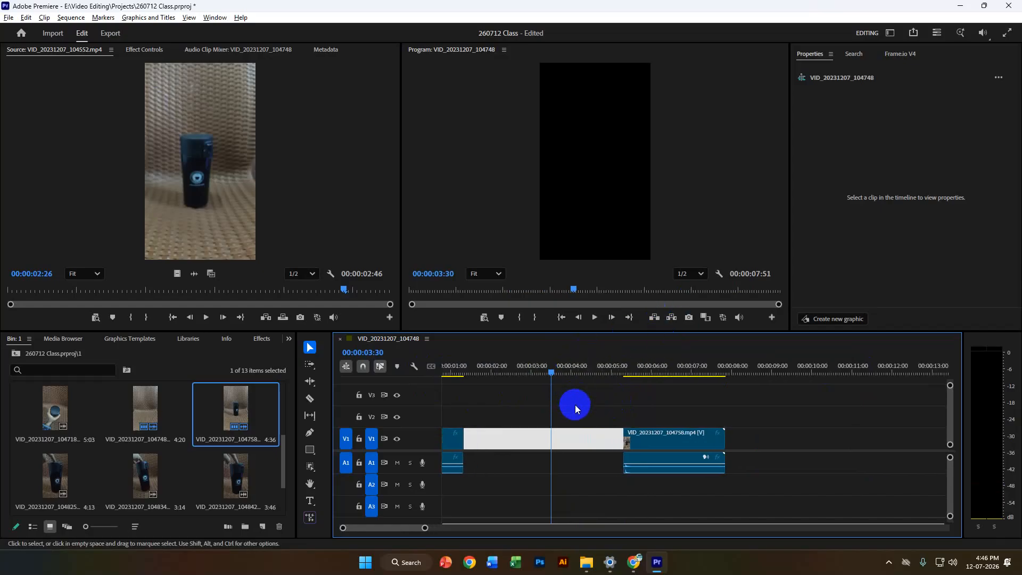
{"action": "scroll", "coordinate": [577, 407], "scroll_direction": "down", "scroll_amount": 3}
{"action": "scroll", "coordinate": [580, 409], "scroll_direction": "down", "scroll_amount": 2}
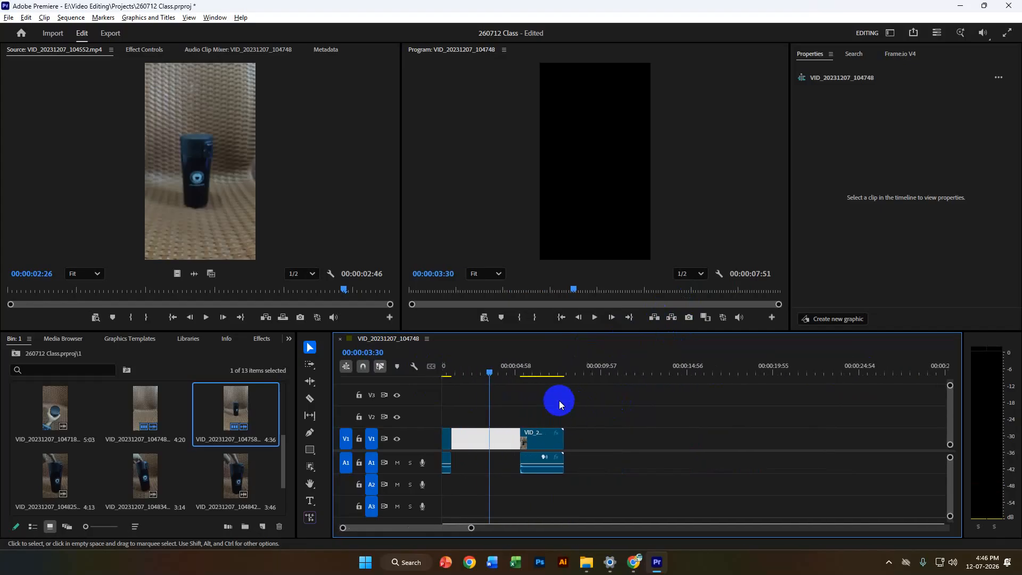
{"action": "left_click_drag", "start_coordinate": [468, 372], "coordinate": [611, 367]}
{"action": "scroll", "coordinate": [525, 378], "scroll_direction": "up", "scroll_amount": 5}
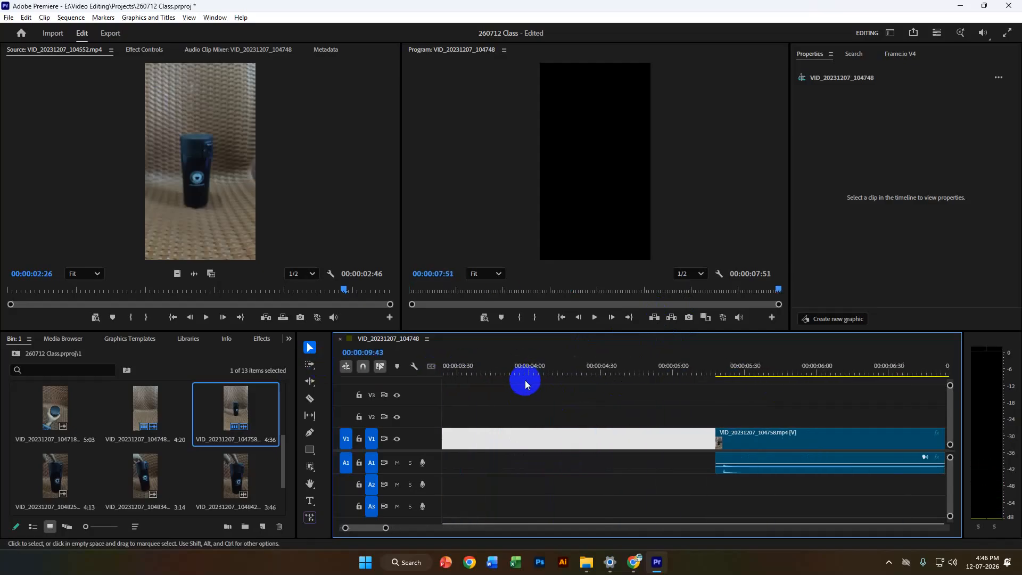
{"action": "scroll", "coordinate": [634, 454], "scroll_direction": "down", "scroll_amount": 3}
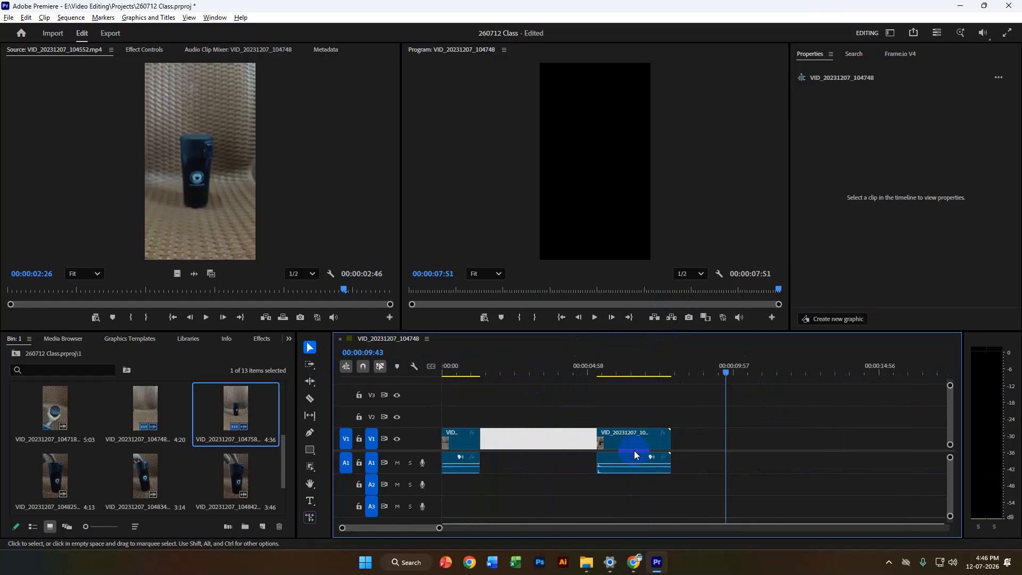
{"action": "scroll", "coordinate": [634, 450], "scroll_direction": "down", "scroll_amount": 4}
{"action": "scroll", "coordinate": [504, 394], "scroll_direction": "down", "scroll_amount": 6}
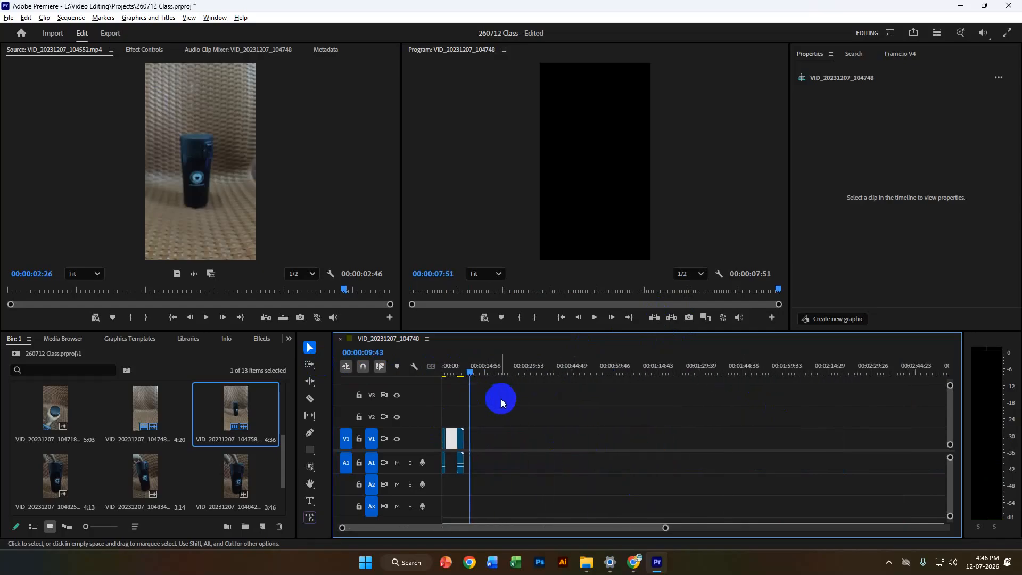
{"action": "scroll", "coordinate": [471, 396], "scroll_direction": "up", "scroll_amount": 6}
{"action": "scroll", "coordinate": [481, 398], "scroll_direction": "up", "scroll_amount": 3}
{"action": "scroll", "coordinate": [487, 394], "scroll_direction": "up", "scroll_amount": 2}
Ripple-delete the gap so the second clip directly follows the first
{"action": "left_click", "coordinate": [527, 455]}
{"action": "key", "text": "Up"}
{"action": "left_click", "coordinate": [515, 483]}
{"action": "left_click", "coordinate": [516, 437]}
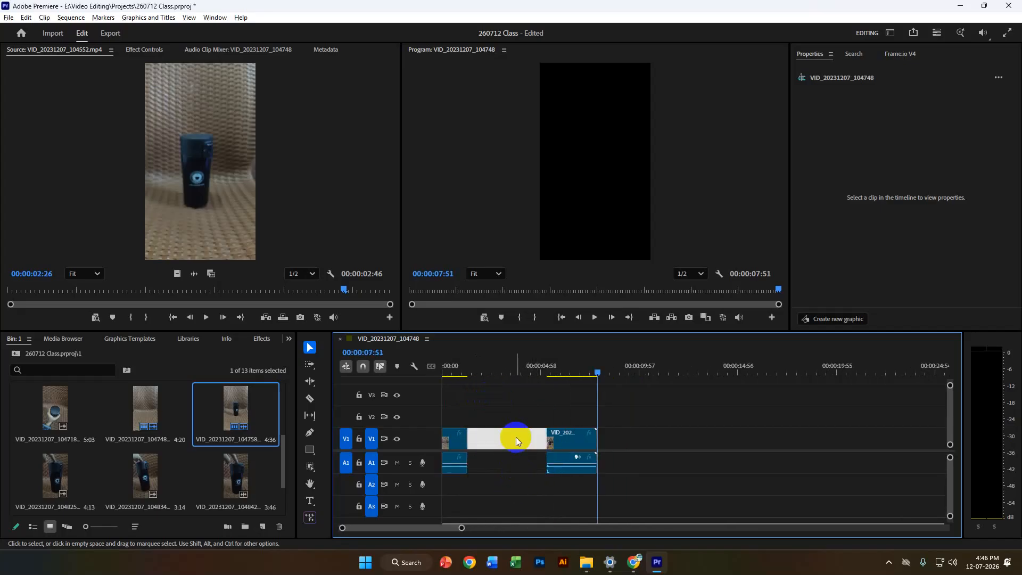
{"action": "key", "text": "Delete"}
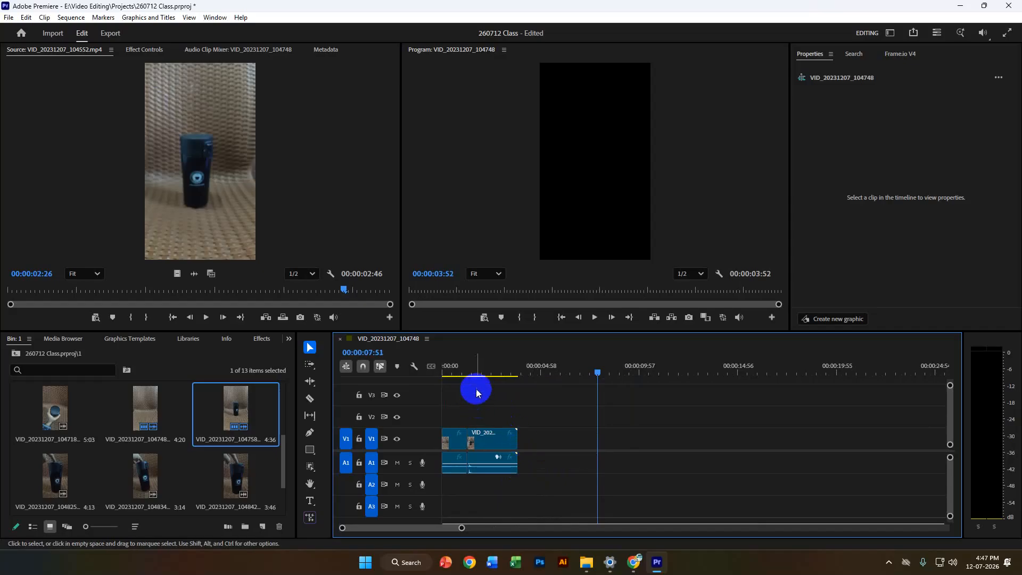
Return the playhead to 00:00:00:00, view the Program monitor maximized and restore the panel layout
{"action": "left_click", "coordinate": [457, 366]}
{"action": "left_click_drag", "start_coordinate": [456, 365], "coordinate": [444, 365]}
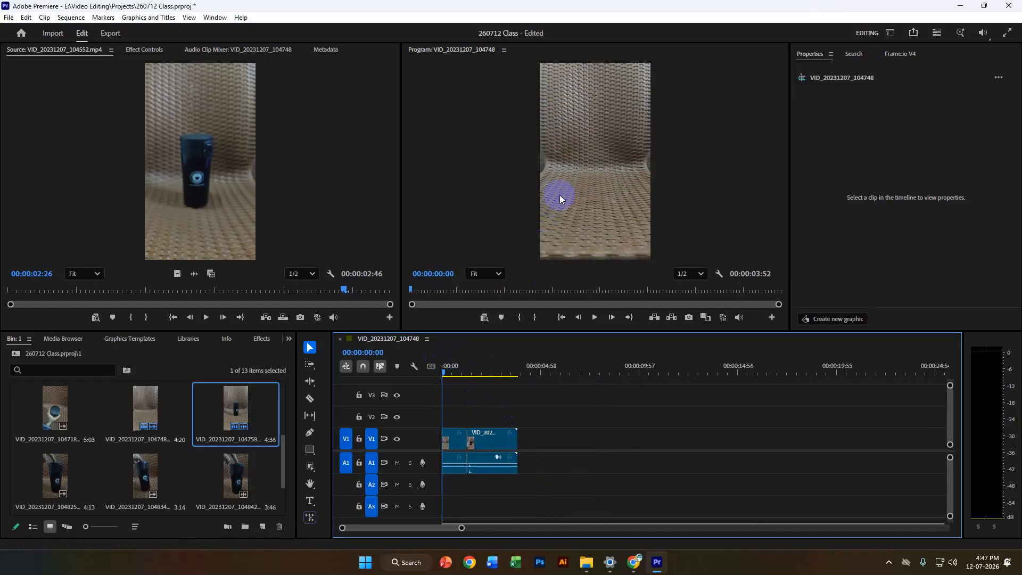
{"action": "key", "text": "grave"}
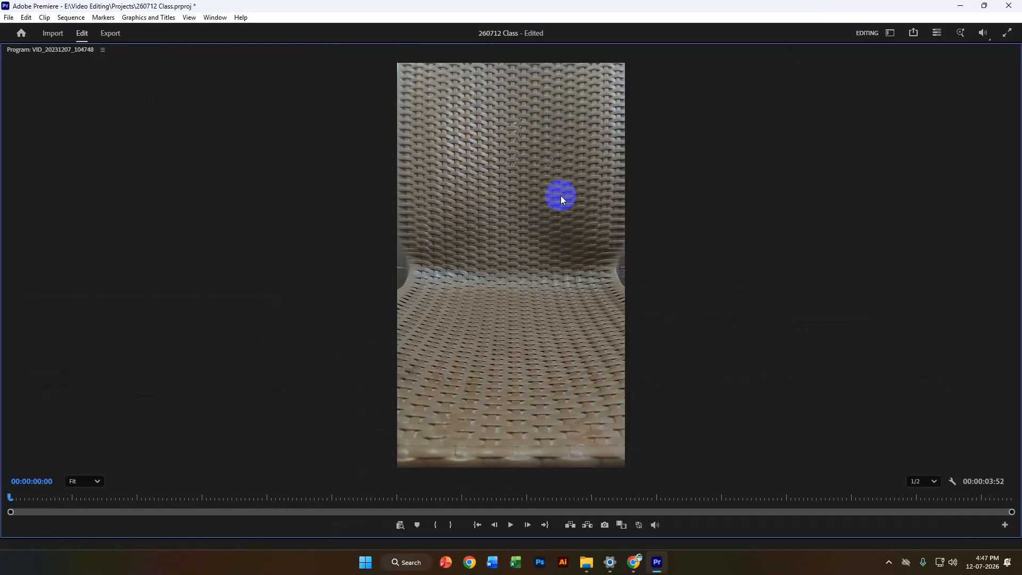
{"action": "key", "text": "grave"}
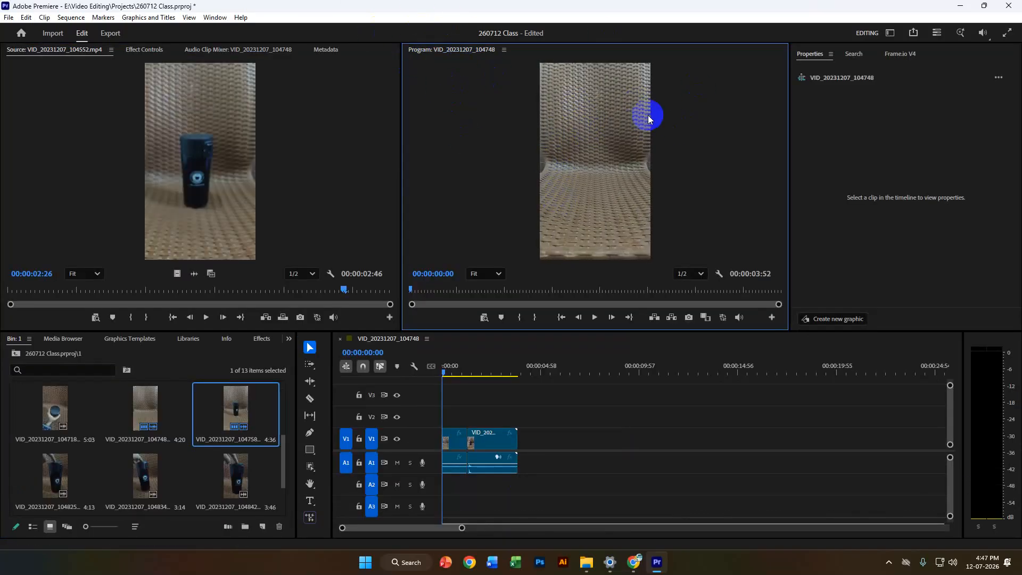
Maximize and restore individual panels, including the Program monitor, to view each one across the whole workspace
{"action": "left_click", "coordinate": [582, 445]}
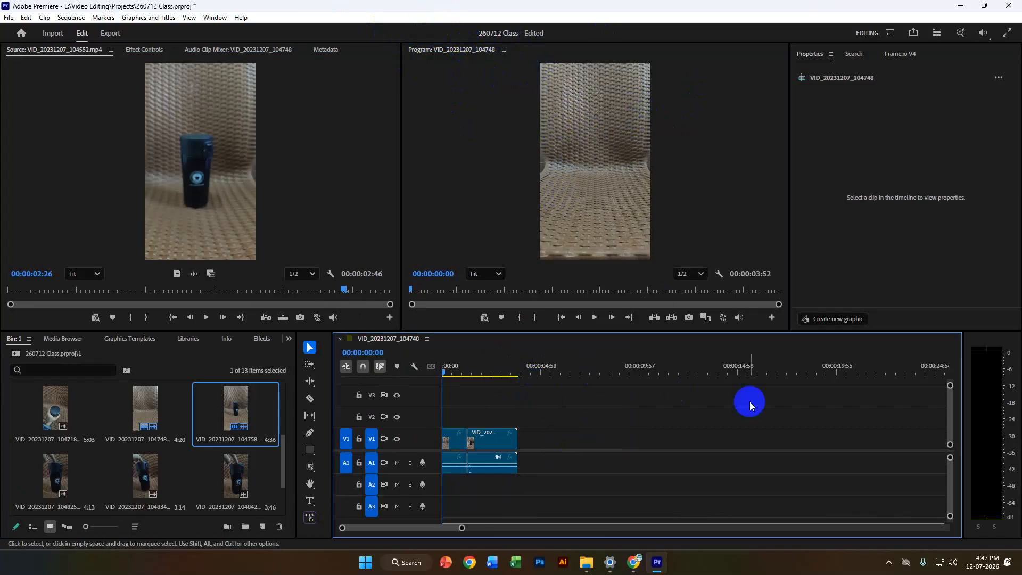
{"action": "left_click", "coordinate": [528, 185]}
{"action": "double_click", "coordinate": [478, 49]}
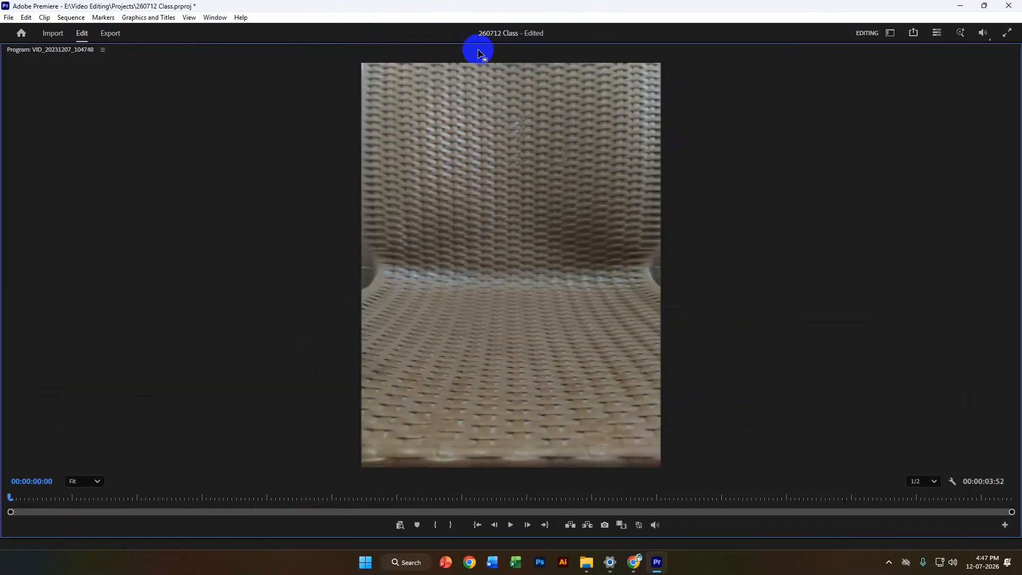
{"action": "double_click", "coordinate": [478, 51]}
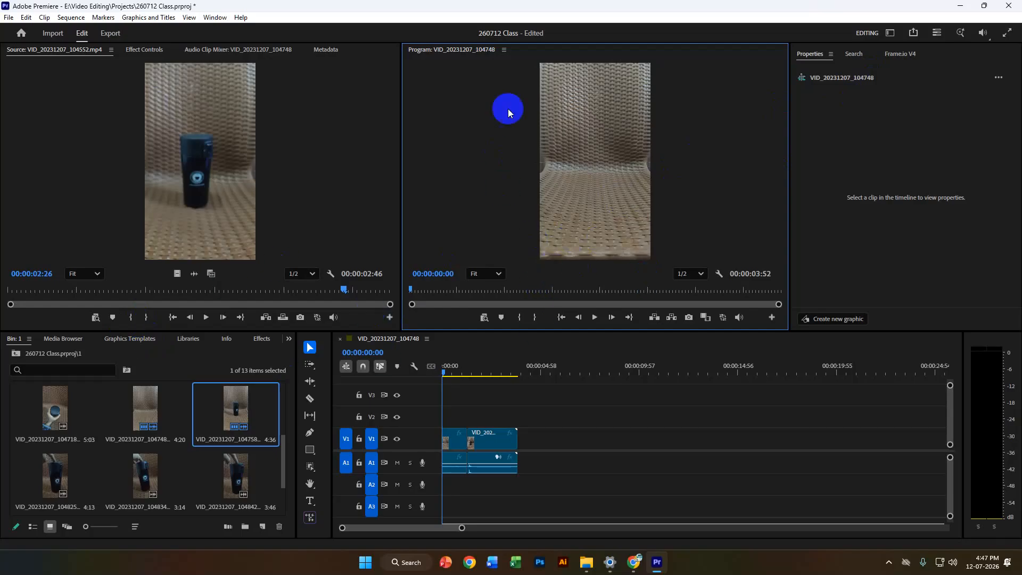
{"action": "key", "text": "grave"}
{"action": "key", "text": "grave"}
{"action": "key", "text": "grave"}
{"action": "key", "text": "grave"}
{"action": "key", "text": "grave"}
{"action": "key", "text": "grave"}
{"action": "key", "text": "grave"}
{"action": "key", "text": "grave"}
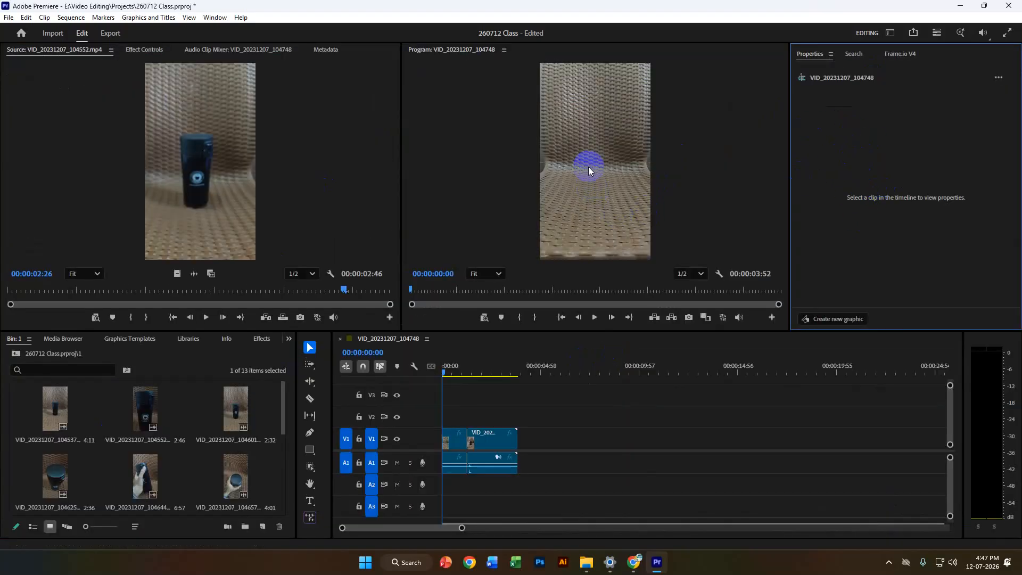
Play the sequence twice from 00:00:00:00 in the maximized Program monitor and restore the panel layout
{"action": "key", "text": "grave"}
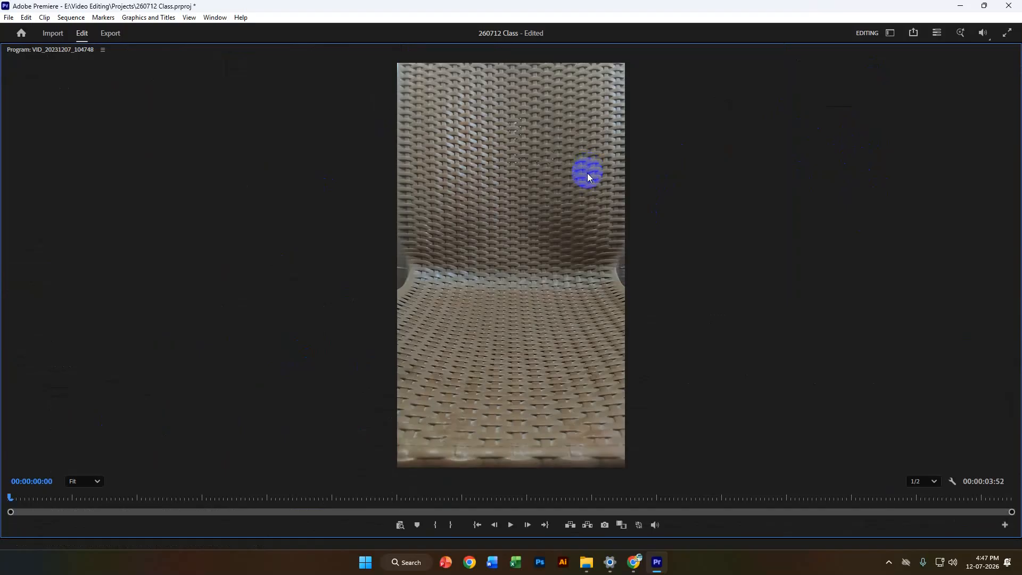
{"action": "key", "text": "space"}
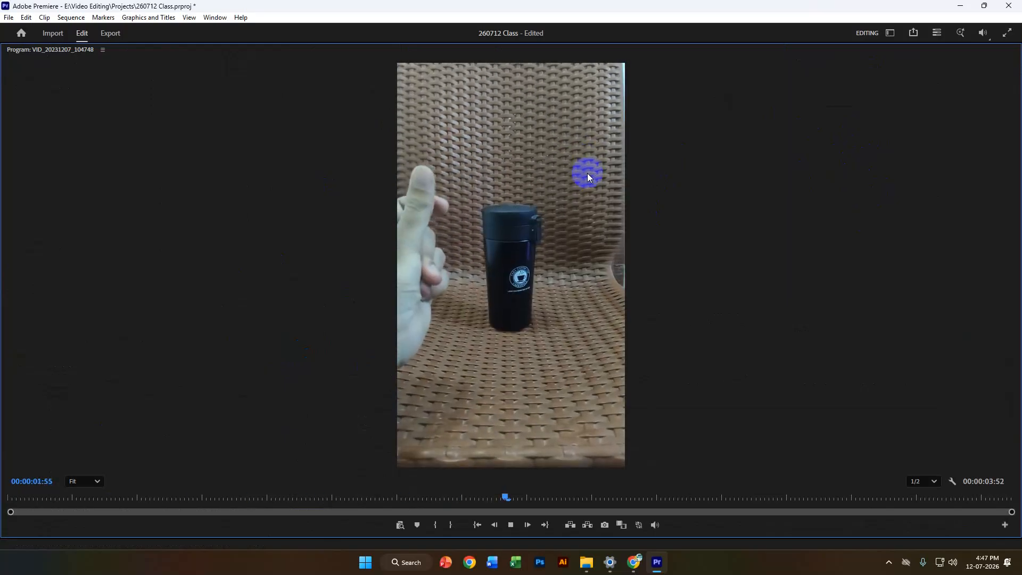
{"action": "key", "text": "space"}
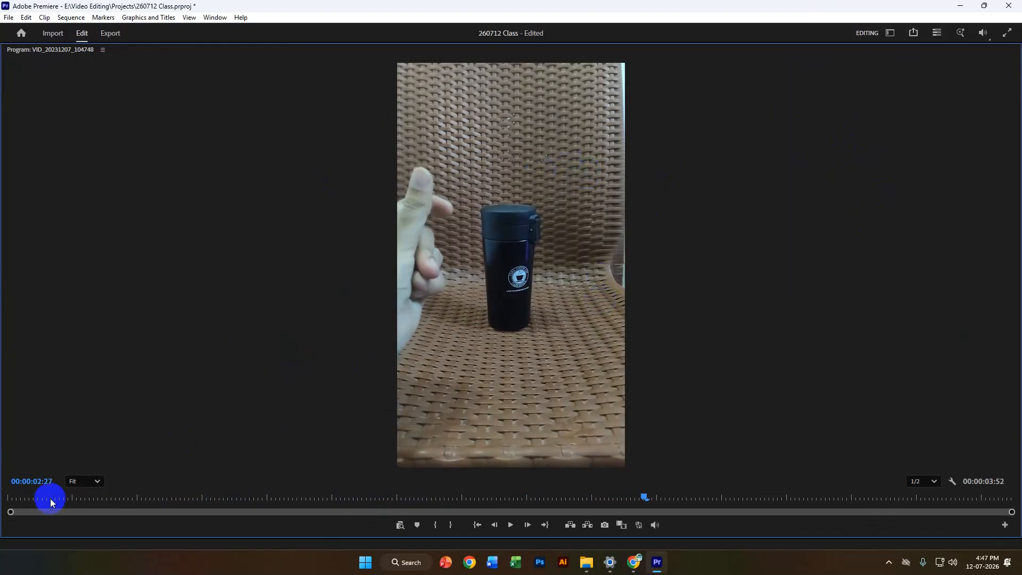
{"action": "left_click", "coordinate": [10, 497]}
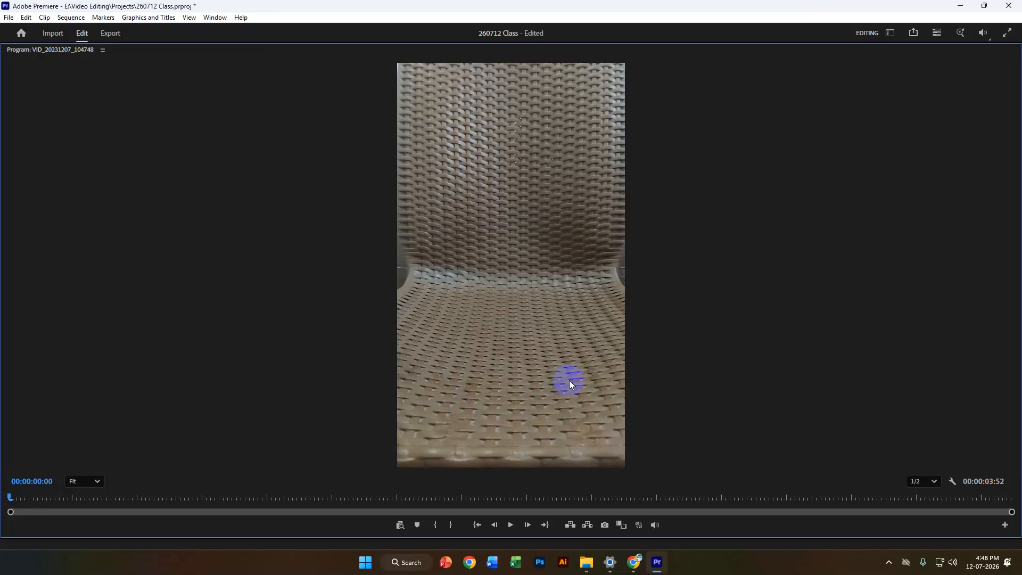
{"action": "key", "text": "space"}
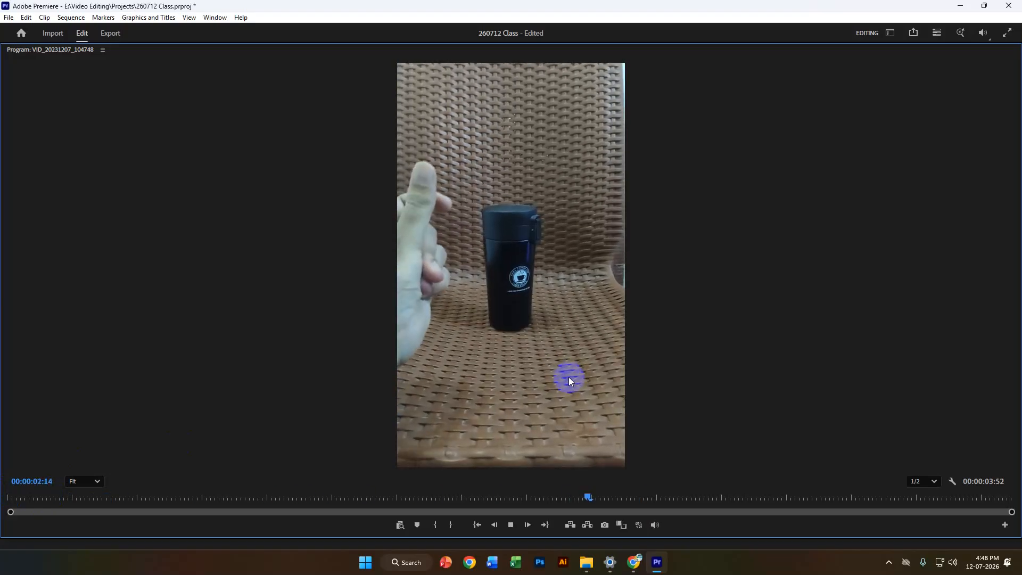
{"action": "key", "text": "space"}
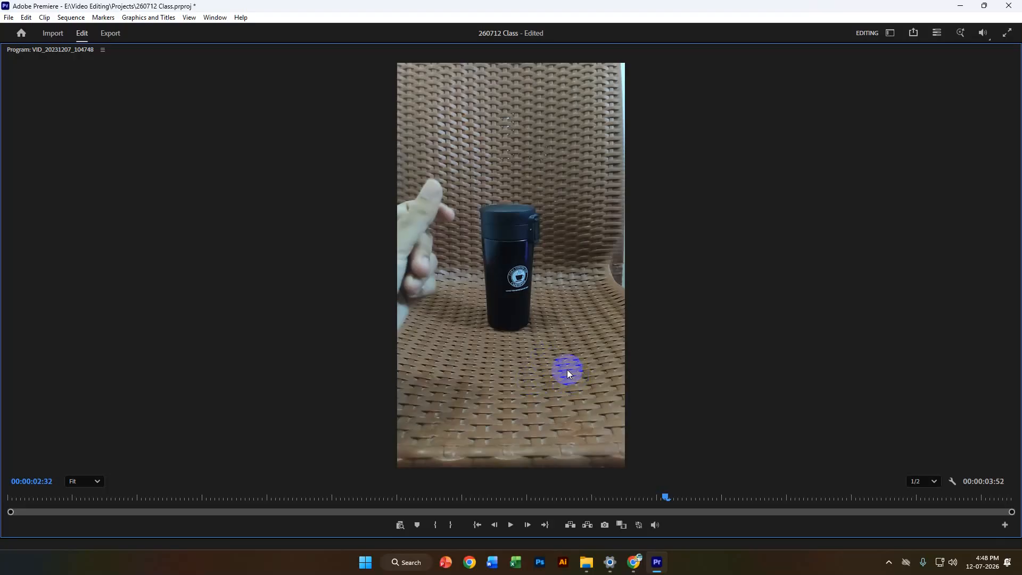
{"action": "key", "text": "grave"}
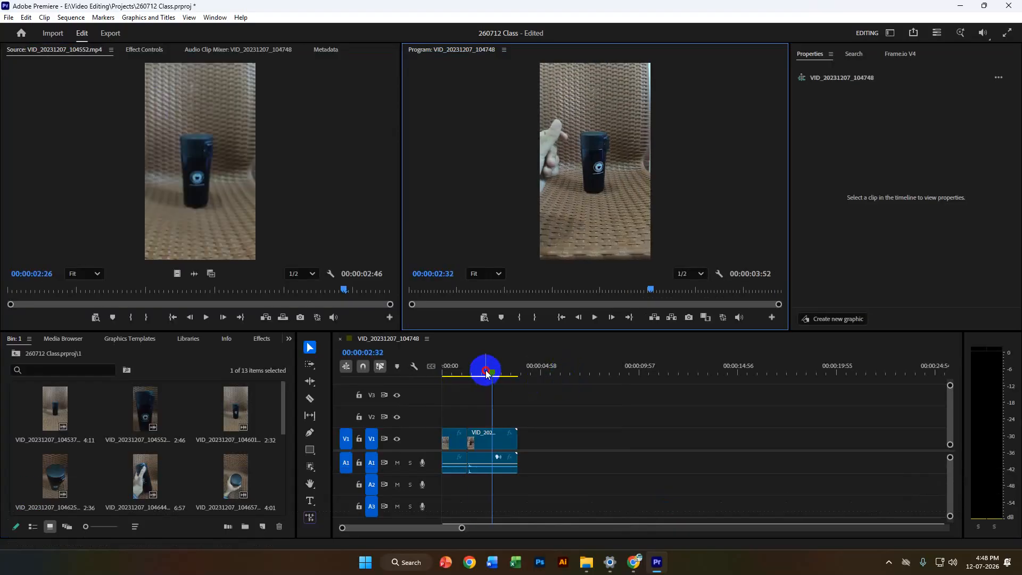
Scrub and play the sequence around the cut between the two clips to review the snap and reveal
{"action": "left_click", "coordinate": [468, 374]}
{"action": "left_click_drag", "start_coordinate": [468, 372], "coordinate": [468, 372]}
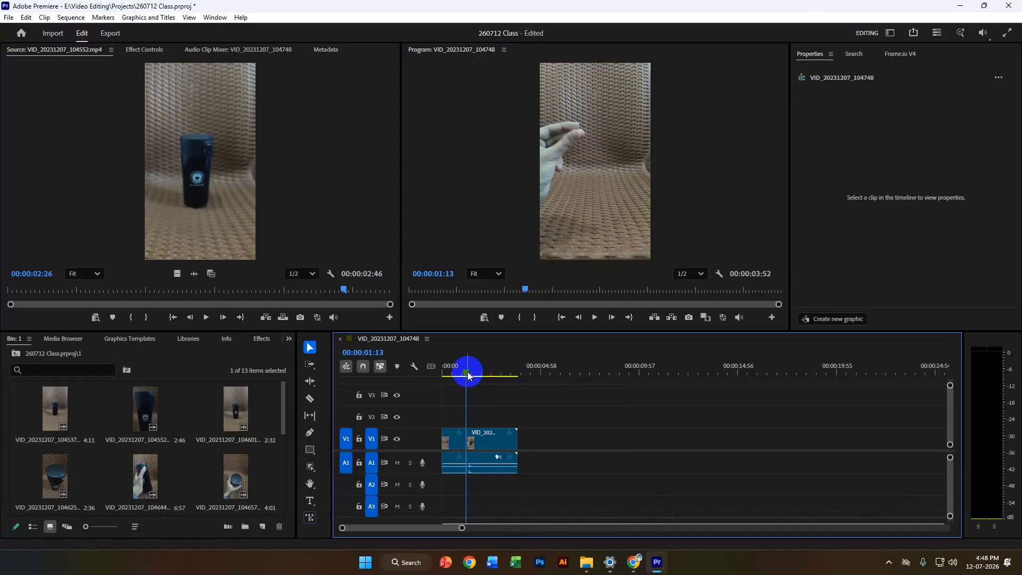
{"action": "scroll", "coordinate": [525, 408], "scroll_direction": "up", "scroll_amount": 5}
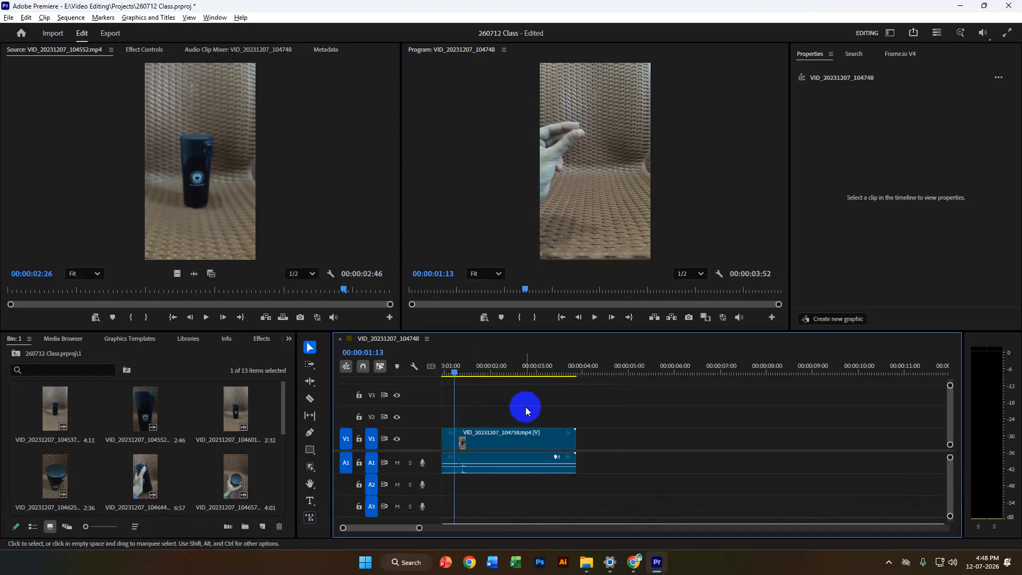
{"action": "scroll", "coordinate": [531, 407], "scroll_direction": "up", "scroll_amount": 3}
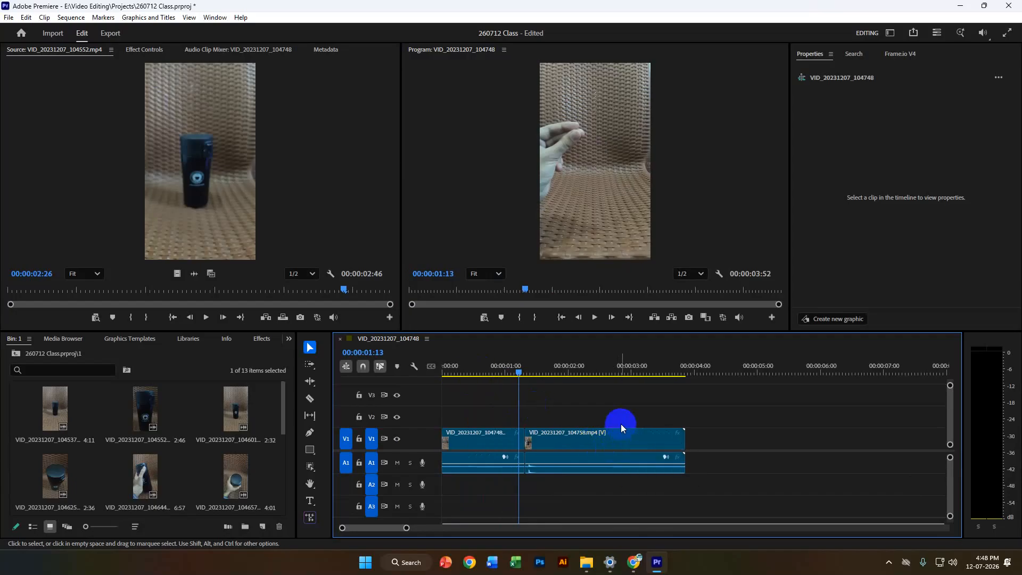
{"action": "left_click_drag", "start_coordinate": [634, 379], "coordinate": [507, 393]}
{"action": "key", "text": "space"}
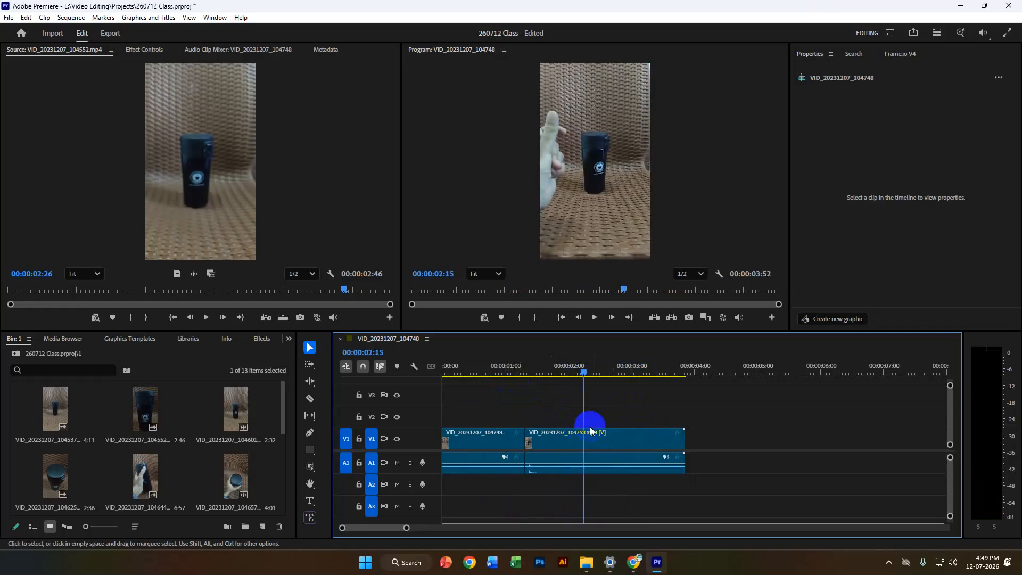
Play past the reveal to find an end point and trim the second clip's end to 00:00:02:14
{"action": "left_click_drag", "start_coordinate": [611, 375], "coordinate": [550, 368]}
{"action": "key", "text": "space"}
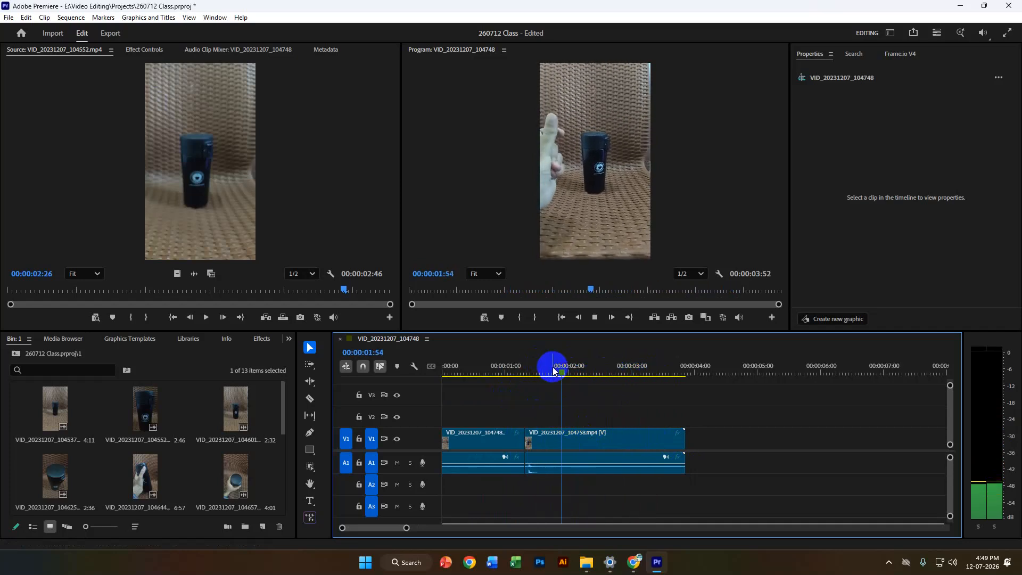
{"action": "key", "text": "space"}
{"action": "left_click_drag", "start_coordinate": [693, 438], "coordinate": [591, 438]}
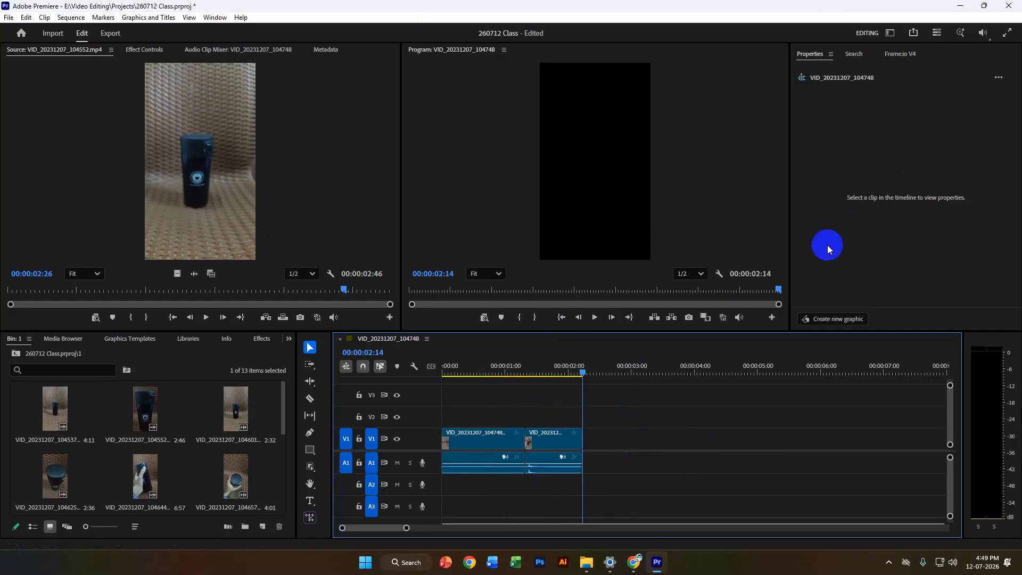
{"action": "left_click", "coordinate": [9, 17]}
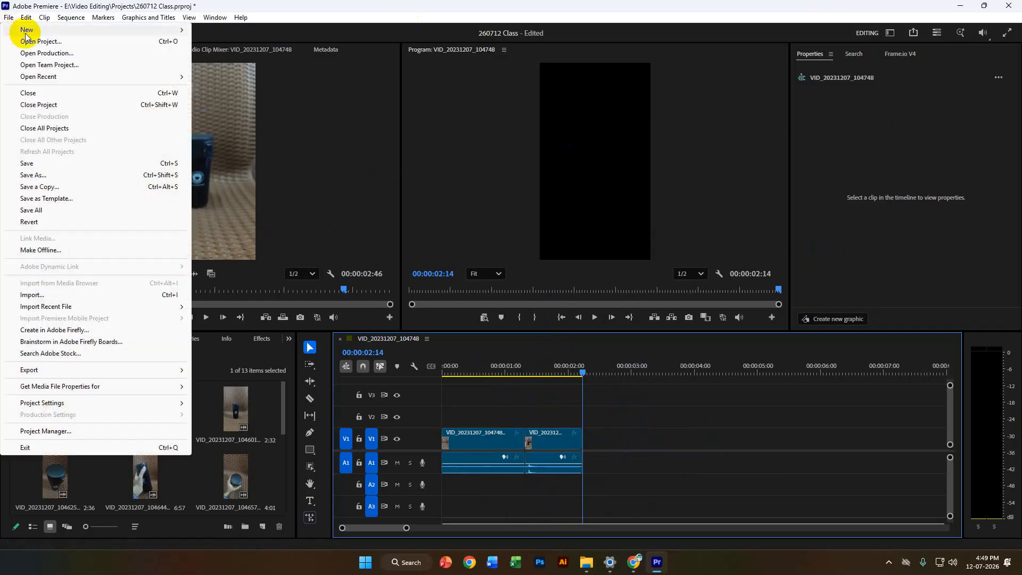
{"action": "mouse_move", "coordinate": [26, 31]}
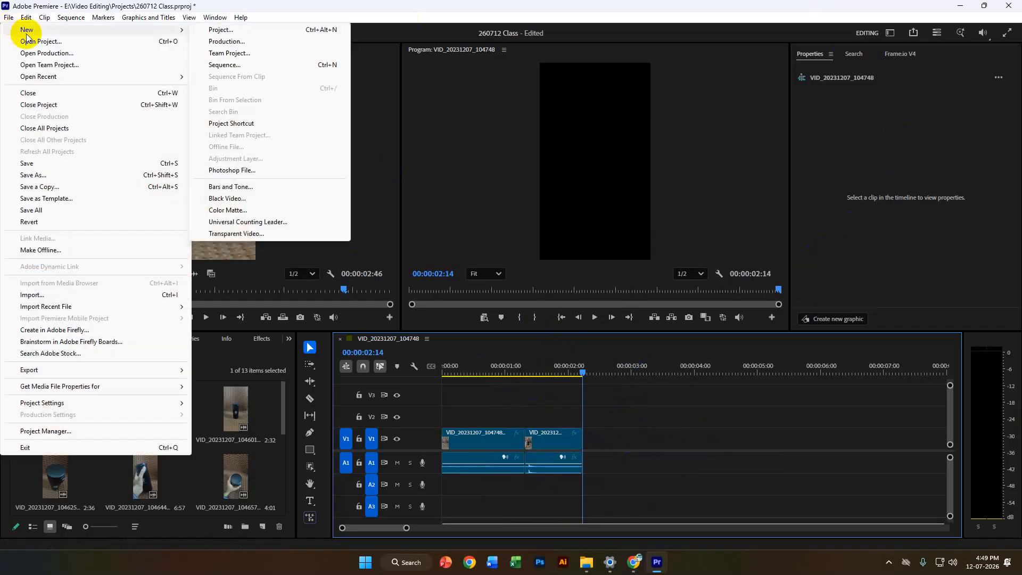
{"action": "left_click", "coordinate": [229, 30]}
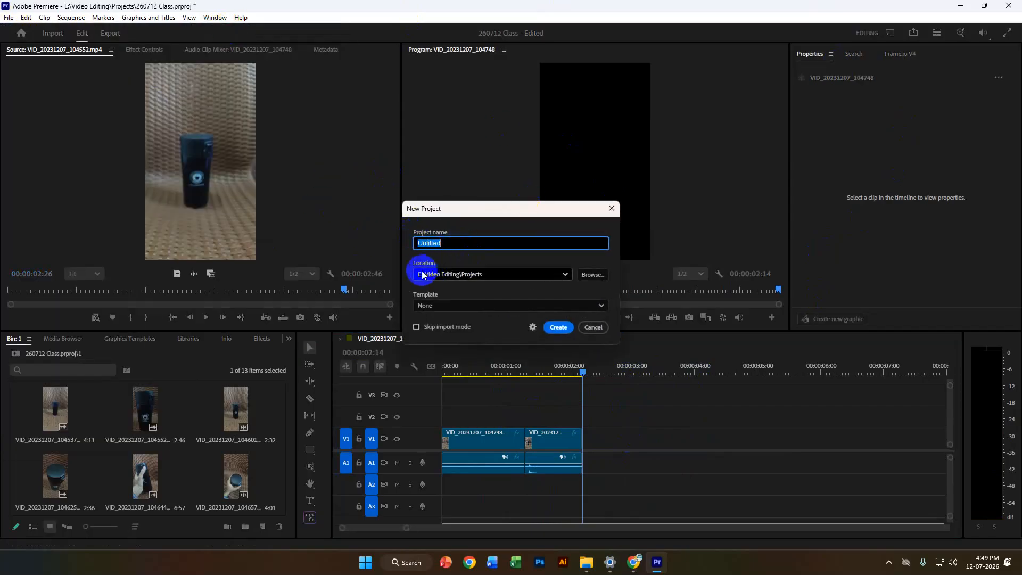
{"action": "left_click", "coordinate": [416, 327]}
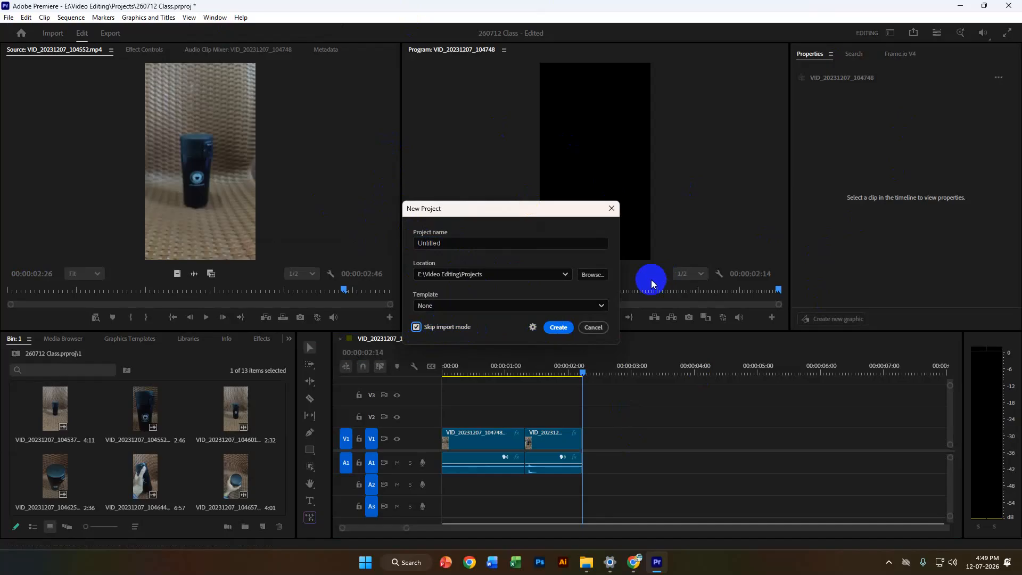
{"action": "left_click", "coordinate": [593, 326]}
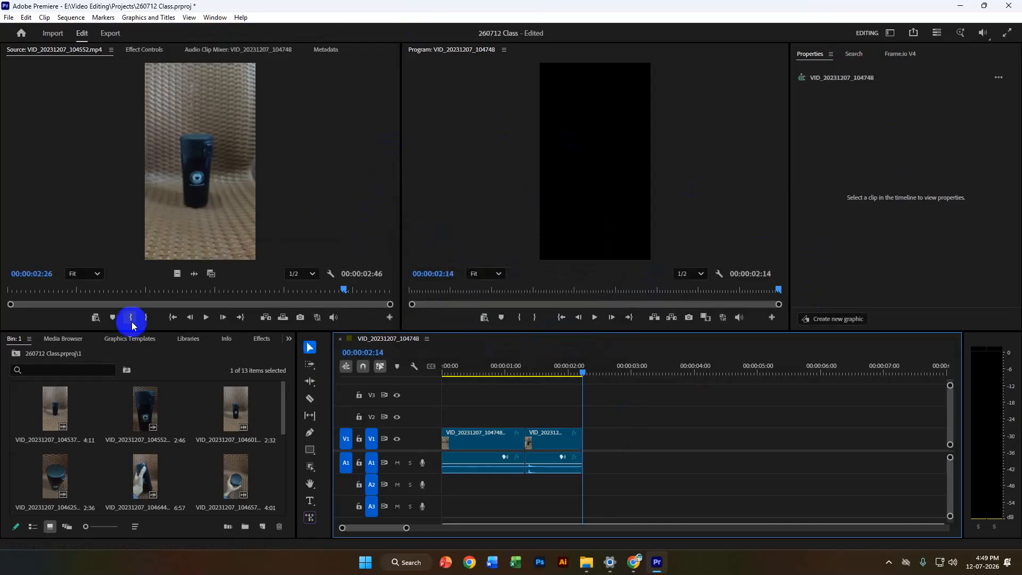
Return from bin 1 to the root of the 260712 Class project and close the open sequence
{"action": "left_click", "coordinate": [17, 353]}
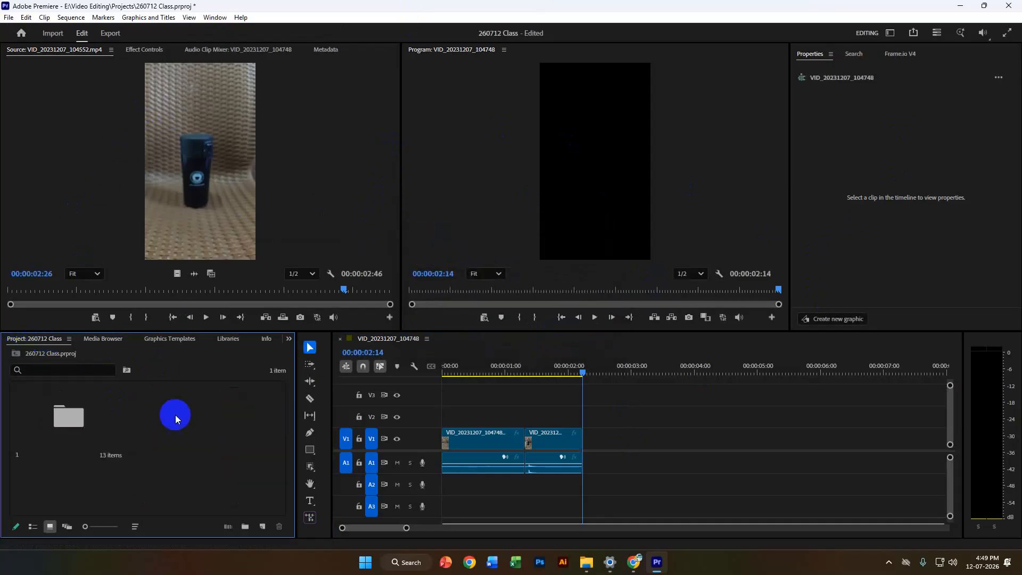
{"action": "left_click", "coordinate": [341, 339]}
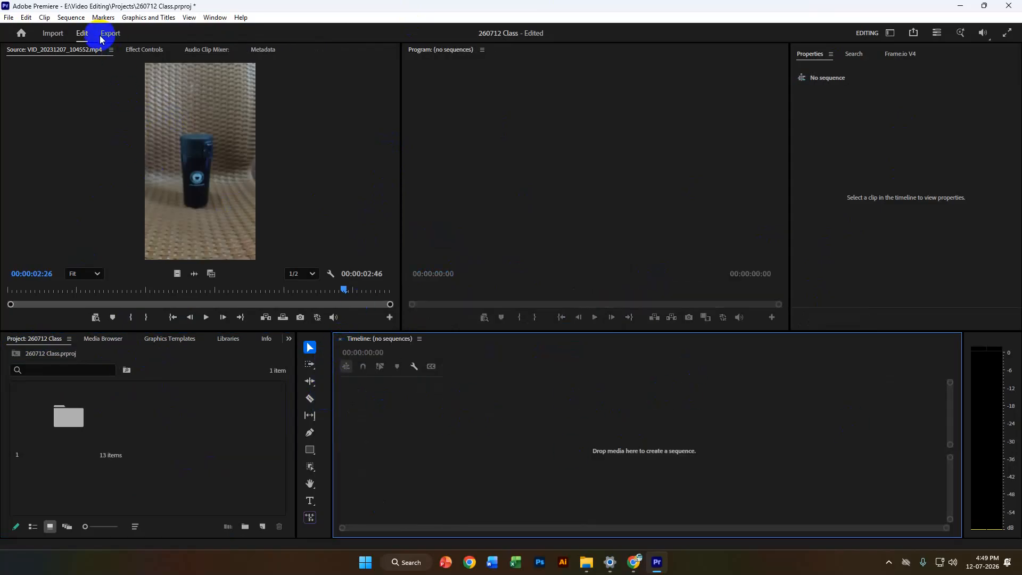
Close the Source monitor panel and reset the Editing workspace to its saved layout
{"action": "middle_click", "coordinate": [91, 52]}
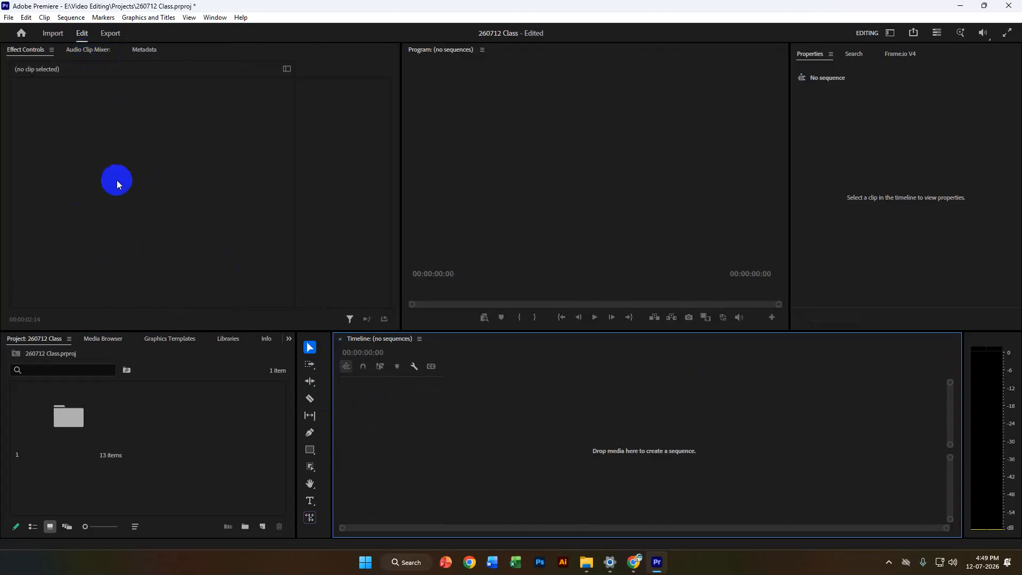
{"action": "left_click", "coordinate": [890, 32]}
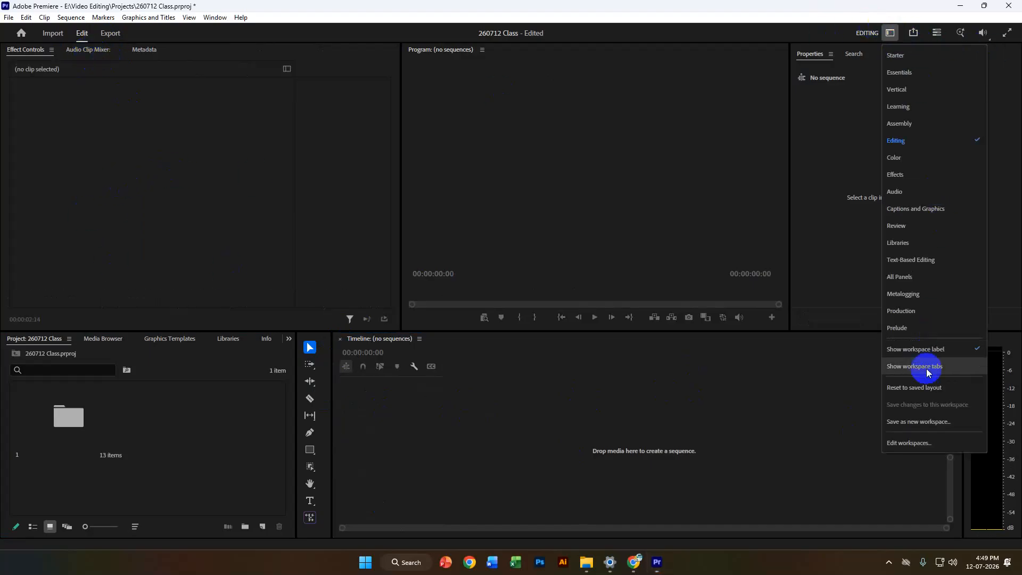
{"action": "left_click", "coordinate": [918, 389]}
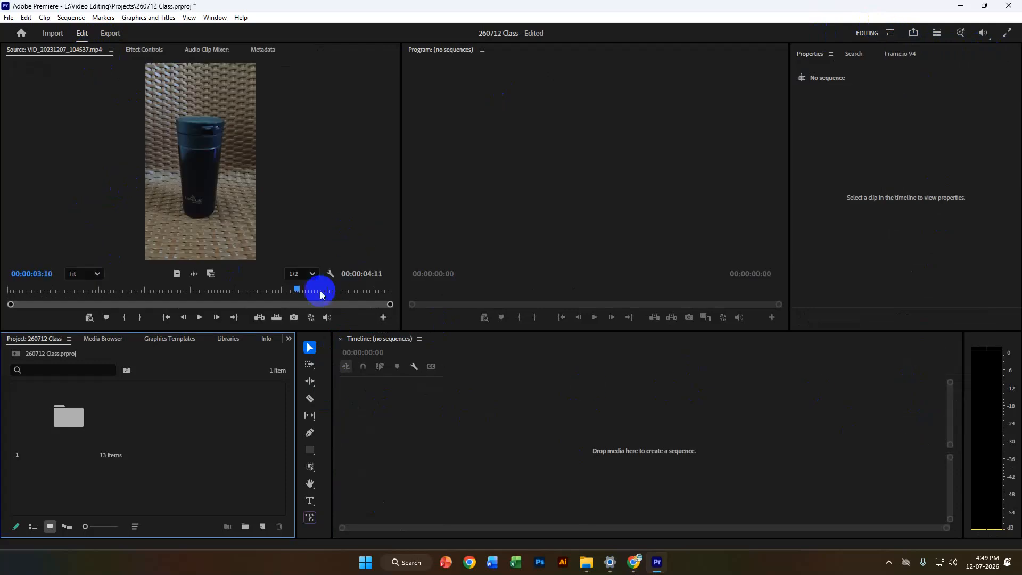
View the Effect Controls, switch to the Learning workspace and return to the Editing workspace
{"action": "left_click", "coordinate": [149, 51]}
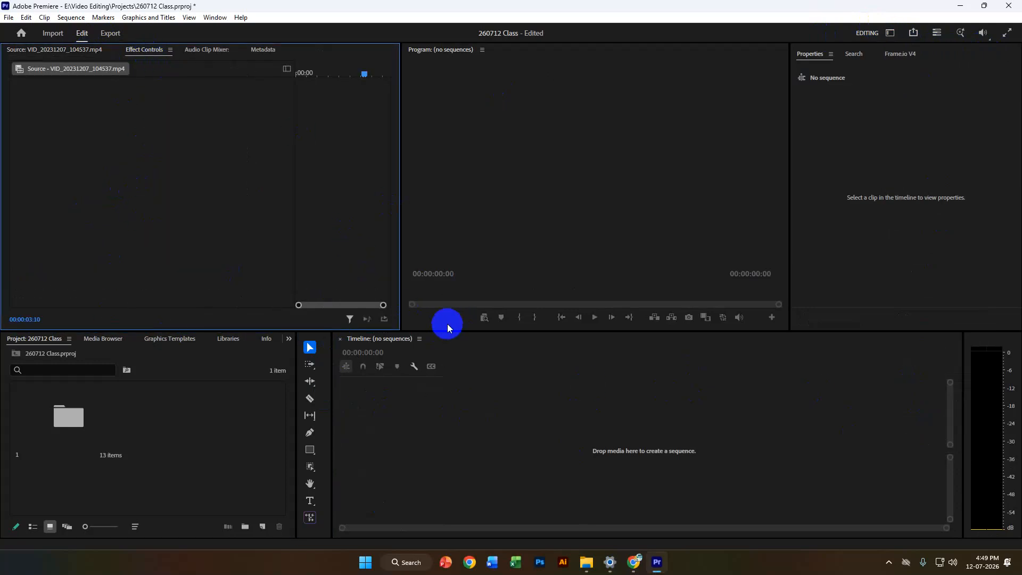
{"action": "left_click", "coordinate": [891, 33]}
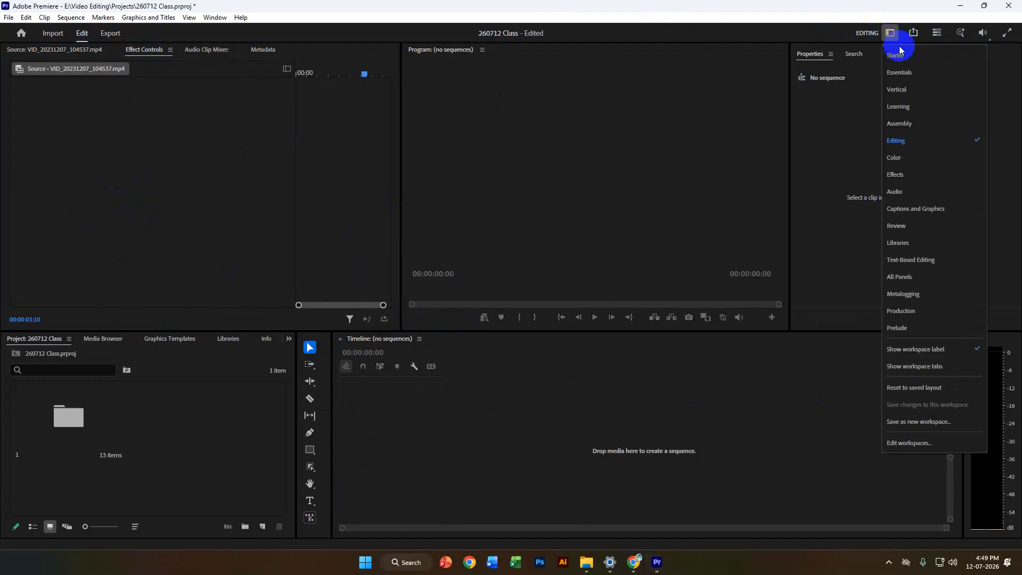
{"action": "left_click", "coordinate": [899, 107]}
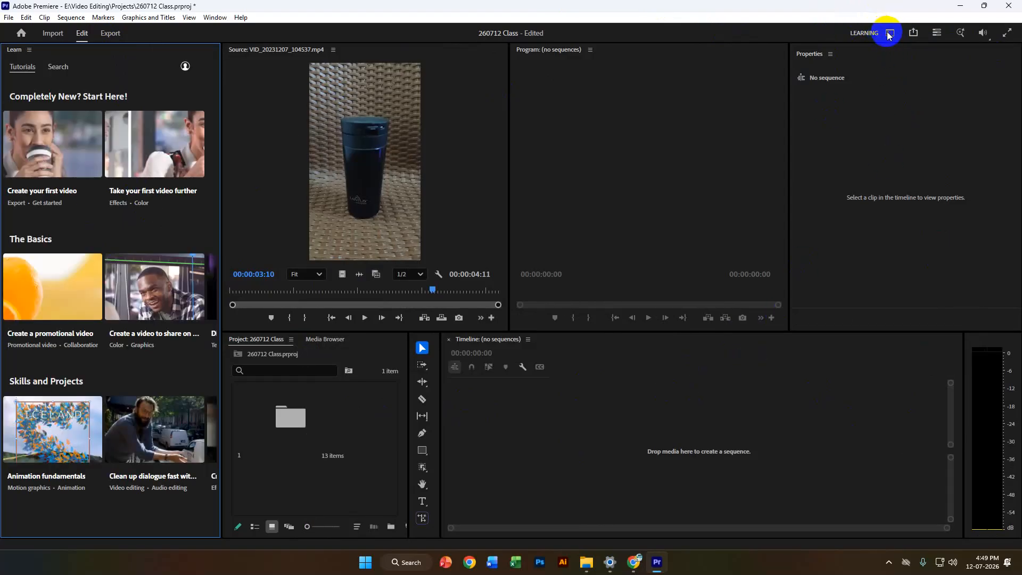
{"action": "left_click", "coordinate": [297, 34]}
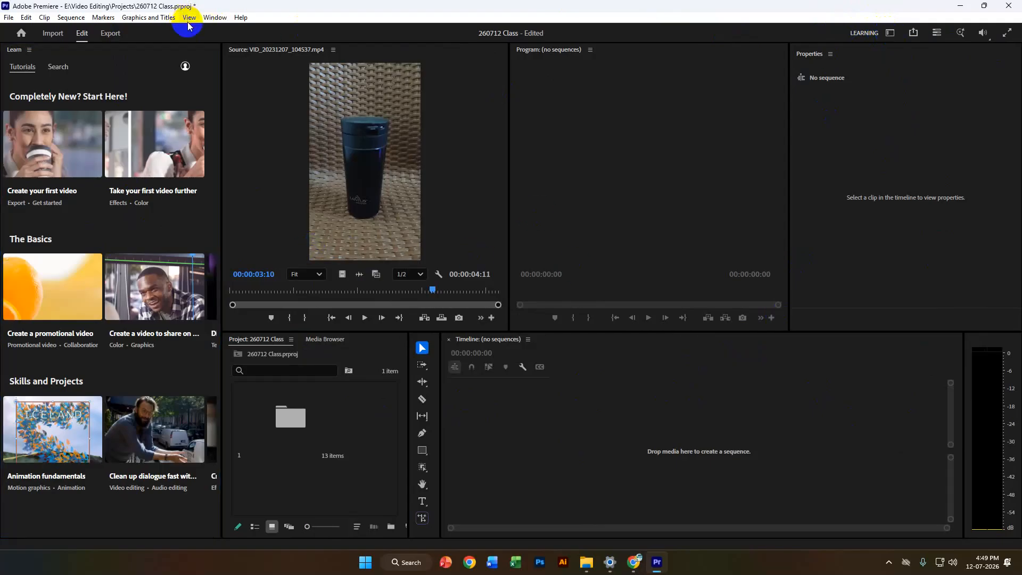
{"action": "left_click", "coordinate": [213, 18]}
{"action": "mouse_move", "coordinate": [298, 29]}
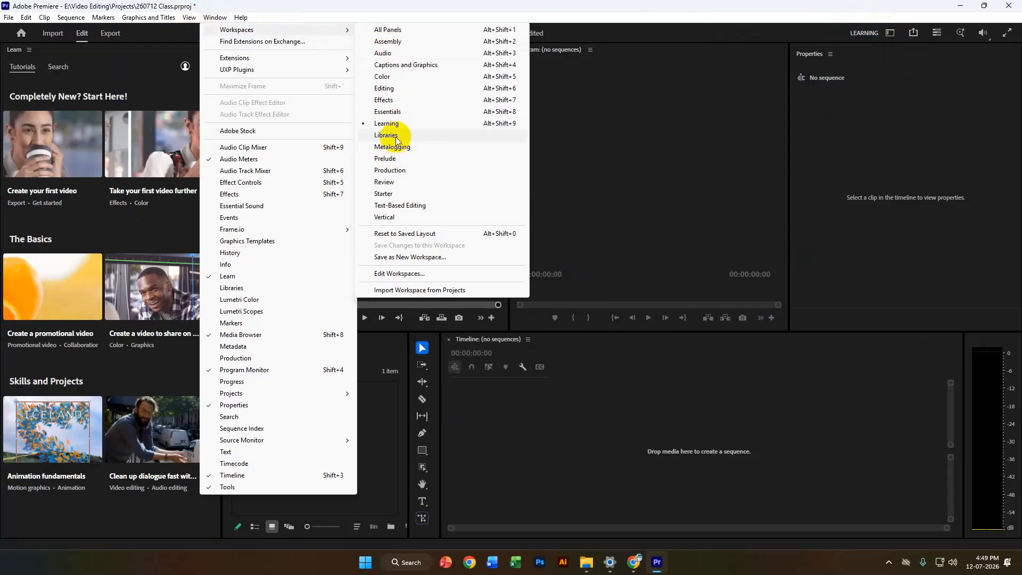
{"action": "left_click", "coordinate": [383, 88]}
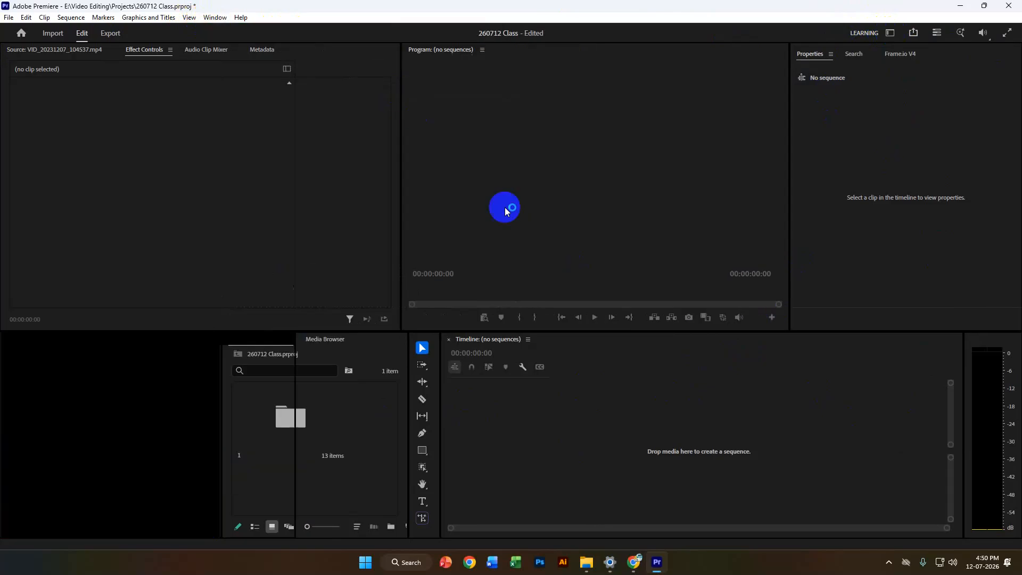
Open bin 1 in the project and open its VID_20231207_104748 sequence in the timeline
{"action": "left_click", "coordinate": [38, 342]}
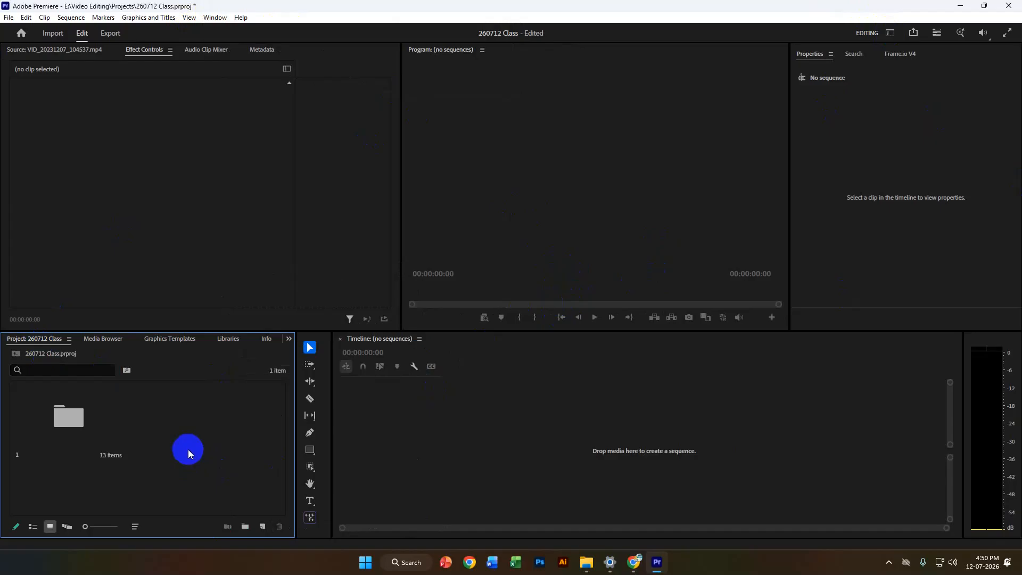
{"action": "left_click", "coordinate": [101, 426]}
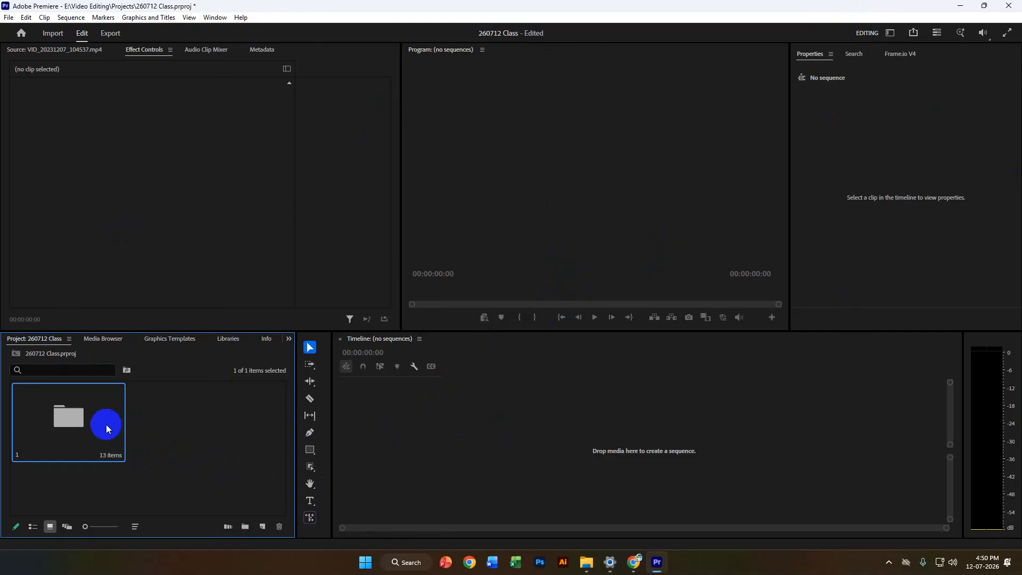
{"action": "double_click", "coordinate": [107, 424]}
{"action": "scroll", "coordinate": [112, 426], "scroll_direction": "down", "scroll_amount": 5}
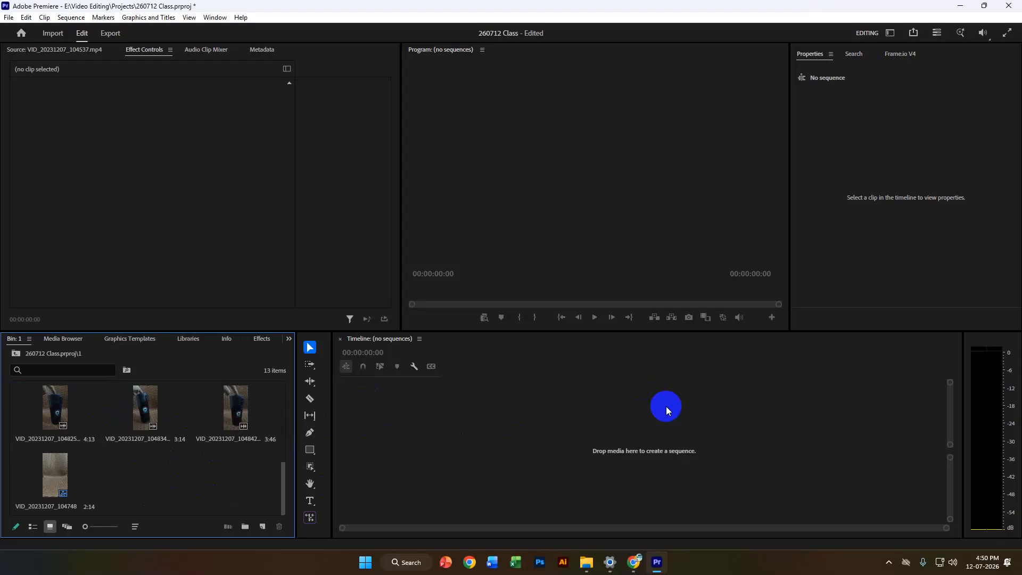
{"action": "double_click", "coordinate": [54, 480]}
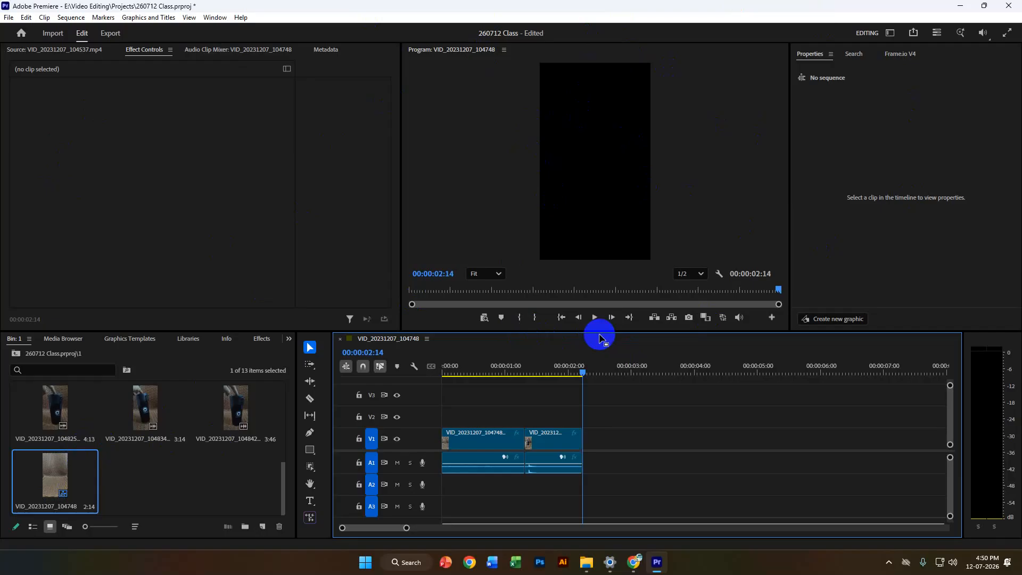
Set the sequence's frame size to 1920 horizontal by 1080 vertical
{"action": "left_click", "coordinate": [77, 19]}
{"action": "left_click", "coordinate": [81, 29]}
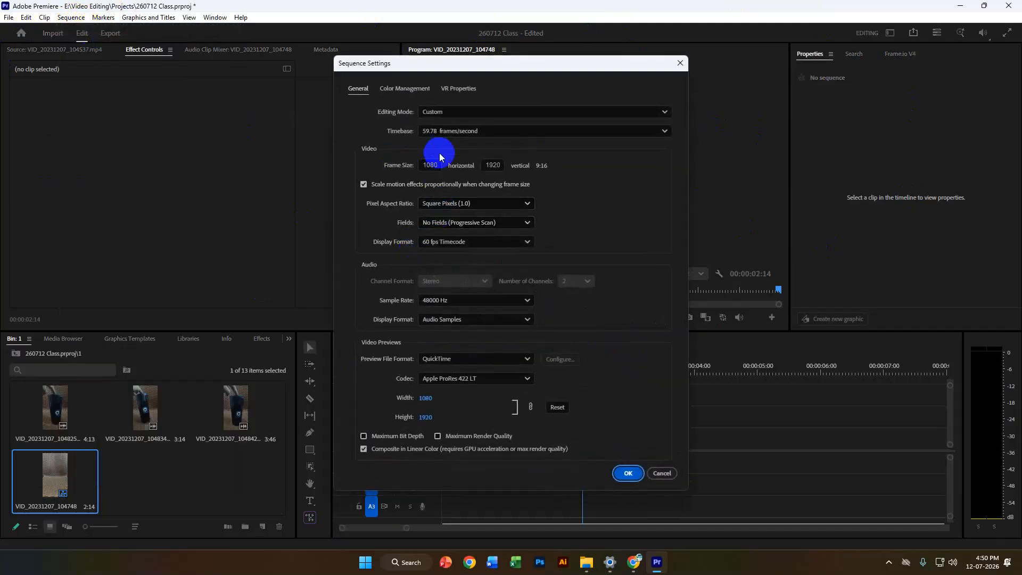
{"action": "left_click", "coordinate": [434, 166]}
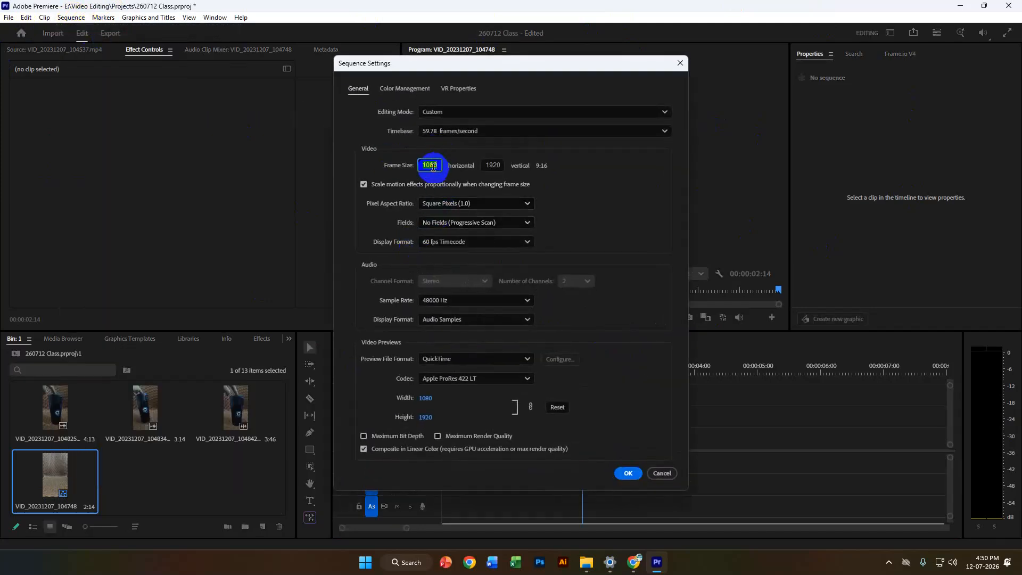
{"action": "type", "text": "1920"}
{"action": "left_click", "coordinate": [494, 167]}
{"action": "type", "text": "1080"}
{"action": "left_click", "coordinate": [494, 167]}
{"action": "left_click", "coordinate": [628, 473]}
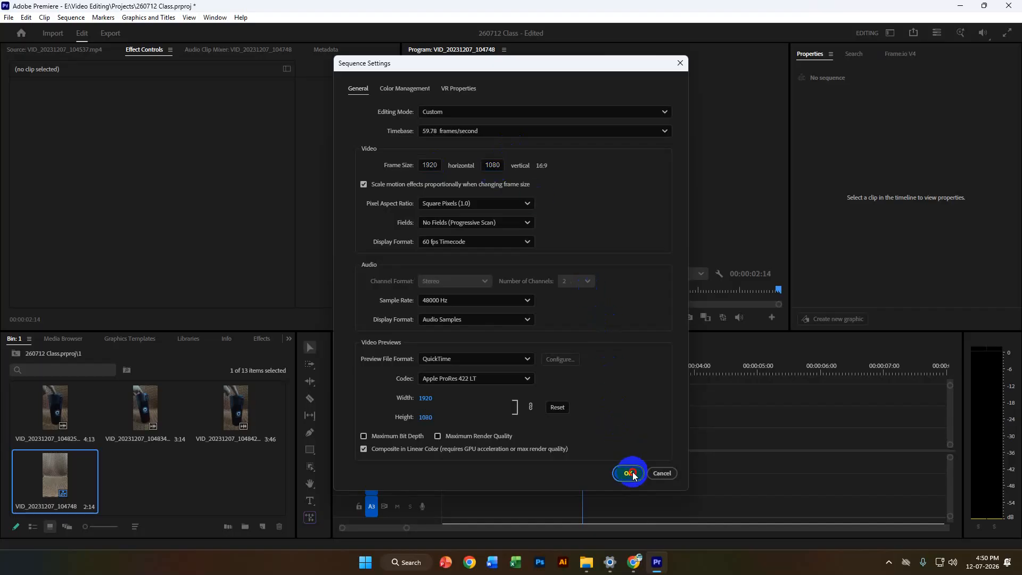
{"action": "left_click", "coordinate": [569, 322]}
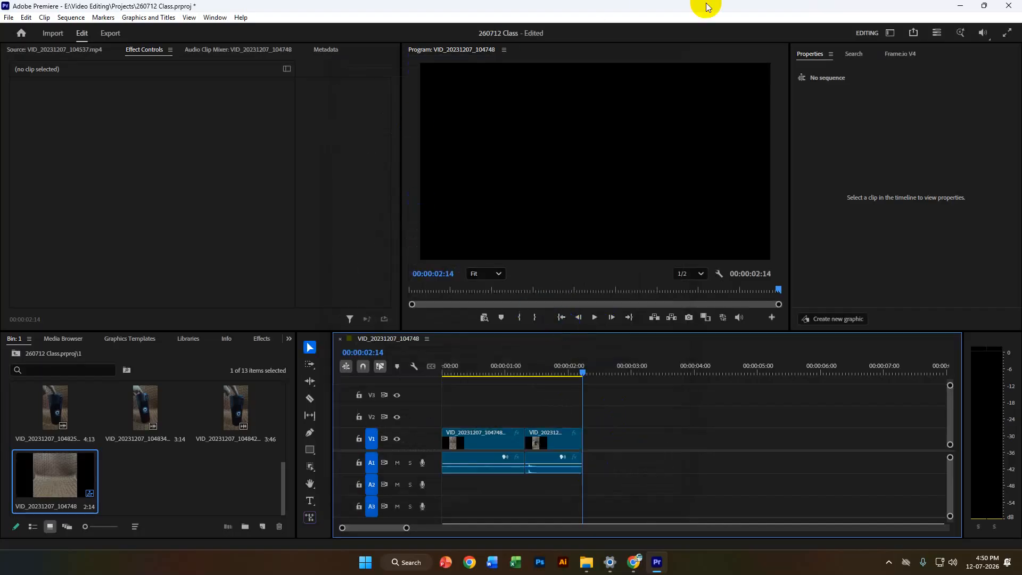
Restore the sequence's vertical 1080 by 1920 frame size and set the Program monitor zoom to Fit
{"action": "left_click", "coordinate": [642, 91]}
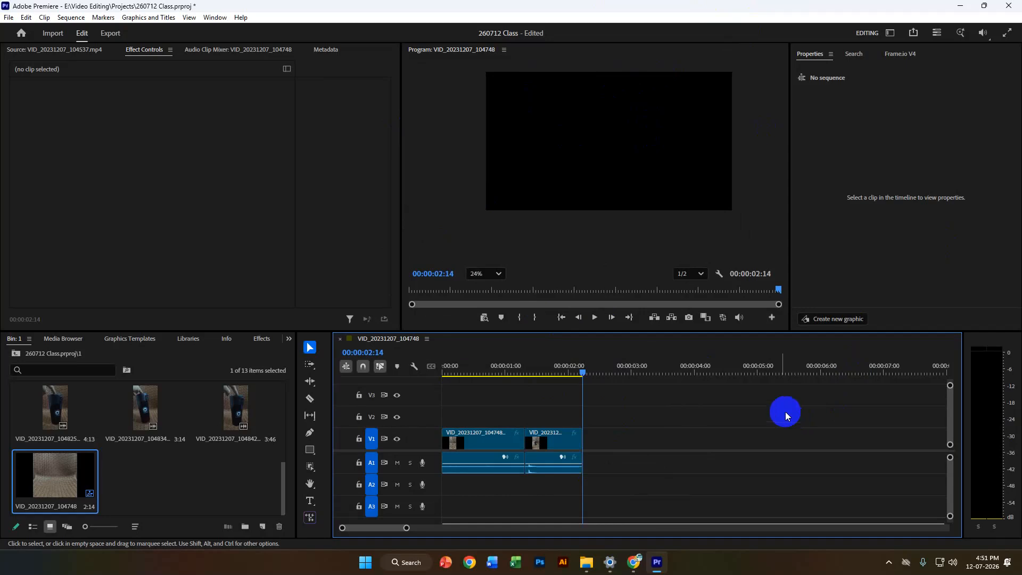
{"action": "left_click", "coordinate": [70, 17]}
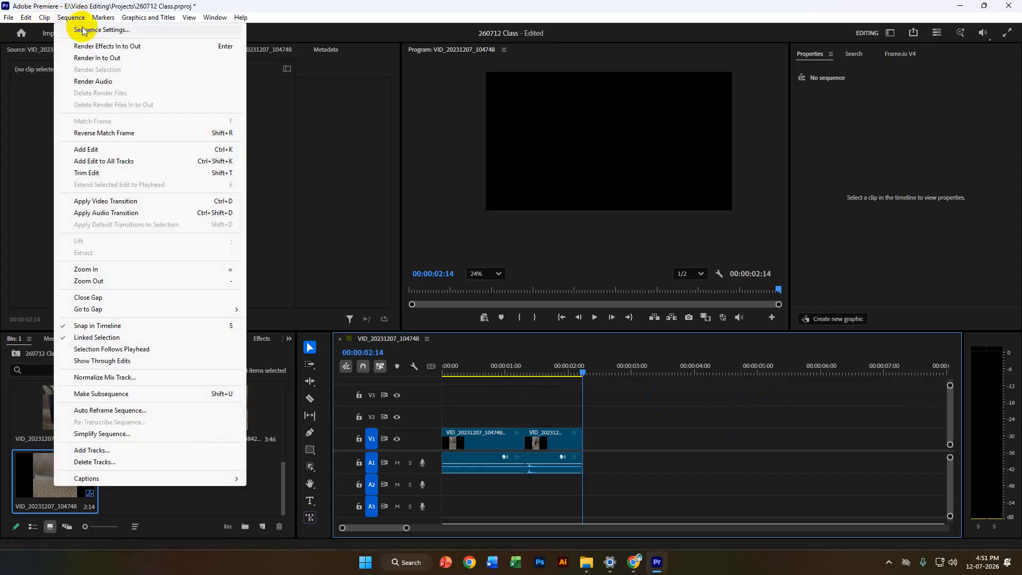
{"action": "left_click", "coordinate": [511, 410]}
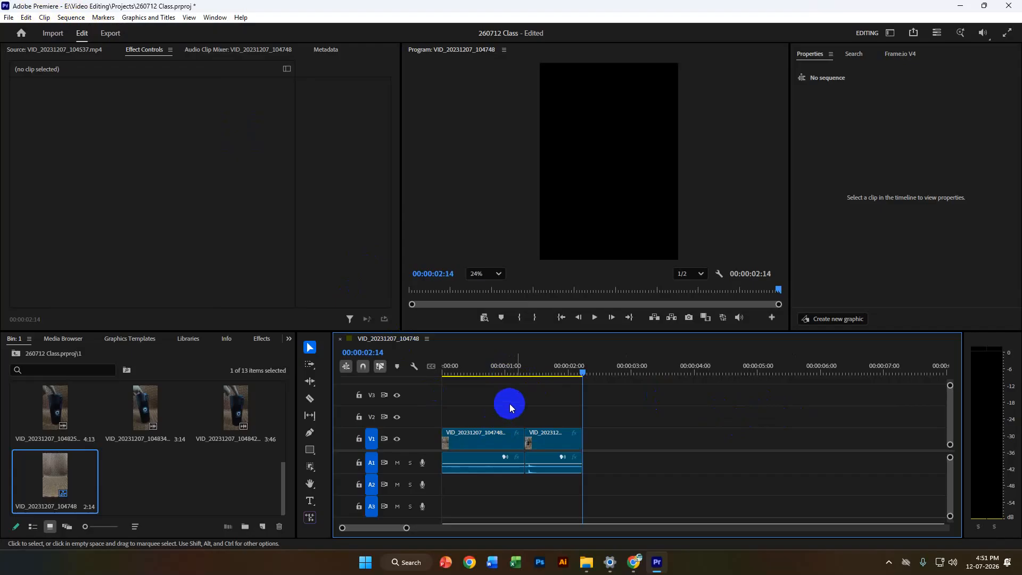
{"action": "scroll", "coordinate": [516, 396], "scroll_direction": "right", "scroll_amount": 2}
{"action": "left_click", "coordinate": [486, 273]}
{"action": "left_click", "coordinate": [483, 291]}
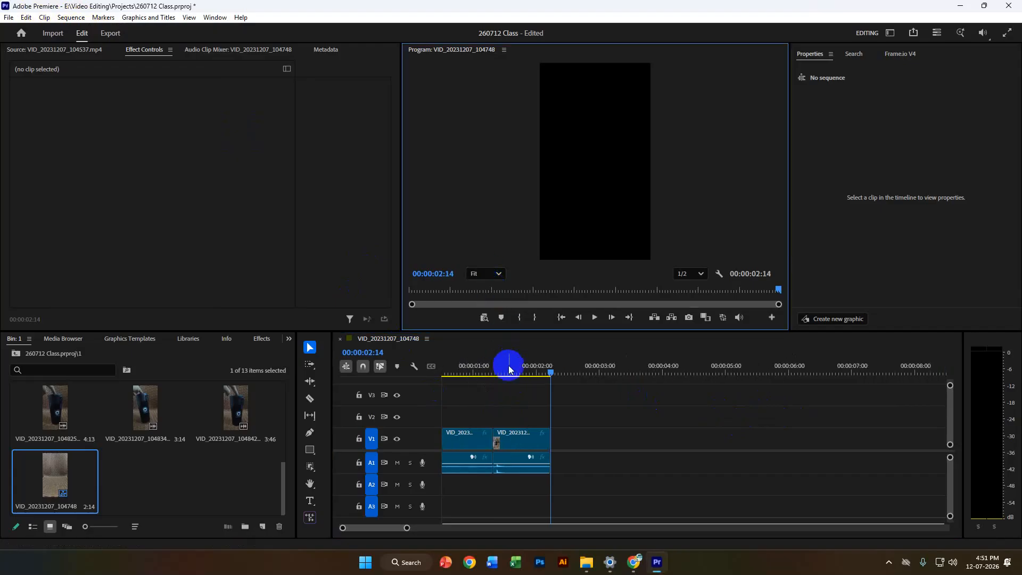
Delete the second clip from the timeline, undo and redo the deletion, and undo it again
{"action": "scroll", "coordinate": [503, 392], "scroll_direction": "down", "scroll_amount": 2}
{"action": "left_click_drag", "start_coordinate": [478, 367], "coordinate": [419, 367]}
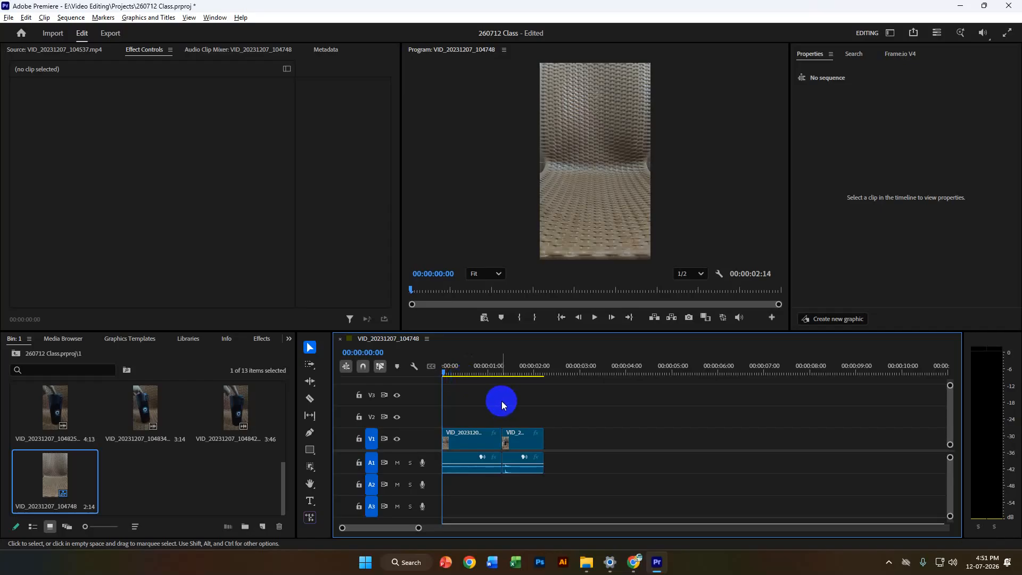
{"action": "scroll", "coordinate": [501, 401], "scroll_direction": "up", "scroll_amount": 2}
{"action": "left_click", "coordinate": [548, 433]}
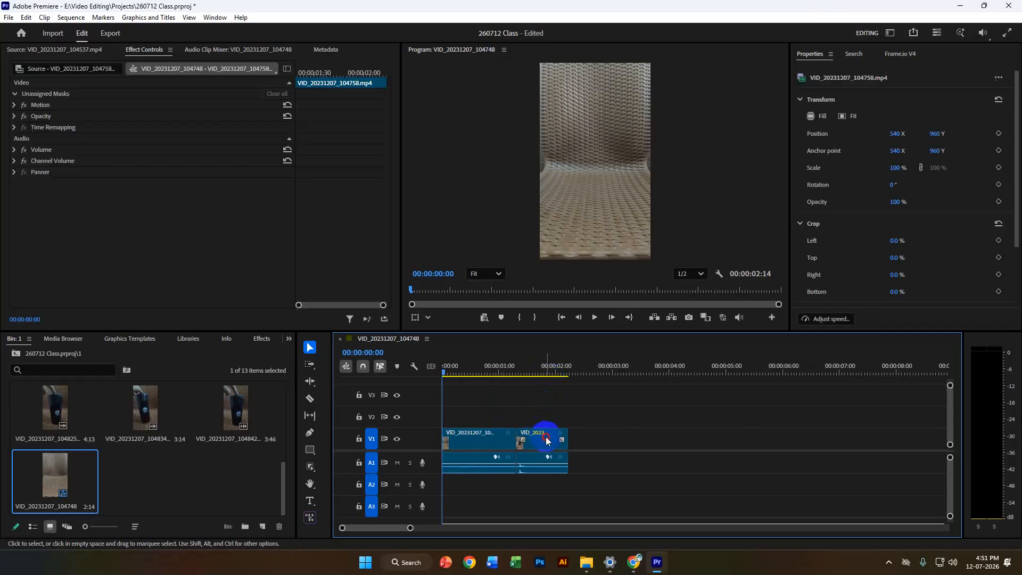
{"action": "key", "text": "Delete"}
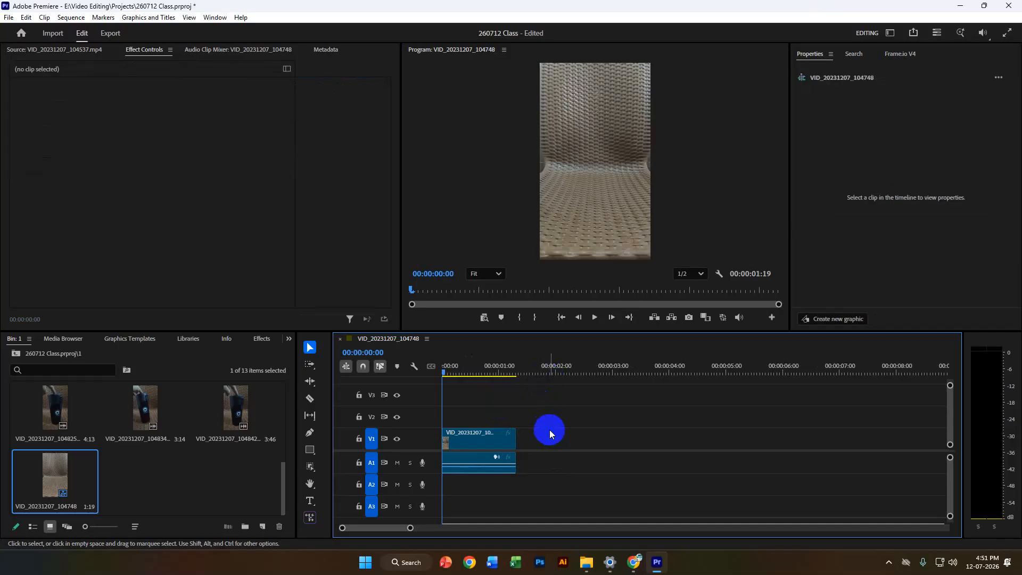
{"action": "key", "text": "ctrl+z"}
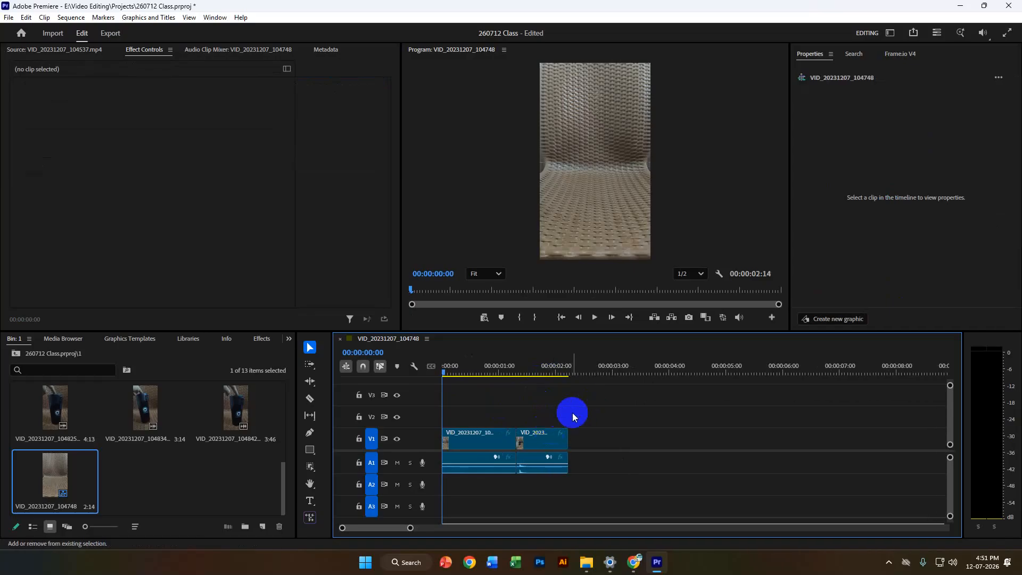
{"action": "key", "text": "ctrl+shift+z"}
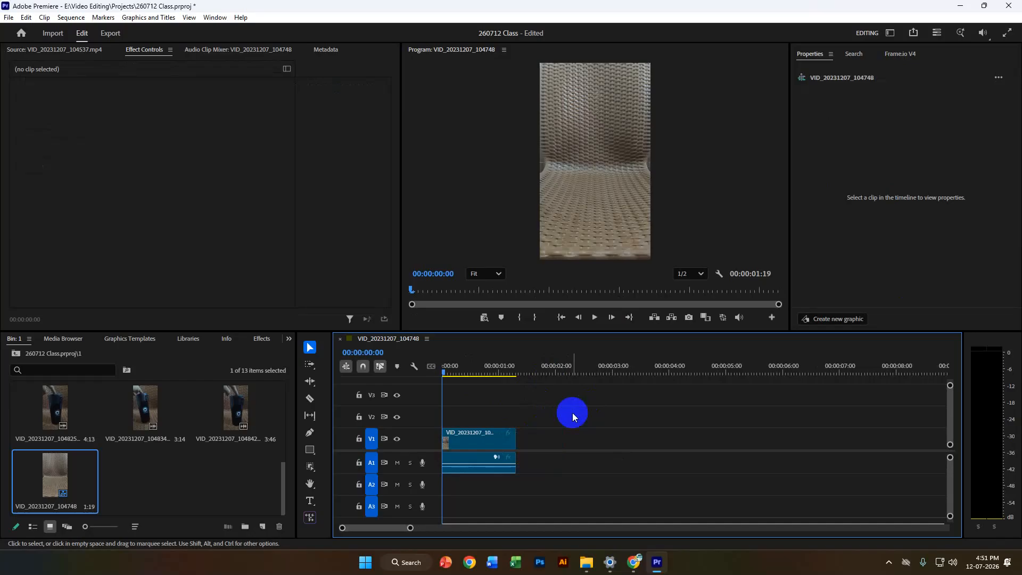
{"action": "key", "text": "ctrl+shift+z"}
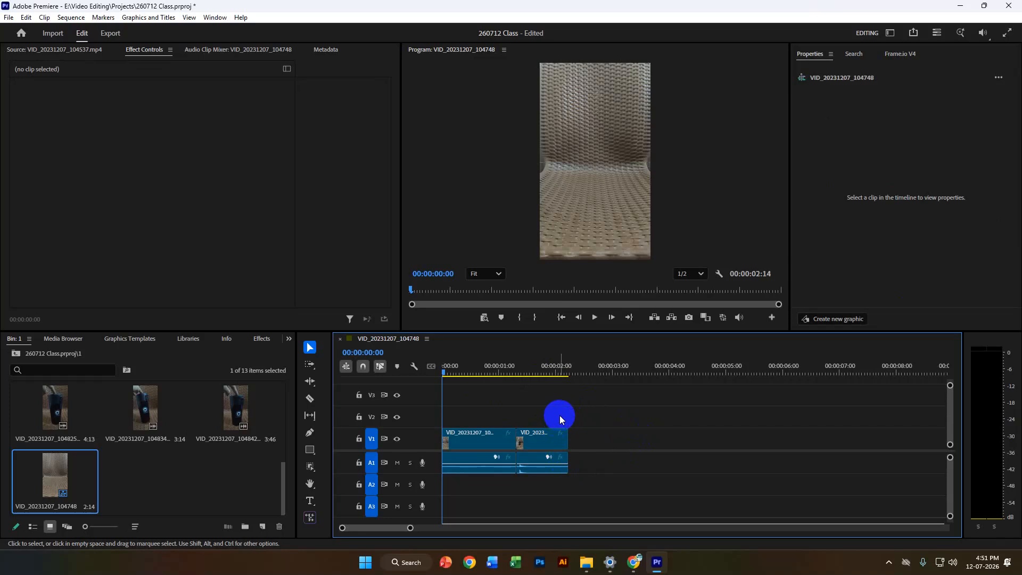
Scrub the playhead to 00:00:01:27 in the second clip and open the export settings for the sequence
{"action": "left_click", "coordinate": [456, 431]}
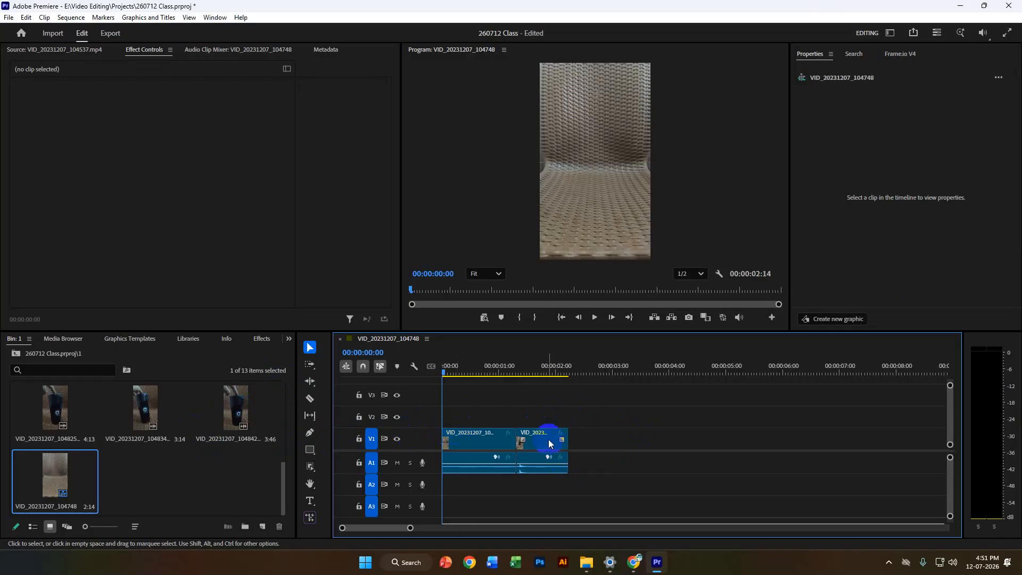
{"action": "left_click", "coordinate": [636, 424]}
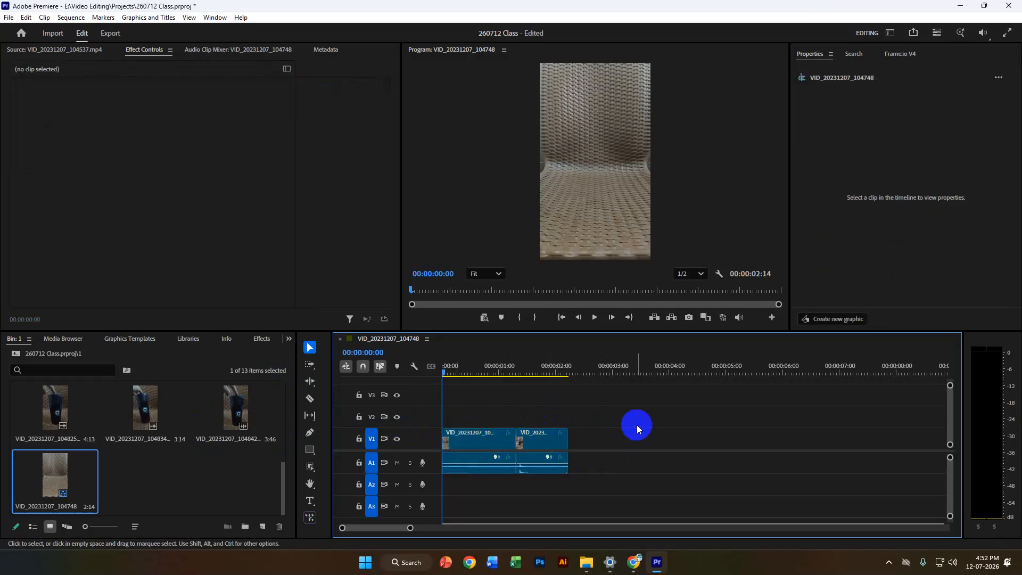
{"action": "left_click_drag", "start_coordinate": [446, 371], "coordinate": [522, 374]}
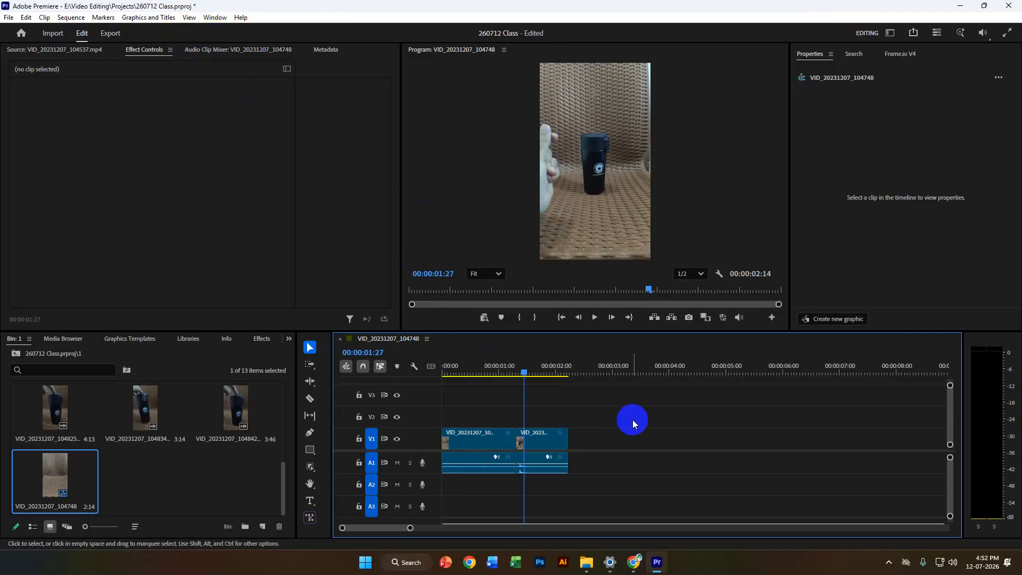
{"action": "left_click", "coordinate": [109, 34]}
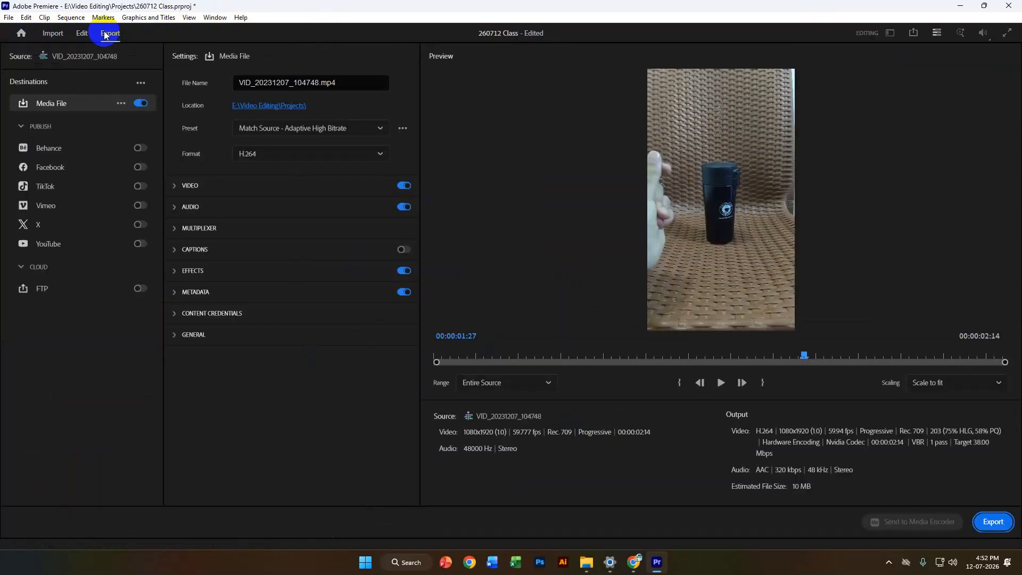
{"action": "left_click", "coordinate": [81, 33]}
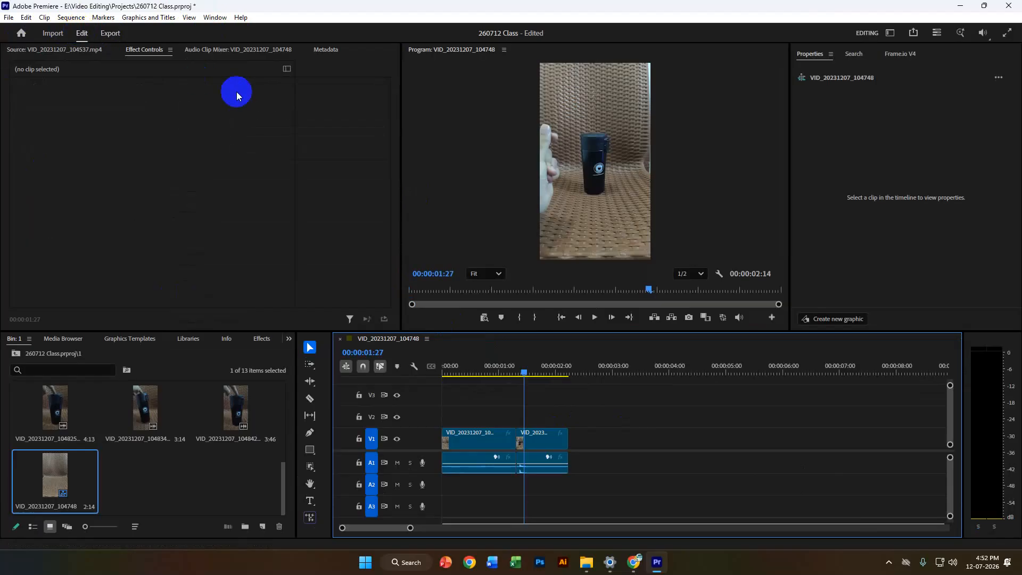
{"action": "key", "text": "ctrl+m"}
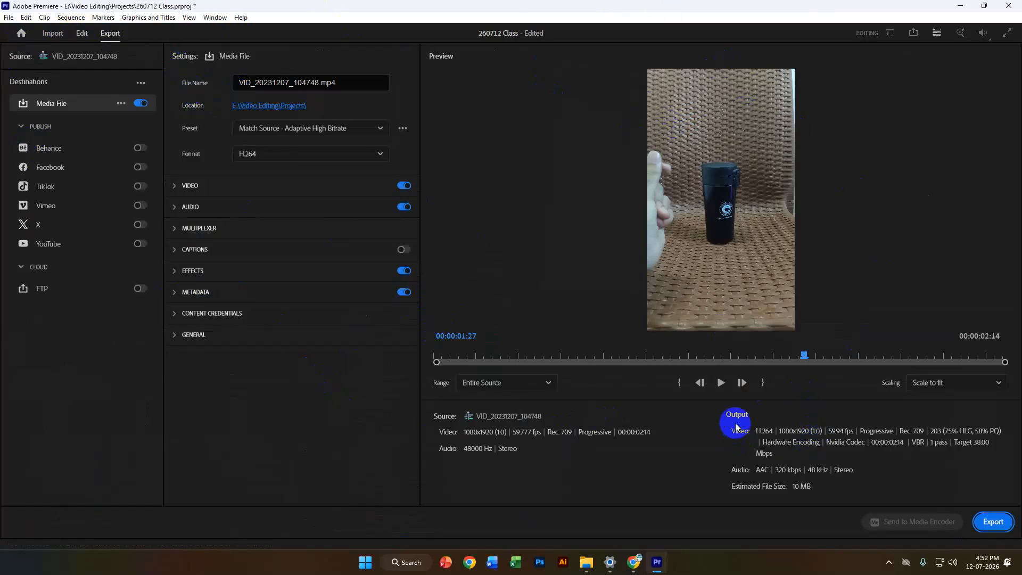
Play the finger-snap reveal in the export preview and scrub to 00:00:00:48
{"action": "left_click", "coordinate": [724, 389]}
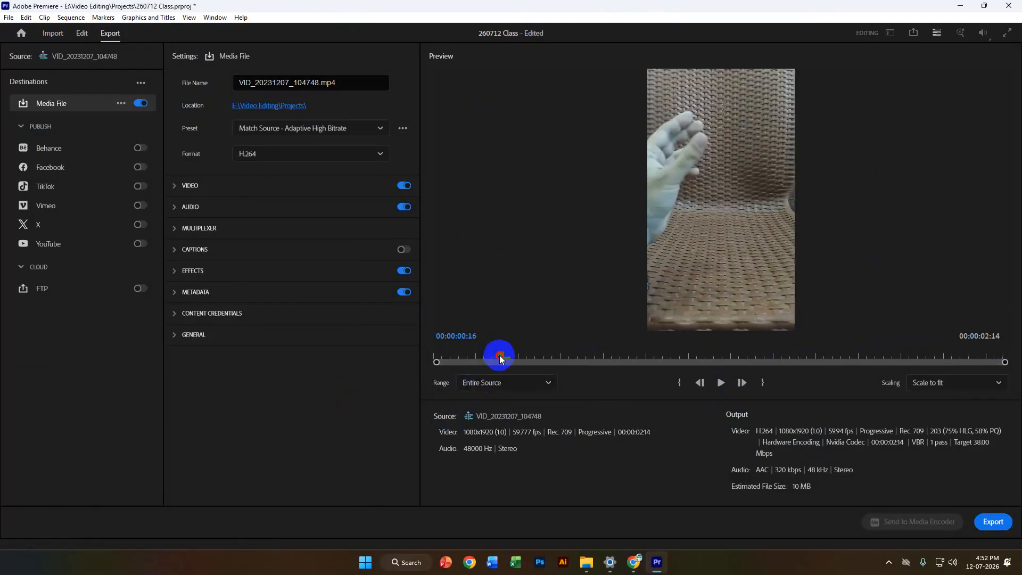
{"action": "key", "text": "space"}
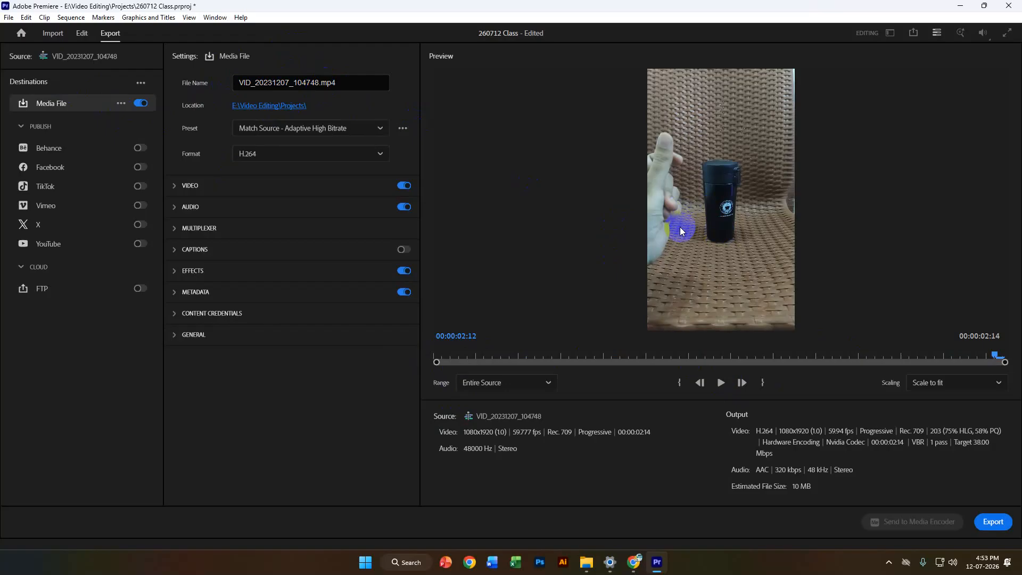
{"action": "left_click_drag", "start_coordinate": [495, 357], "coordinate": [638, 358]}
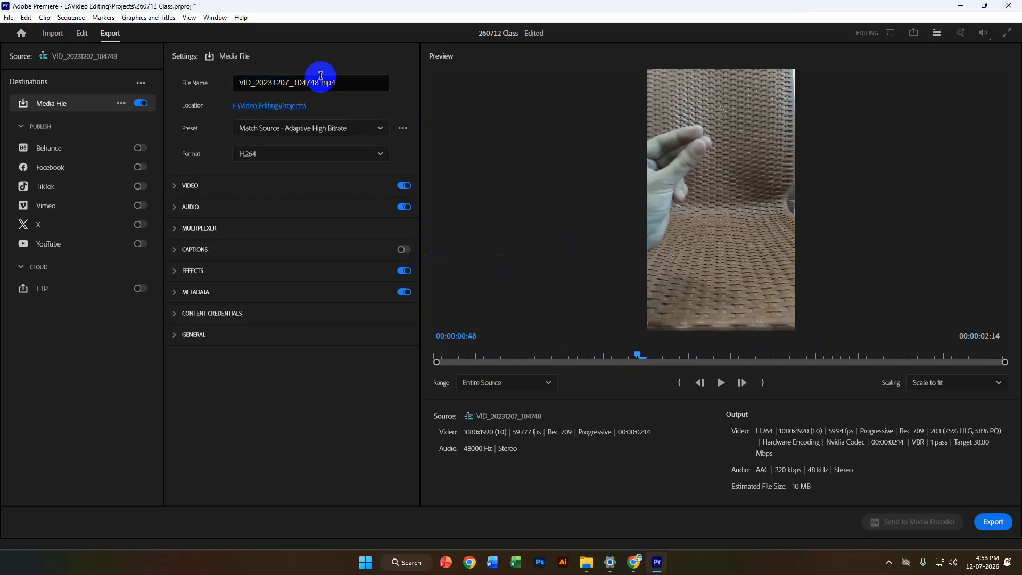
Name the export file Basic Magic.mp4
{"action": "left_click_drag", "start_coordinate": [320, 82], "coordinate": [225, 84]}
{"action": "key", "text": "BackSpace"}
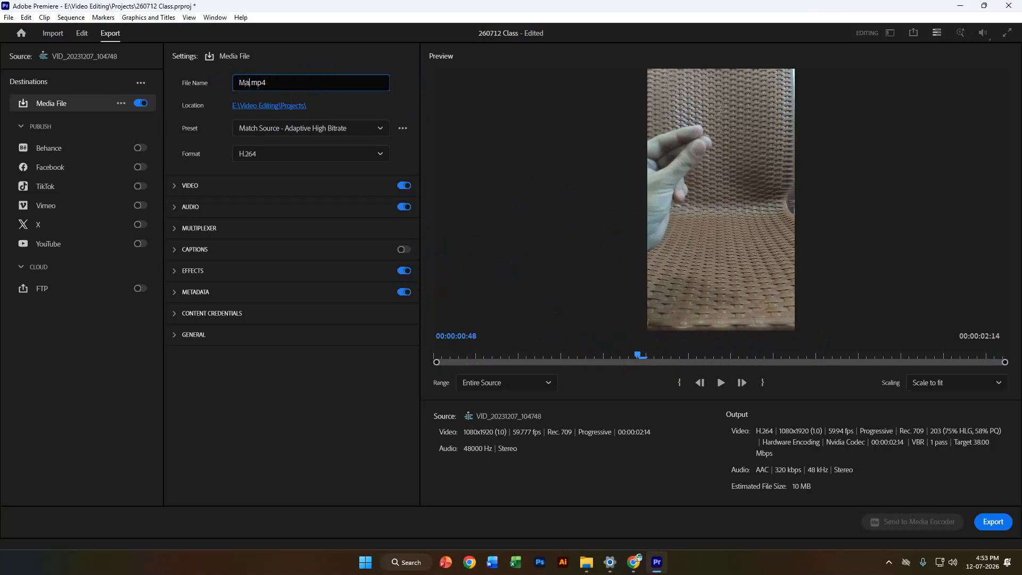
{"action": "type", "text": "Basic Magic"}
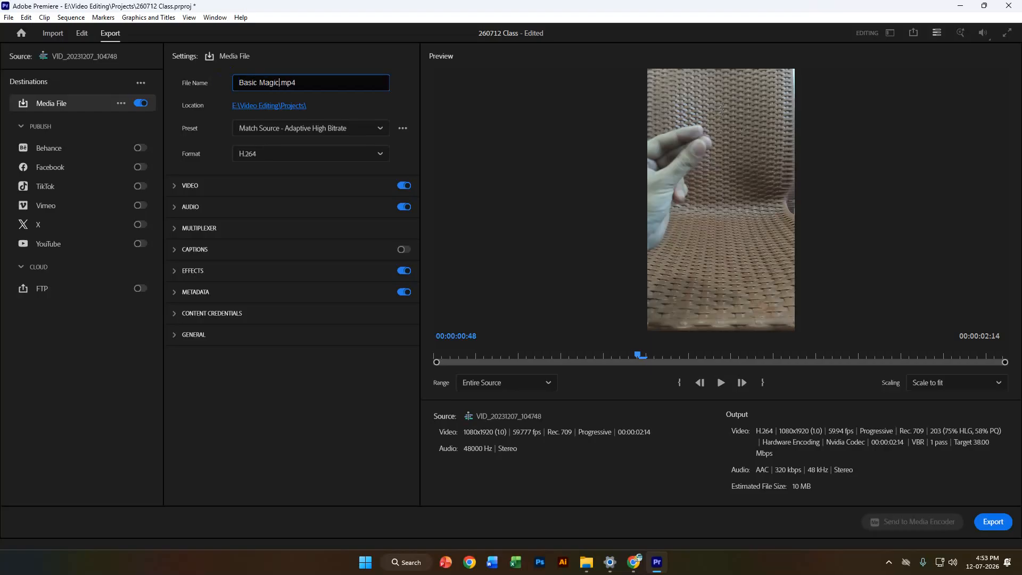
Set the export location to E:\Video Editing\Render and choose the Match Source - Adaptive High Bitrate preset
{"action": "left_click", "coordinate": [279, 108]}
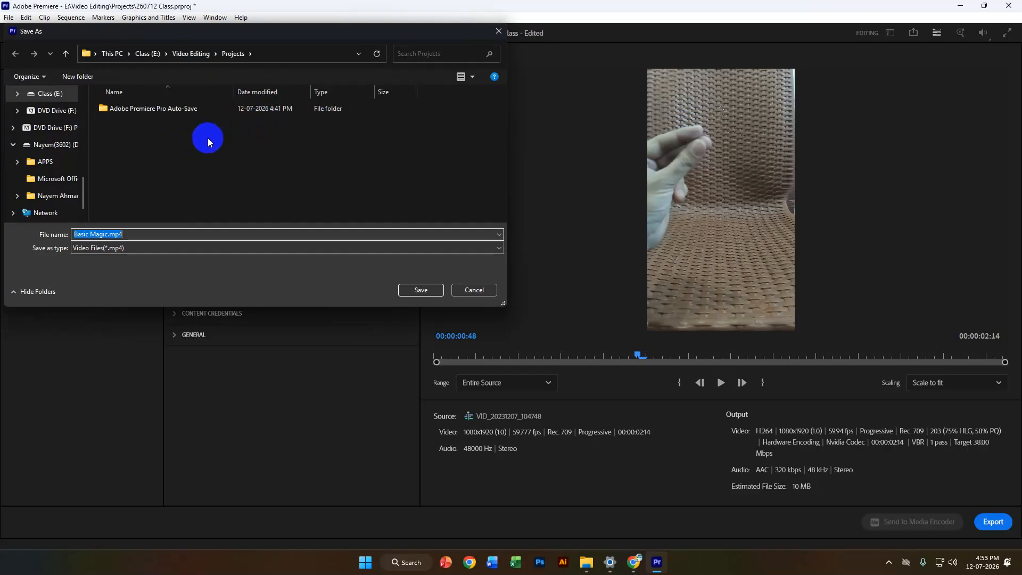
{"action": "left_click", "coordinate": [181, 54]}
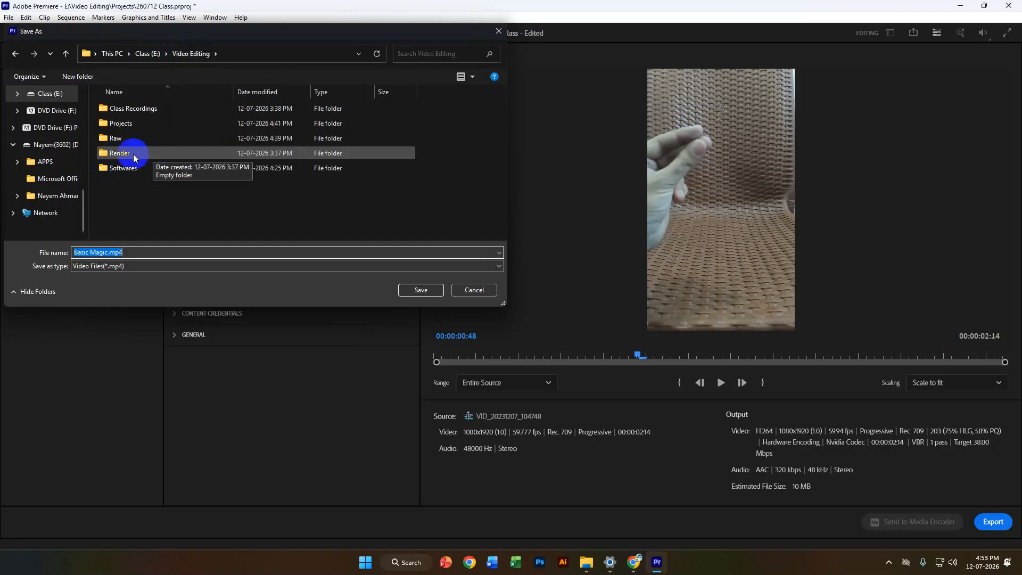
{"action": "double_click", "coordinate": [128, 154]}
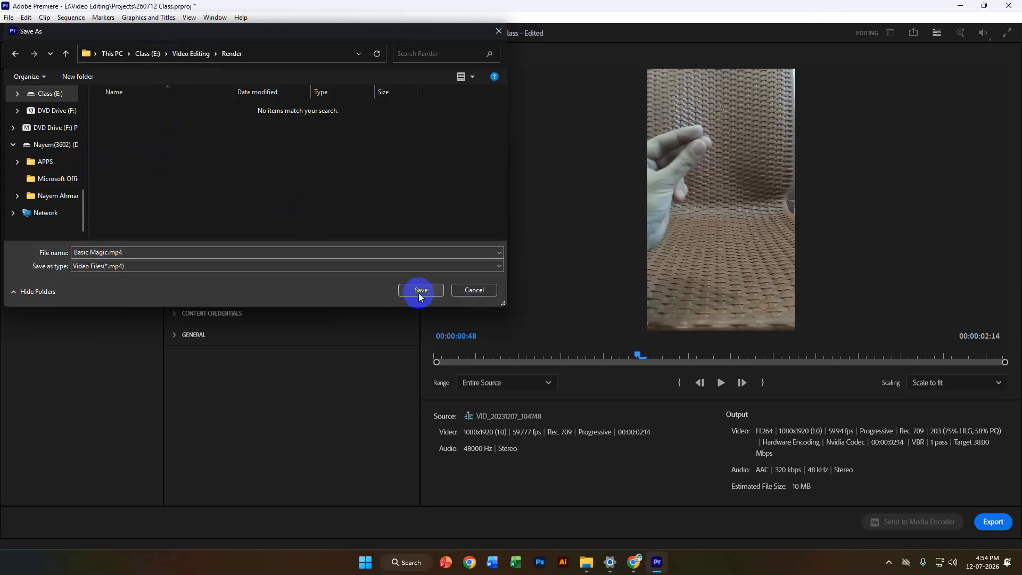
{"action": "left_click", "coordinate": [420, 291]}
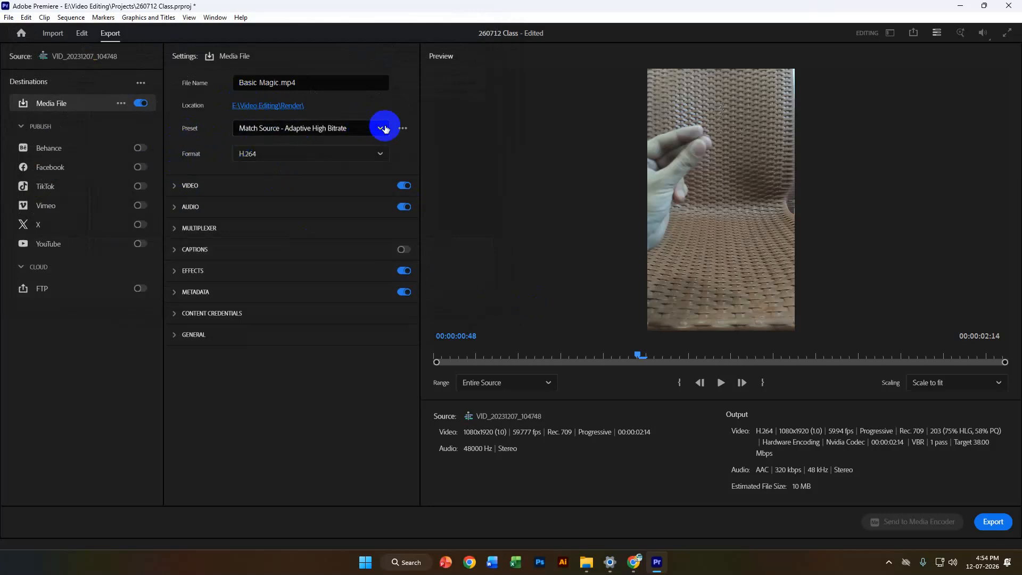
{"action": "left_click", "coordinate": [378, 129]}
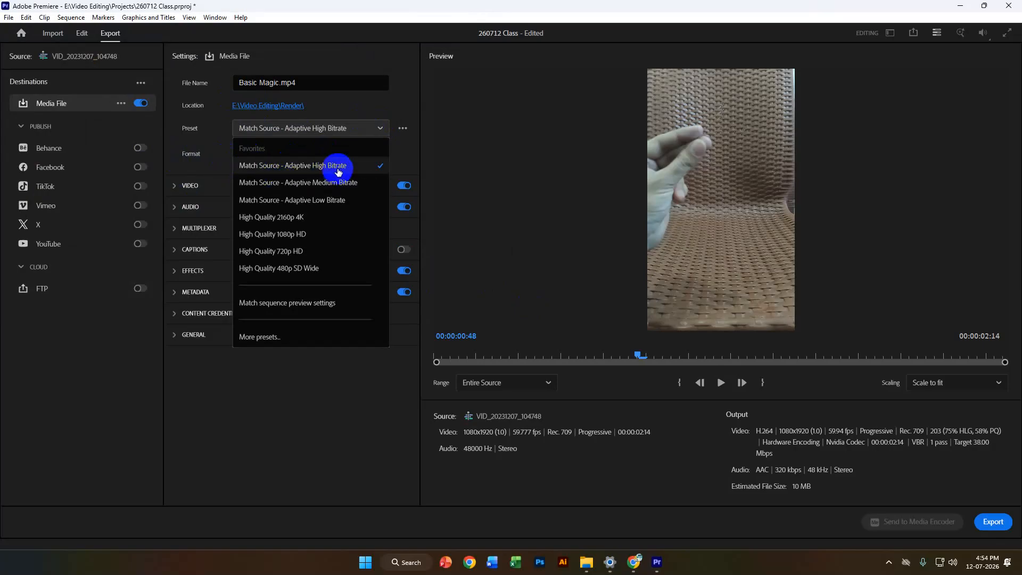
{"action": "left_click", "coordinate": [361, 166]}
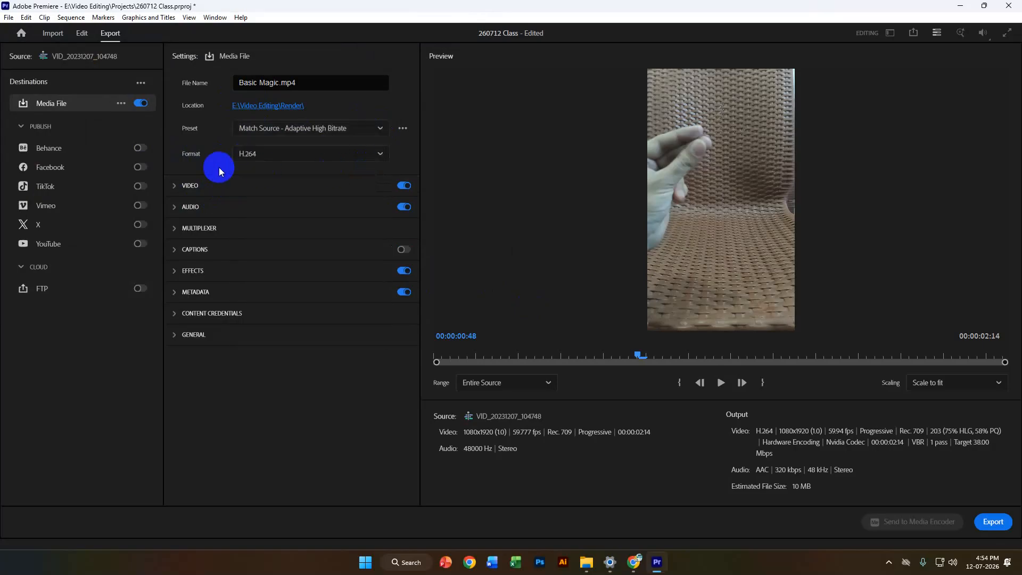
Look through the available export formats, from AAC Audio through H.264 to Waveform Audio, and close the choices without picking another
{"action": "left_click", "coordinate": [338, 153]}
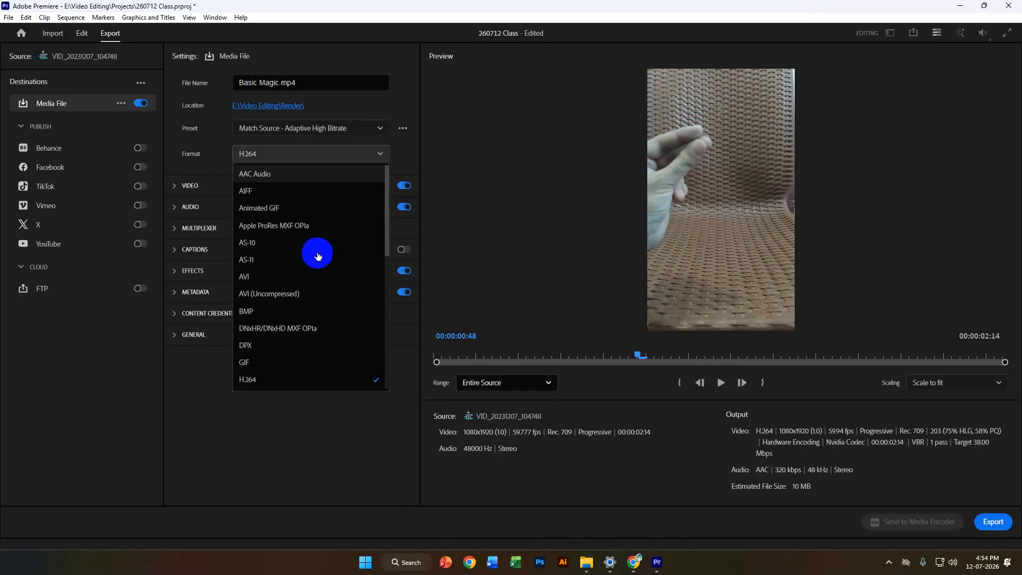
{"action": "scroll", "coordinate": [278, 293], "scroll_direction": "down", "scroll_amount": 5}
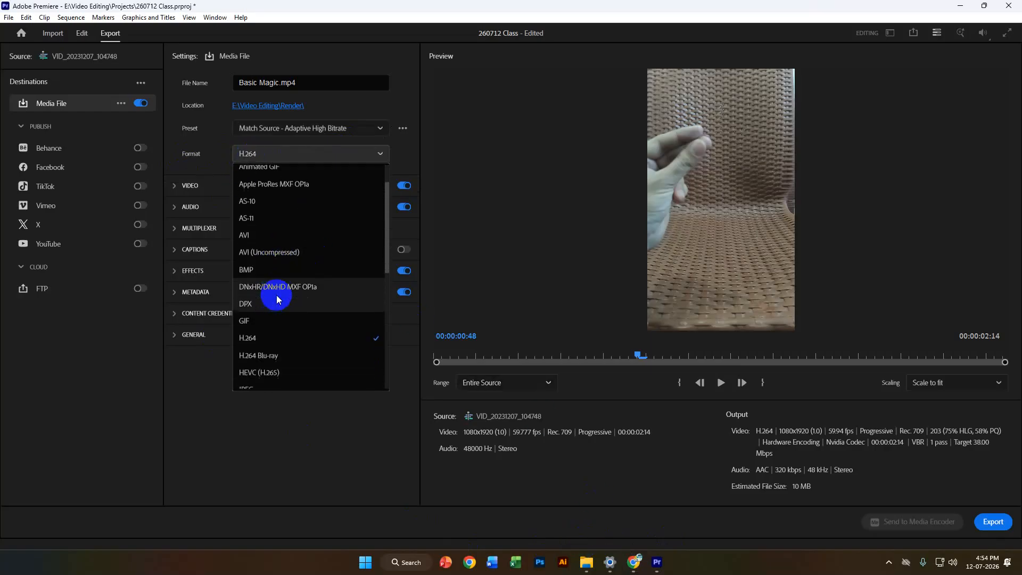
{"action": "scroll", "coordinate": [279, 292], "scroll_direction": "down", "scroll_amount": 2}
{"action": "scroll", "coordinate": [279, 292], "scroll_direction": "up", "scroll_amount": 4}
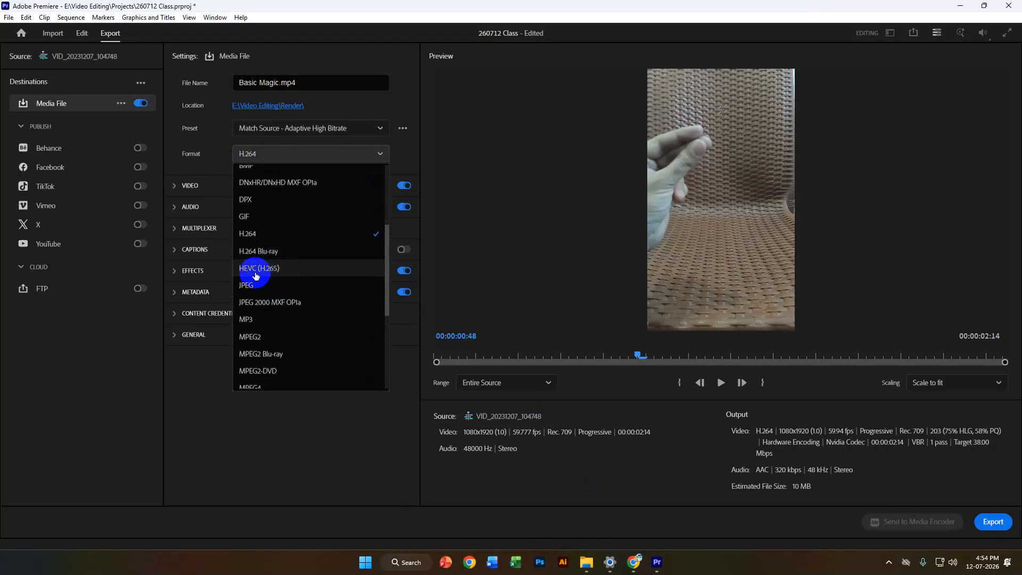
{"action": "scroll", "coordinate": [294, 289], "scroll_direction": "down", "scroll_amount": 5}
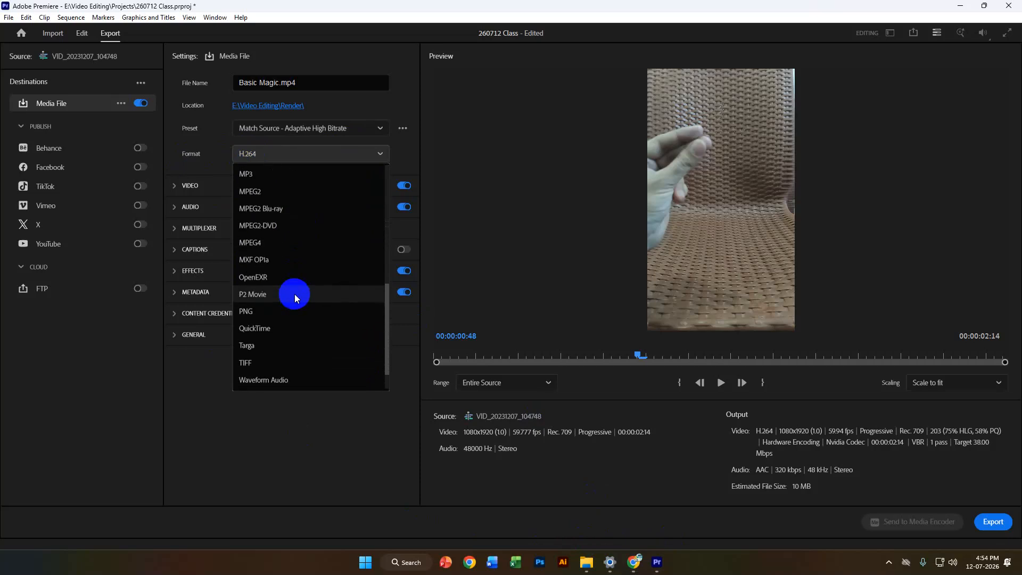
{"action": "scroll", "coordinate": [296, 297], "scroll_direction": "up", "scroll_amount": 4}
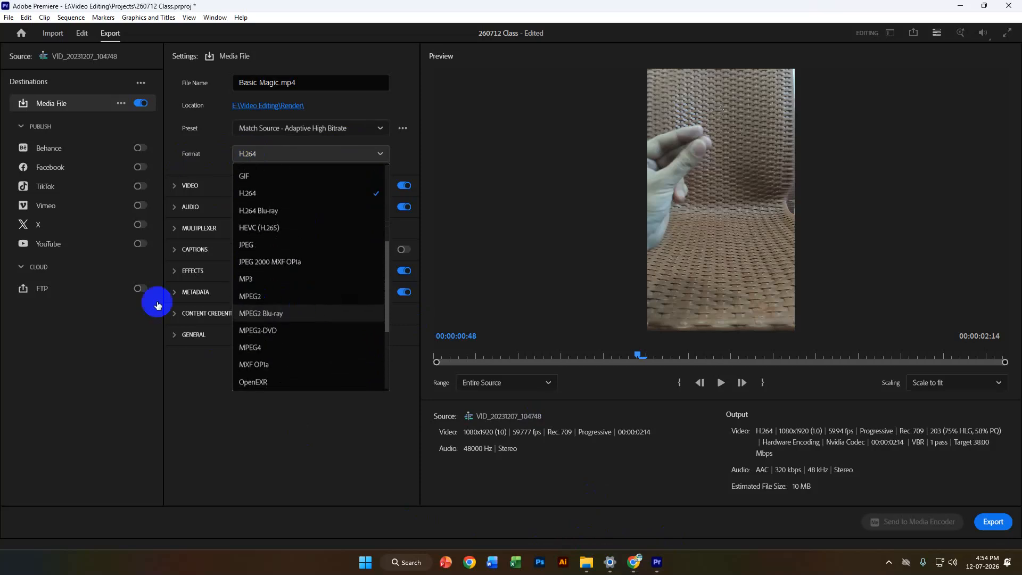
{"action": "scroll", "coordinate": [256, 282], "scroll_direction": "up", "scroll_amount": 3}
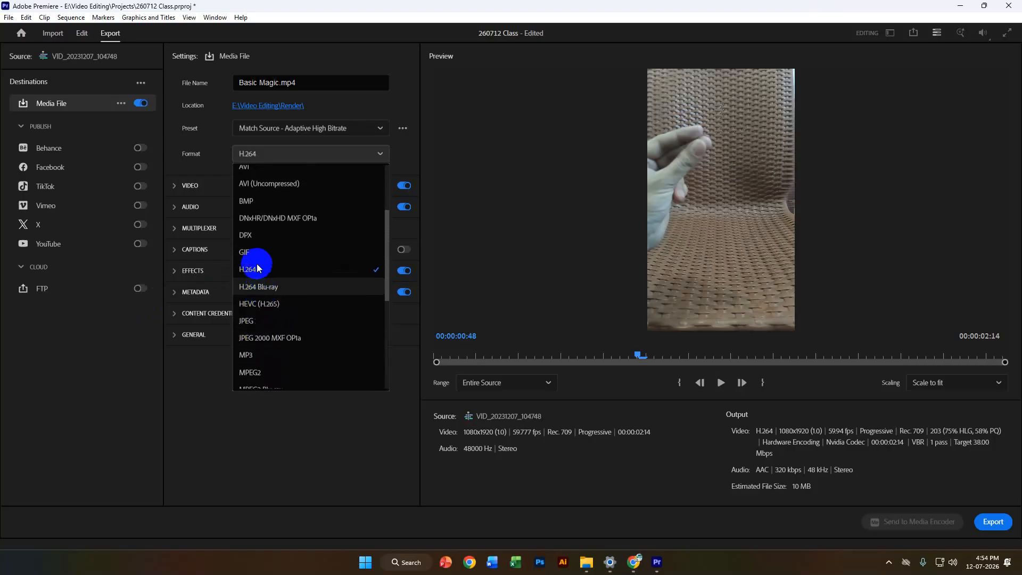
{"action": "scroll", "coordinate": [256, 239], "scroll_direction": "up", "scroll_amount": 3}
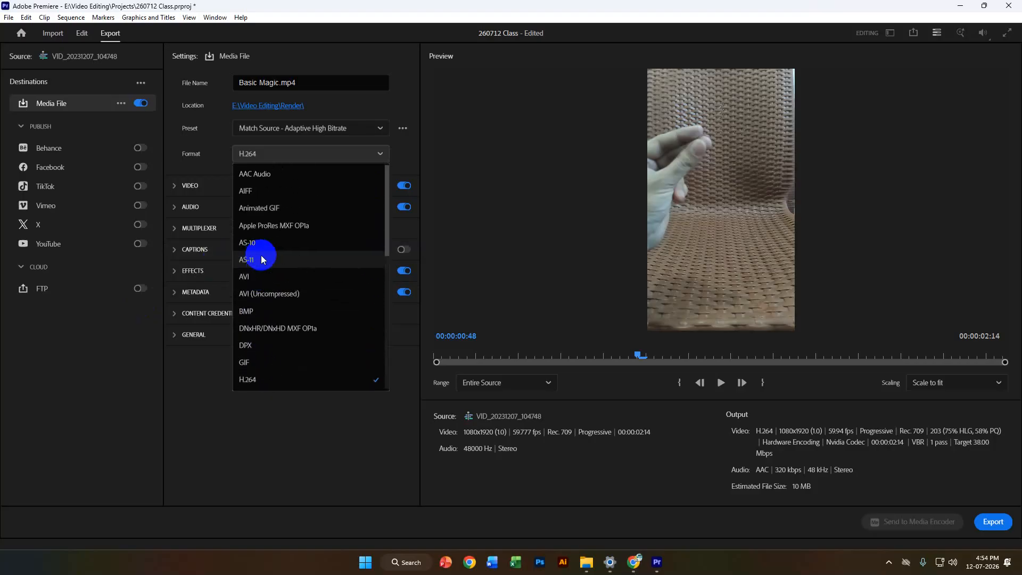
{"action": "left_click", "coordinate": [311, 154]}
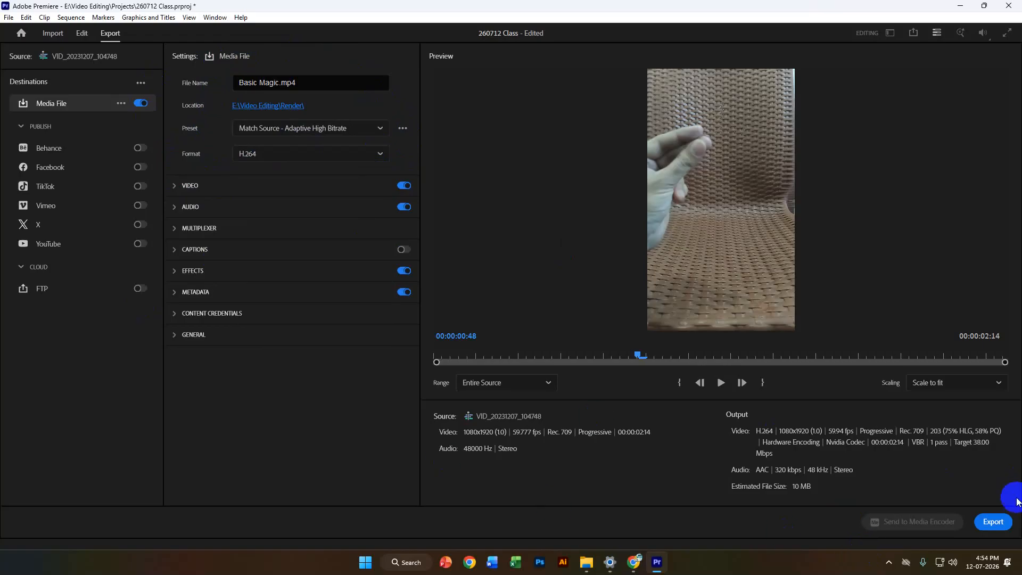
Export Basic Magic.mp4 with the chosen settings, and scrub the sequence playhead to 00:00:02:08 near the end of the second clip
{"action": "left_click", "coordinate": [1000, 525]}
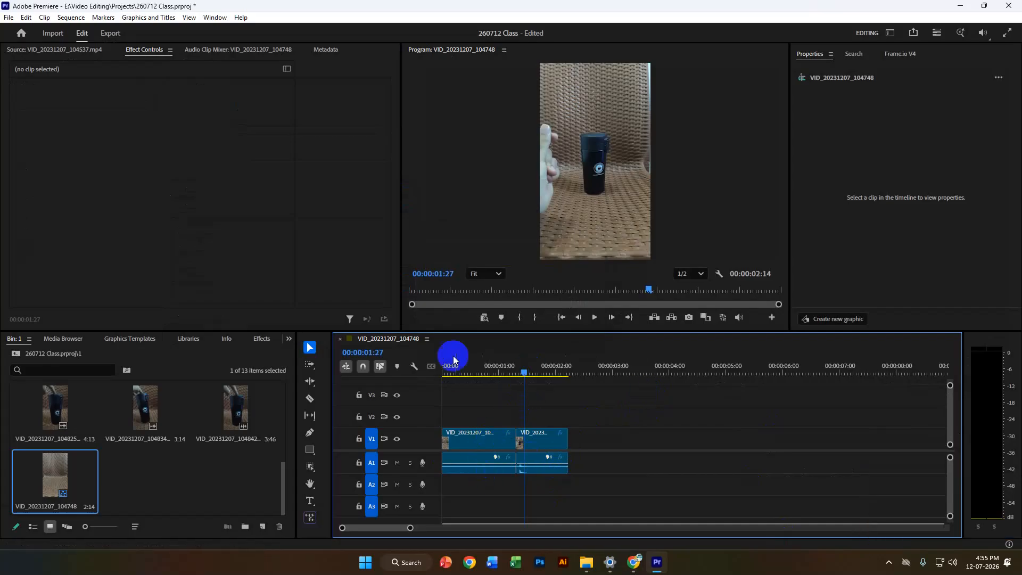
{"action": "left_click_drag", "start_coordinate": [557, 367], "coordinate": [565, 374]}
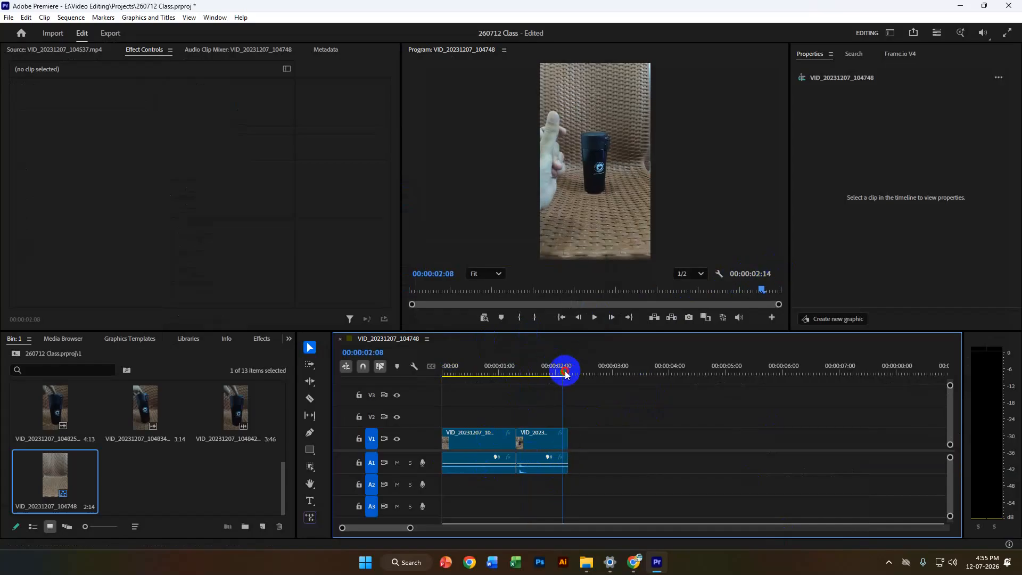